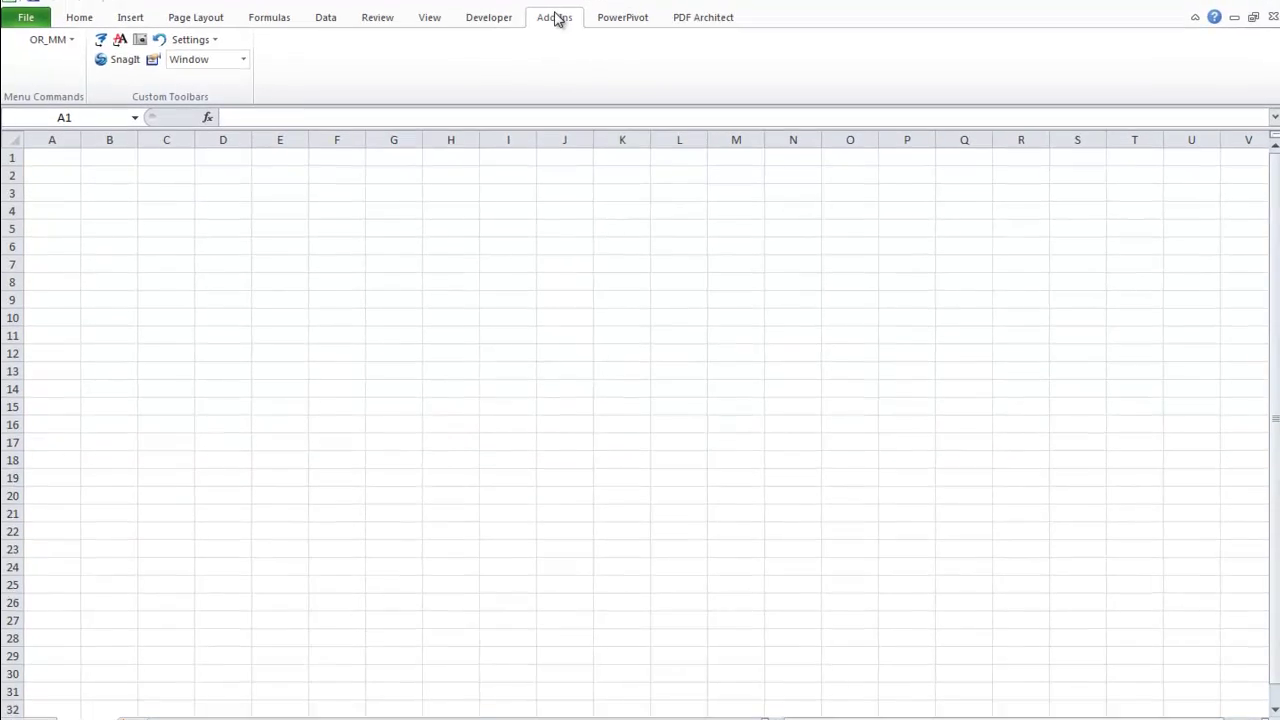
{"action": "left_click", "coordinate": [556, 36]}
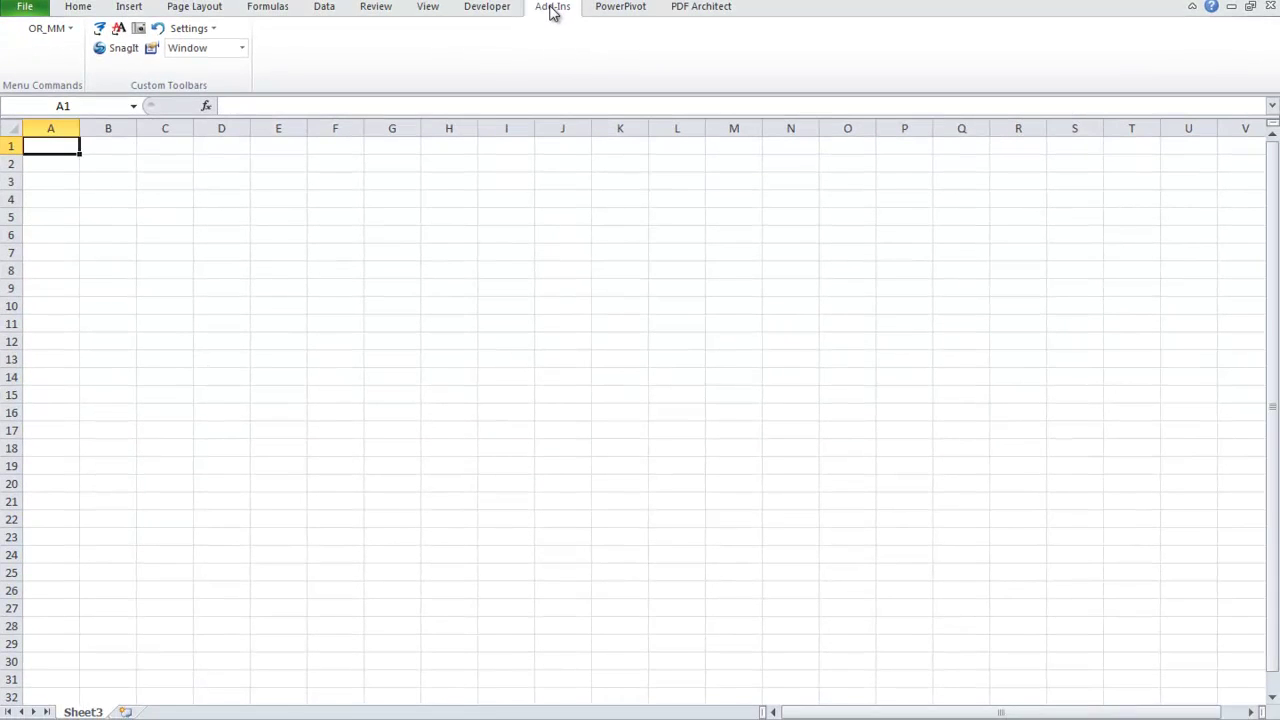
{"action": "left_click", "coordinate": [50, 28]}
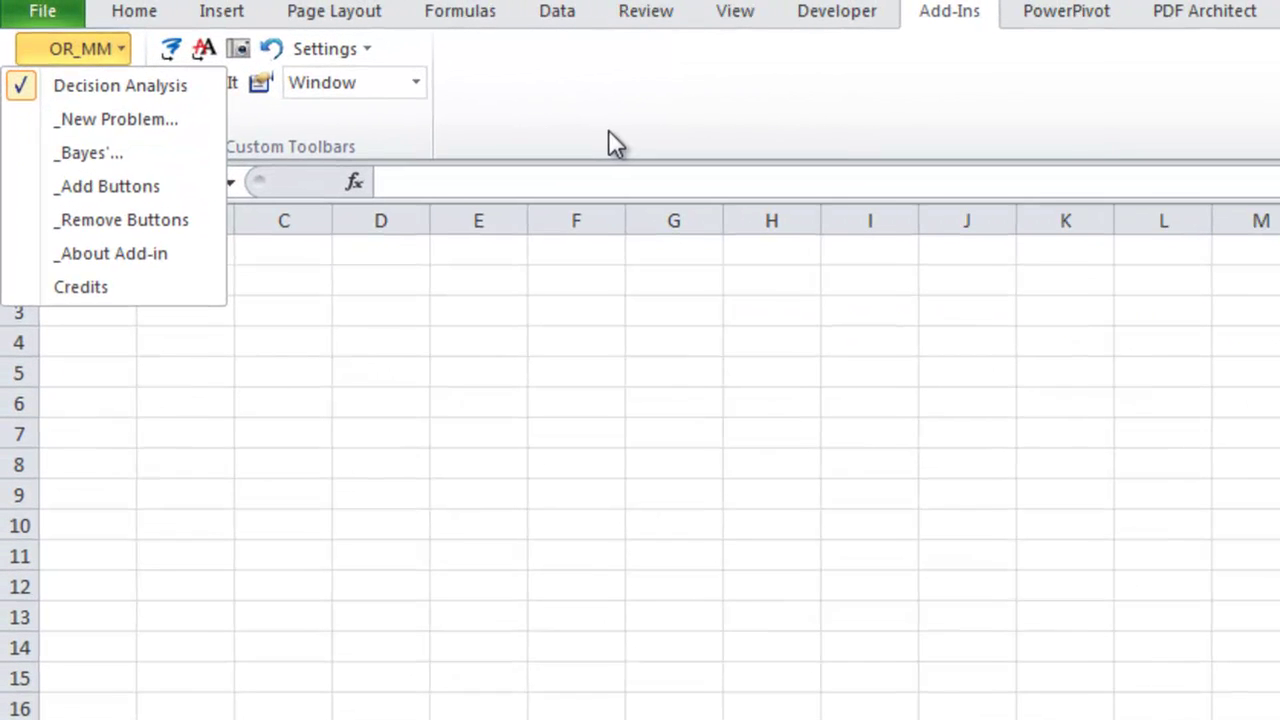
{"action": "left_click", "coordinate": [455, 80]}
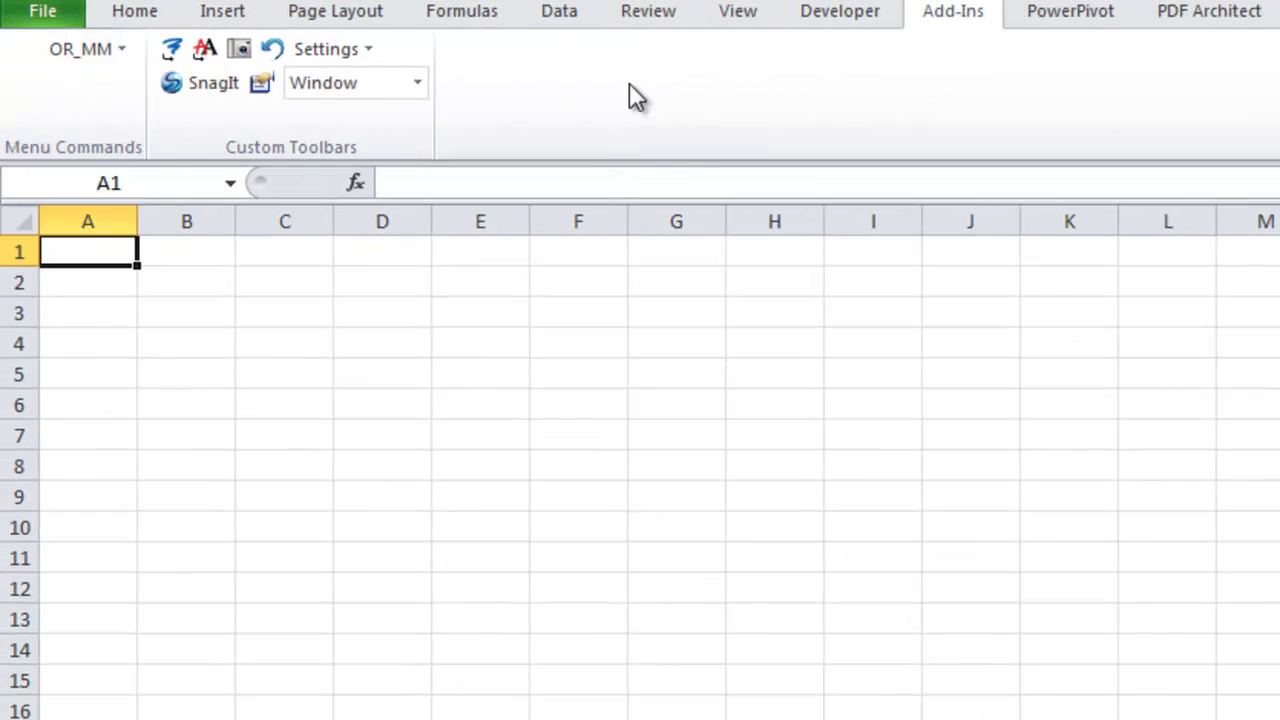
- Enable the Queues add-in in the list of available Excel add-ins
{"action": "left_click", "coordinate": [48, 16]}
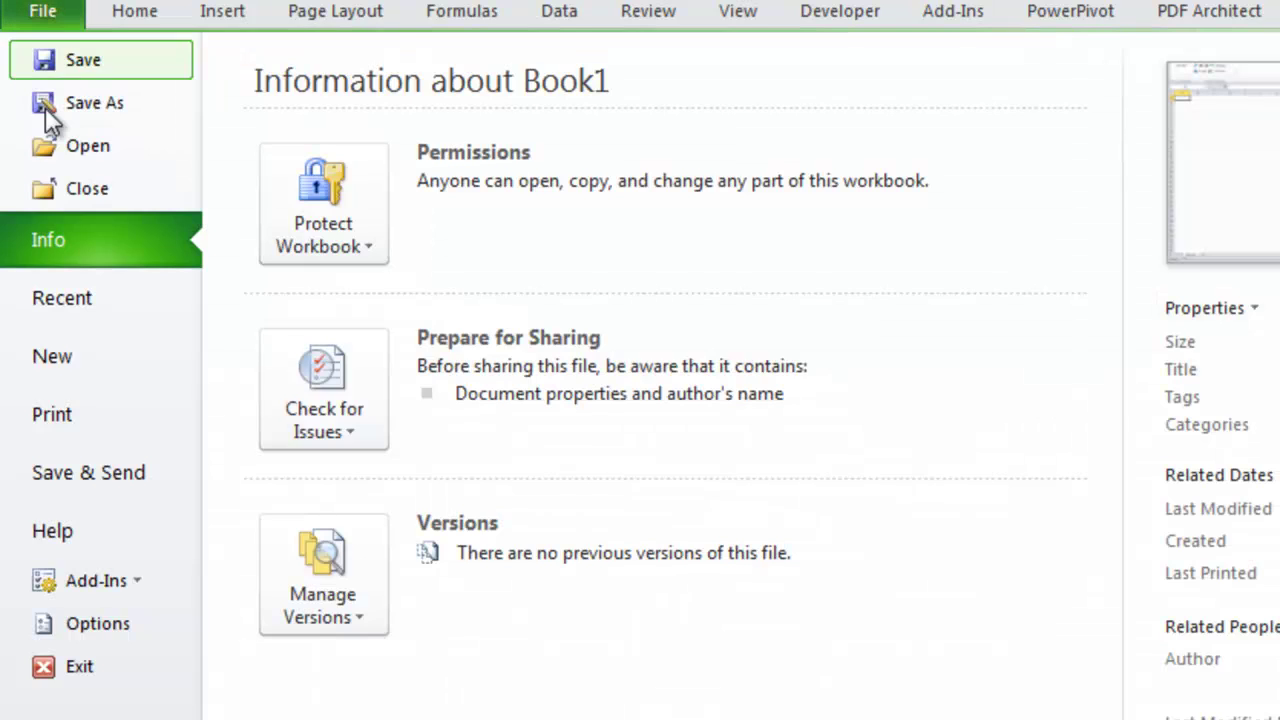
{"action": "left_click", "coordinate": [73, 620]}
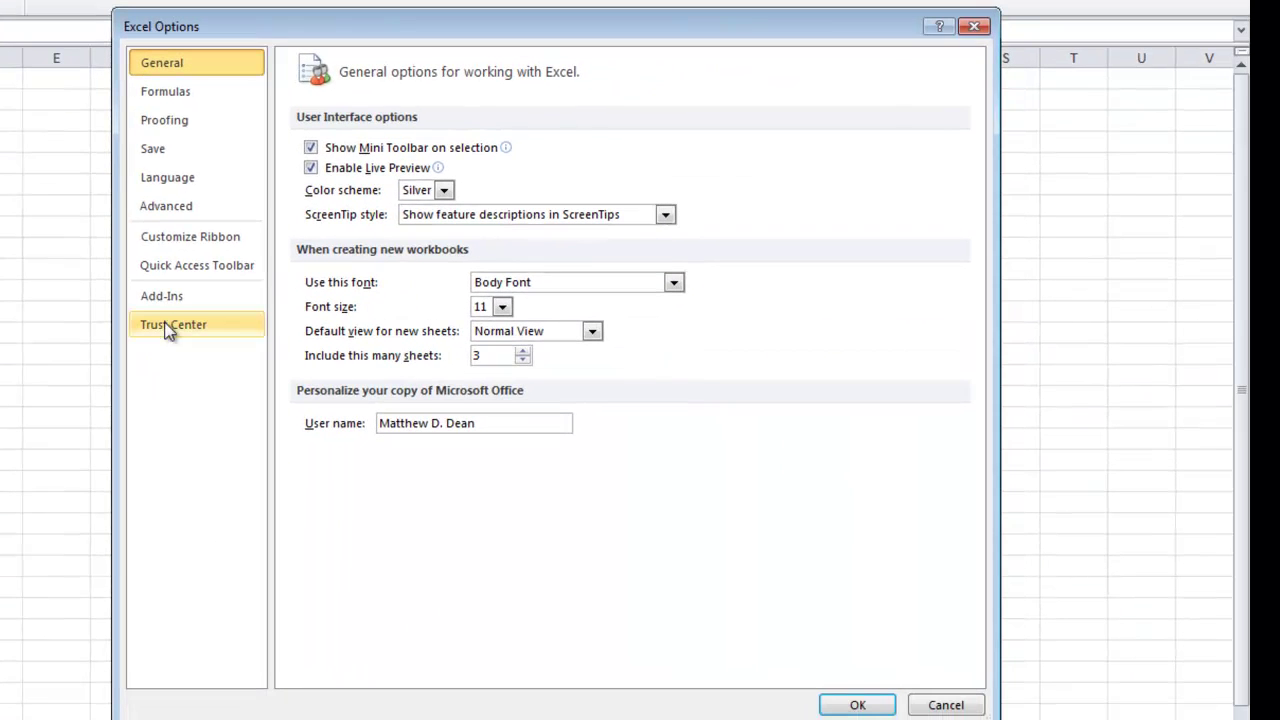
{"action": "left_click", "coordinate": [160, 296]}
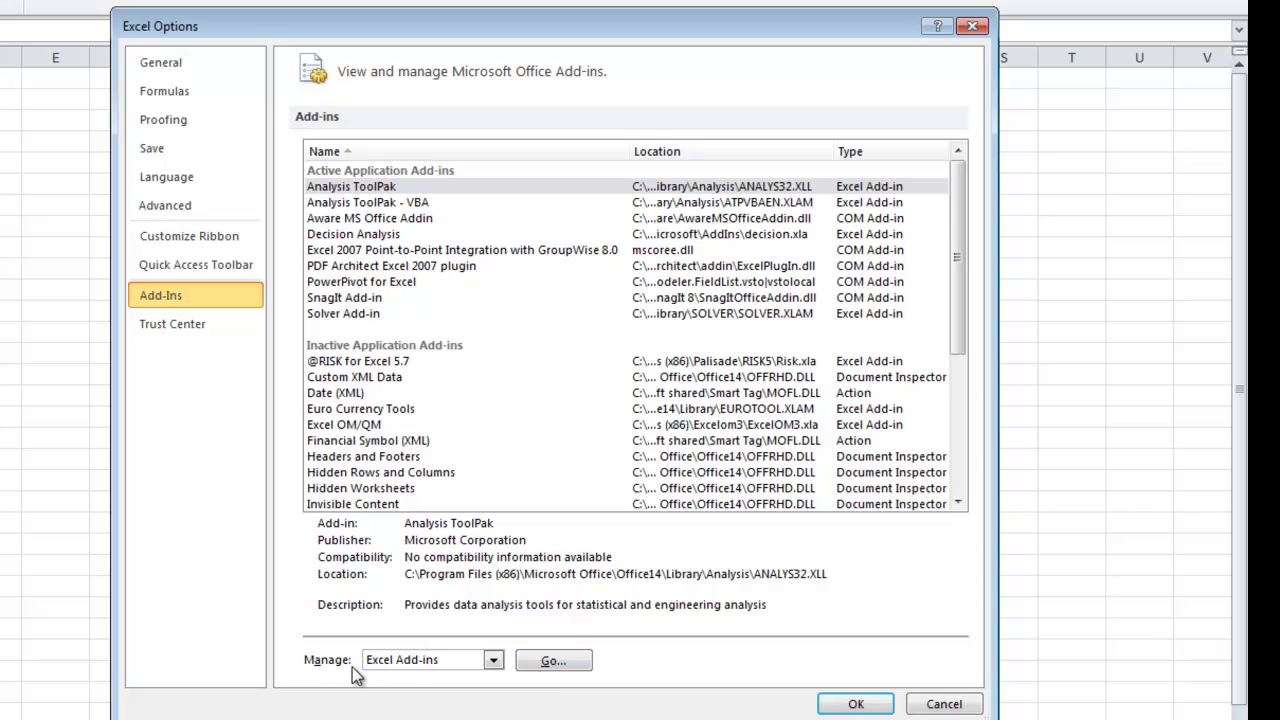
{"action": "left_click", "coordinate": [553, 661]}
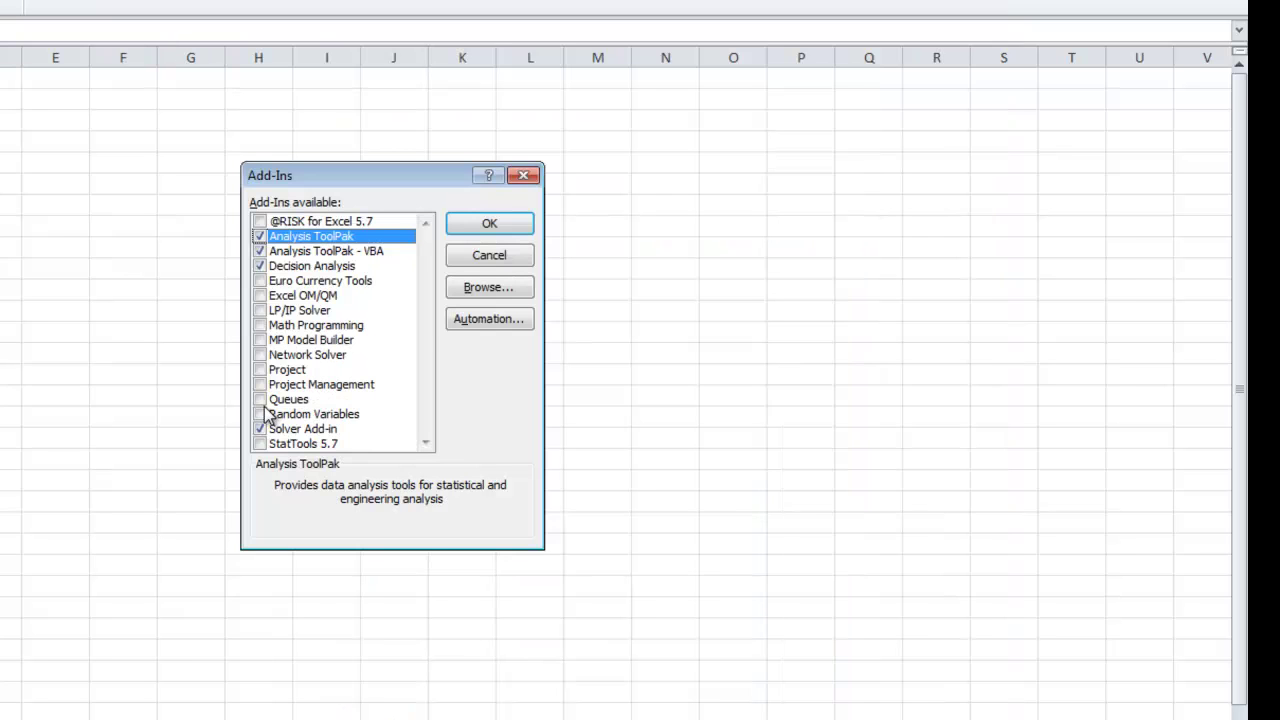
{"action": "left_click", "coordinate": [260, 400]}
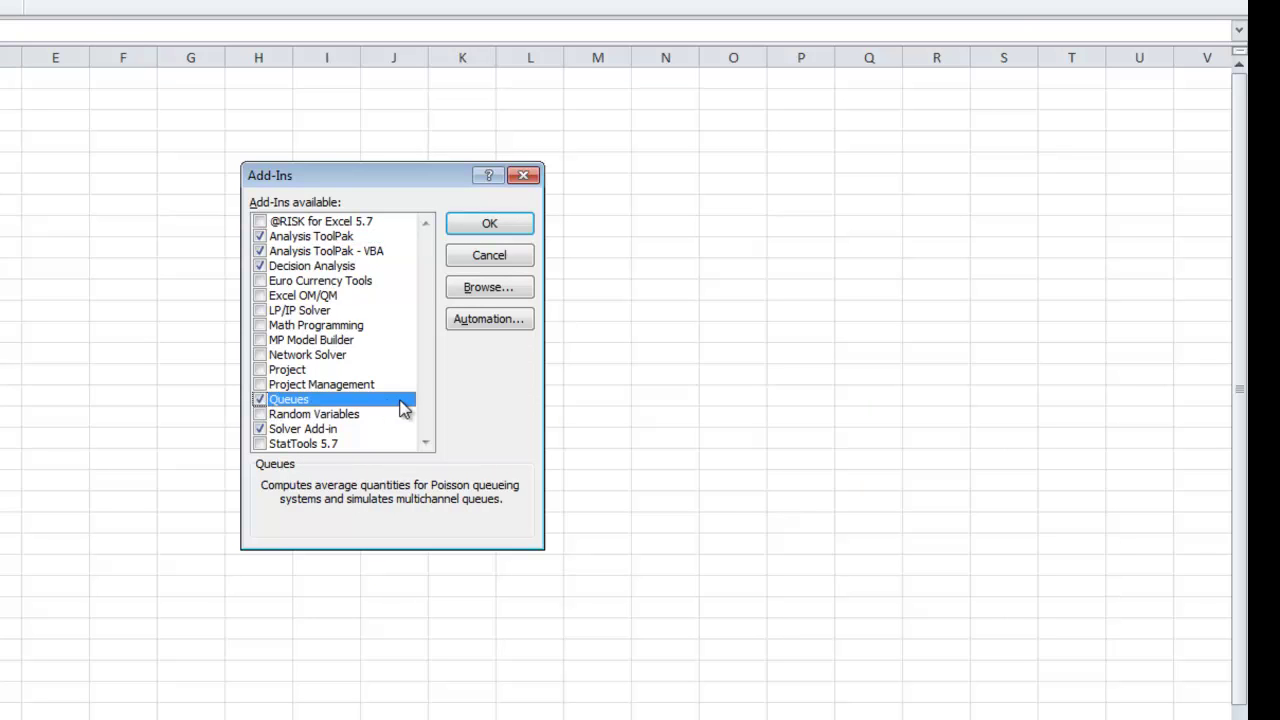
{"action": "left_click", "coordinate": [490, 221]}
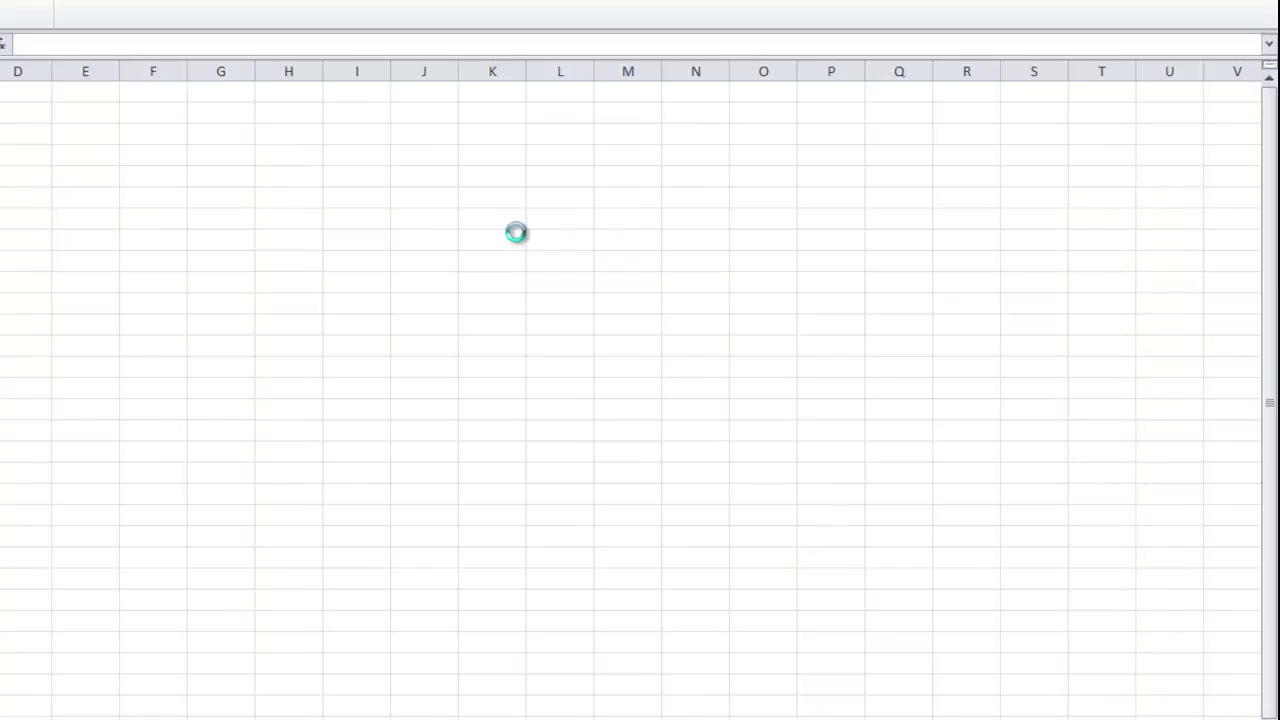
- Start adding a new queue at cell A1 from the Queues add-in and enter a first name as the queue's name
{"action": "left_click", "coordinate": [13, 41]}
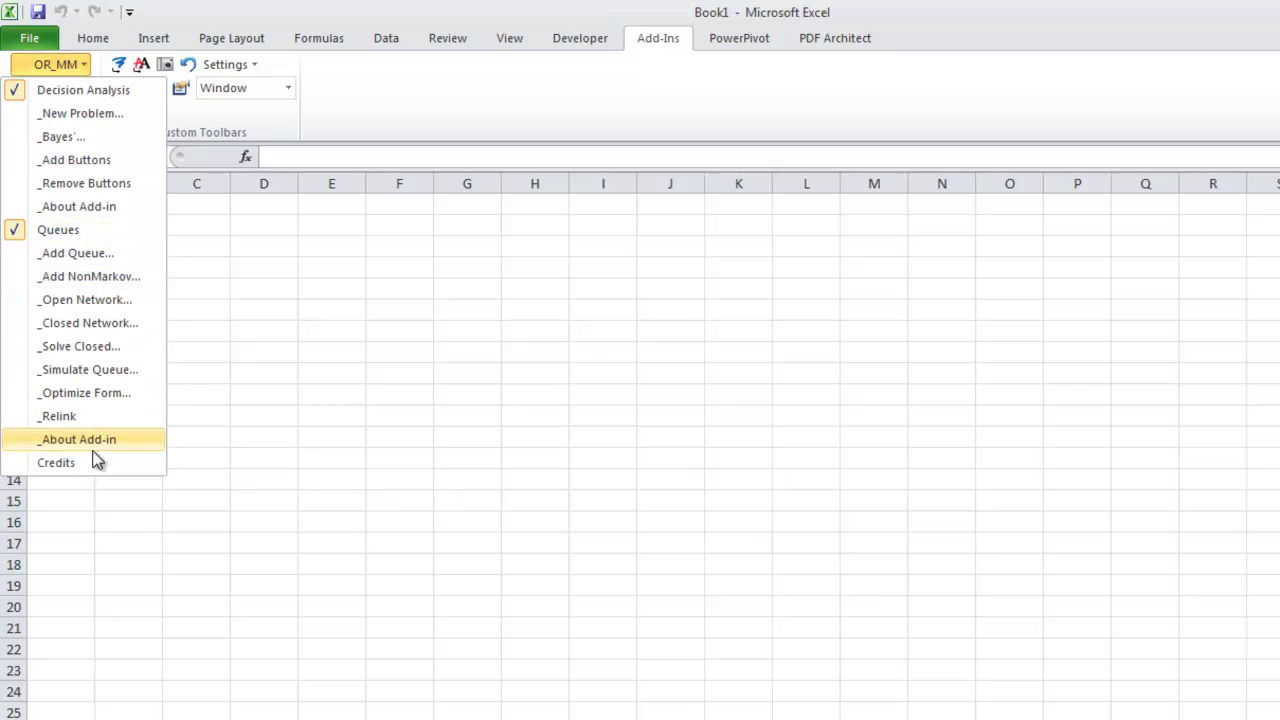
{"action": "left_click", "coordinate": [195, 218]}
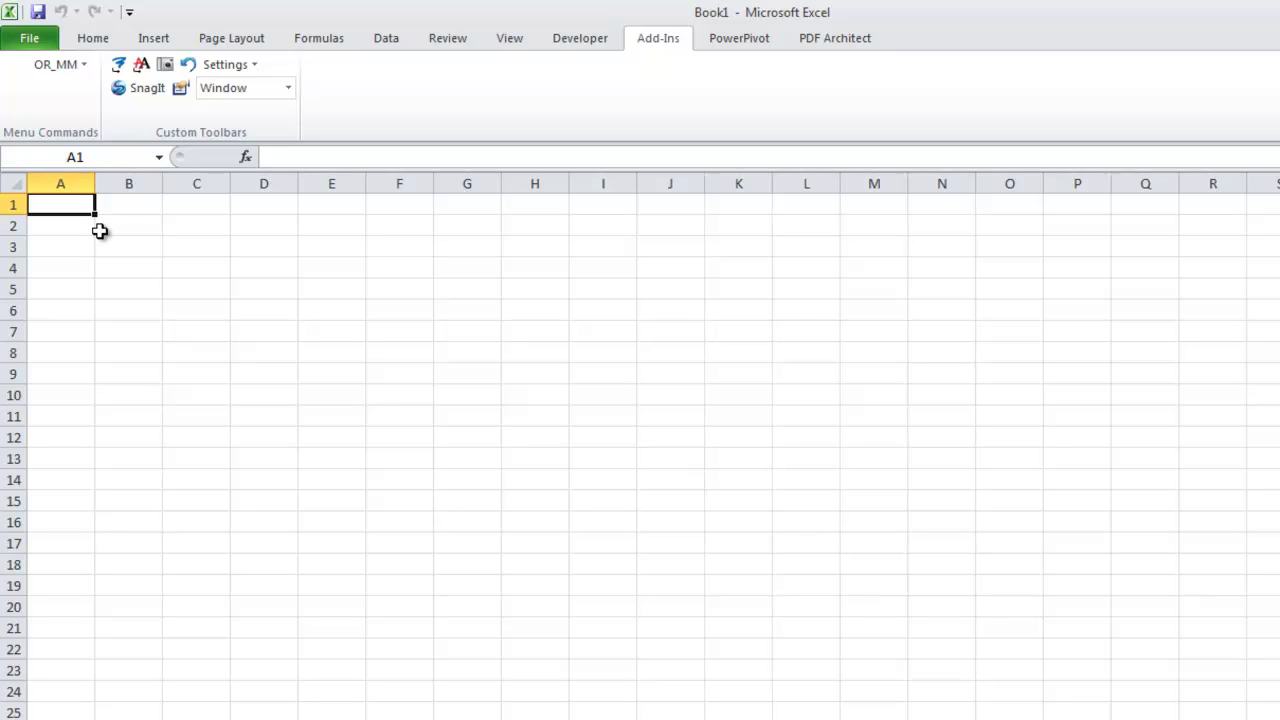
{"action": "left_click", "coordinate": [69, 70]}
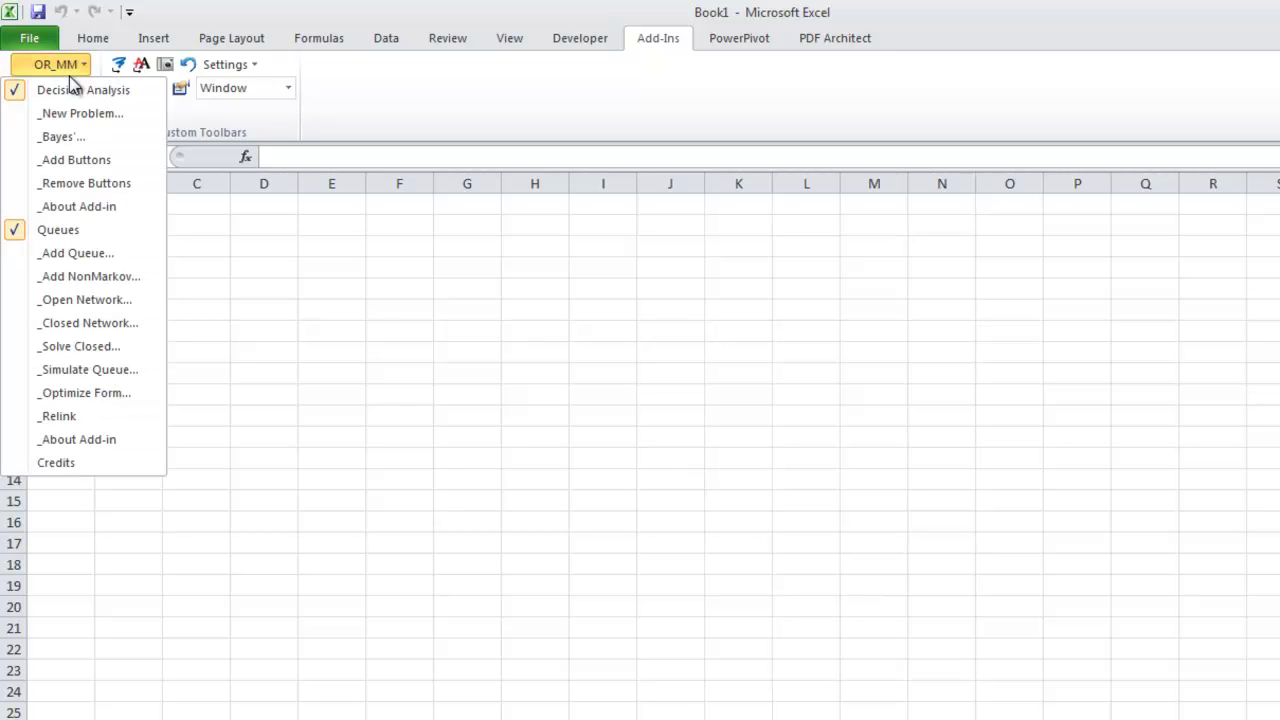
{"action": "left_click", "coordinate": [70, 252]}
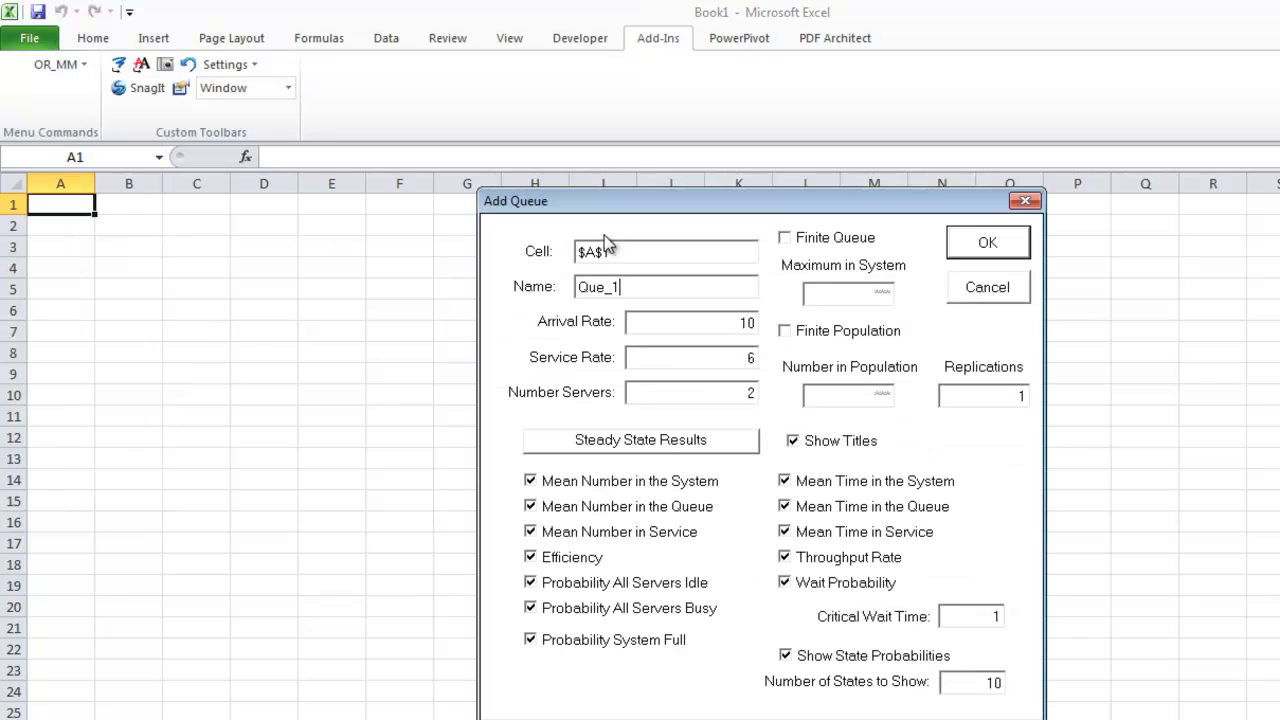
{"action": "double_click", "coordinate": [643, 290]}
{"action": "type", "text": "Mary"}
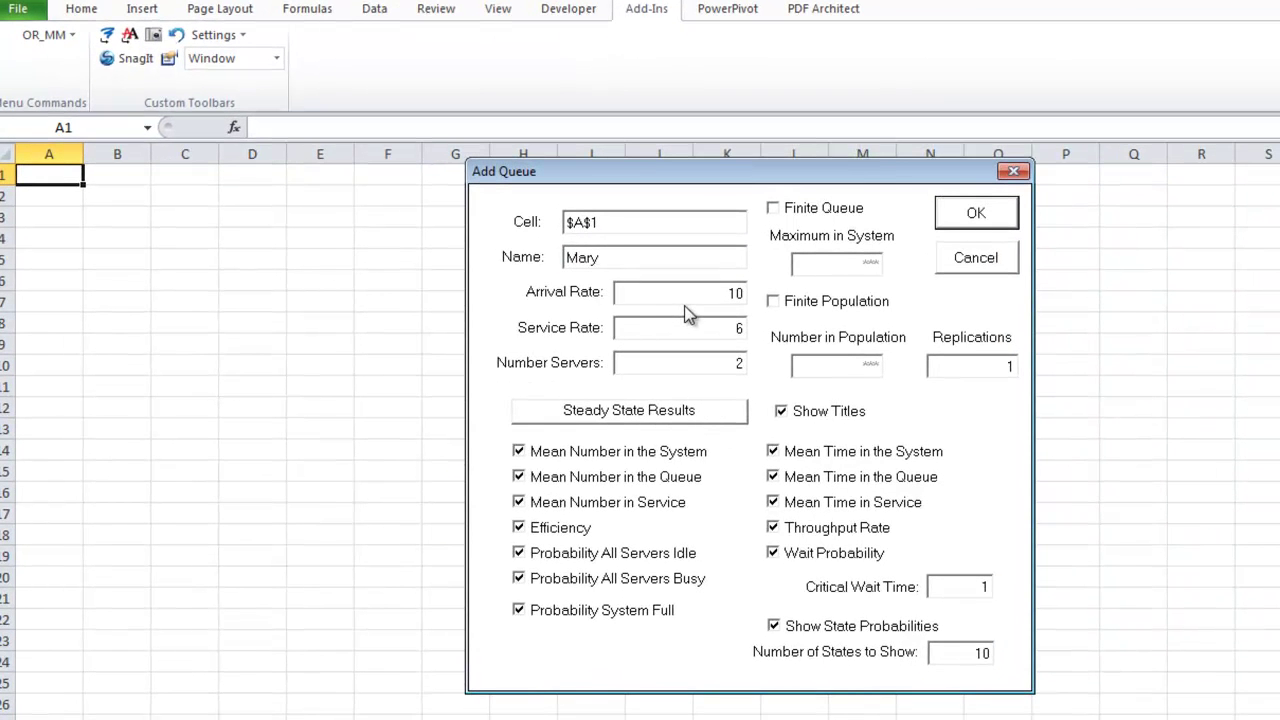
- Set the queue's arrival rate to 5, service rate to 7.5 and number of servers to 1, and create its results table
{"action": "double_click", "coordinate": [708, 298]}
{"action": "type", "text": "5"}
{"action": "double_click", "coordinate": [743, 330]}
{"action": "type", "text": "7.5"}
{"action": "double_click", "coordinate": [739, 364]}
{"action": "type", "text": "1"}
{"action": "double_click", "coordinate": [676, 332]}
{"action": "double_click", "coordinate": [681, 297]}
{"action": "double_click", "coordinate": [697, 376]}
{"action": "left_click", "coordinate": [985, 214]}
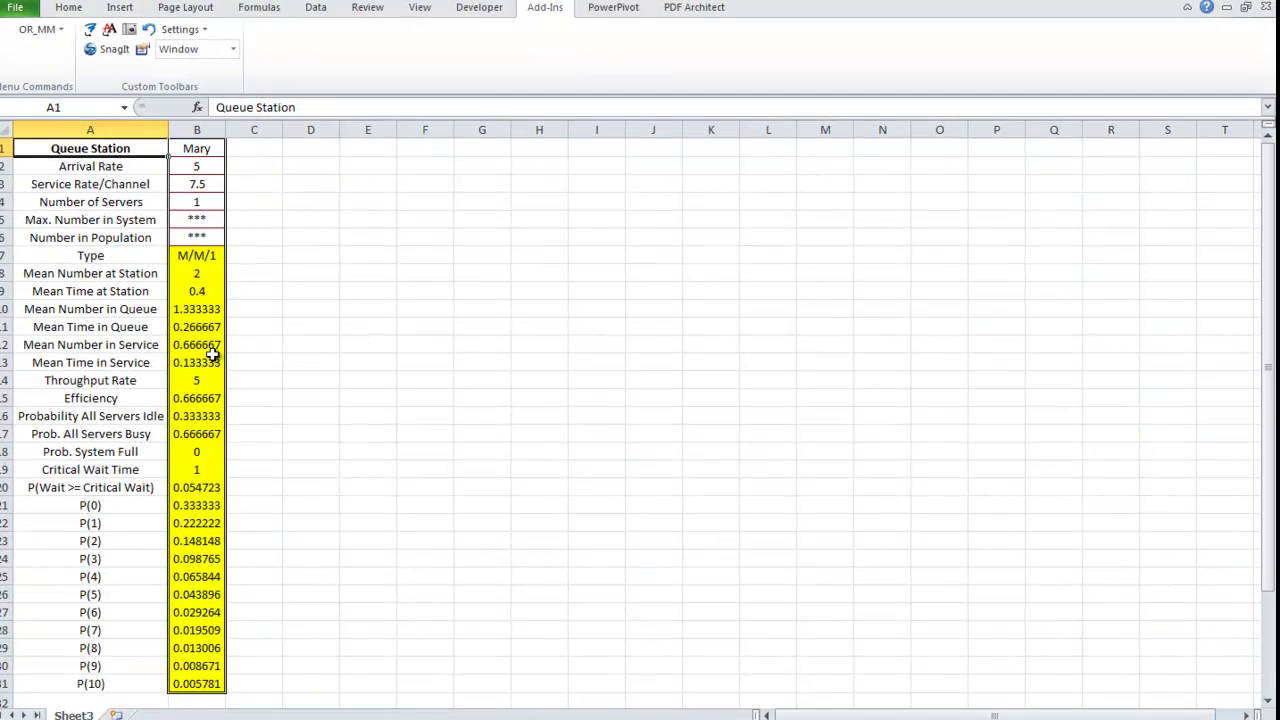
- Review the queue's parameters from the arrival rate in B2 down to the queue type in B7
{"action": "left_click", "coordinate": [209, 170]}
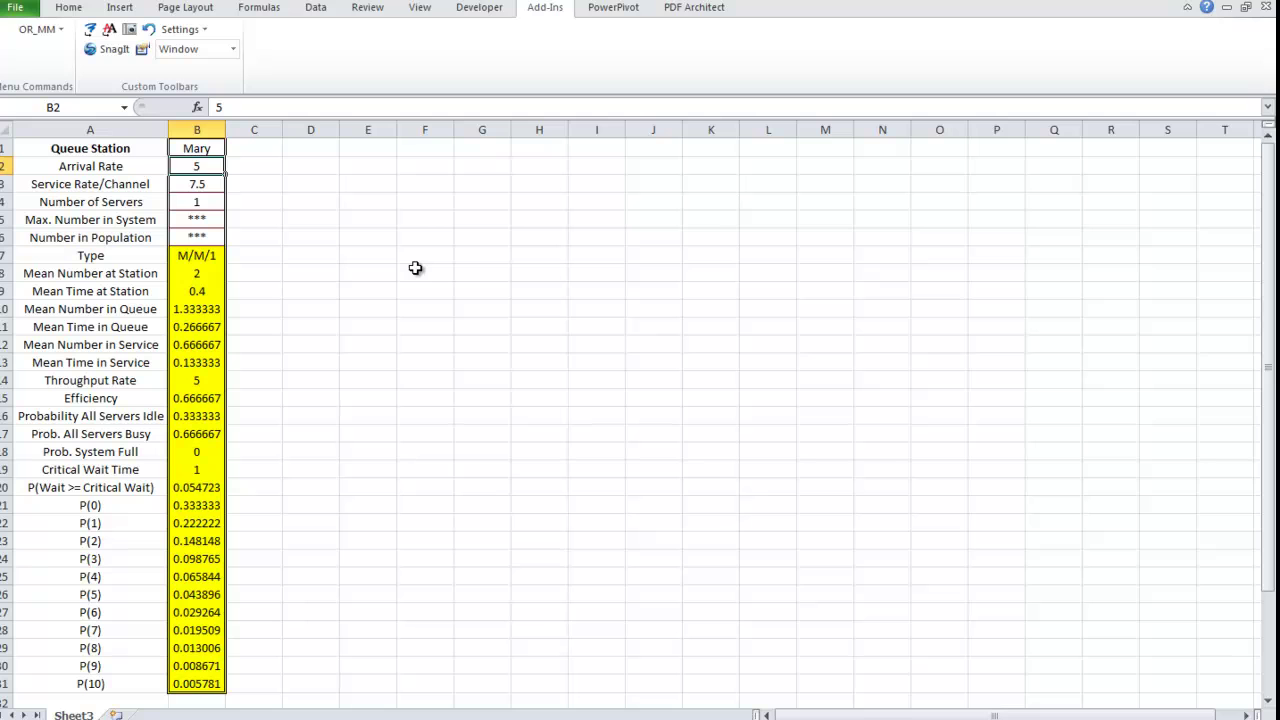
{"action": "key", "text": "Down"}
{"action": "key", "text": "Down"}
{"action": "key", "text": "Down"}
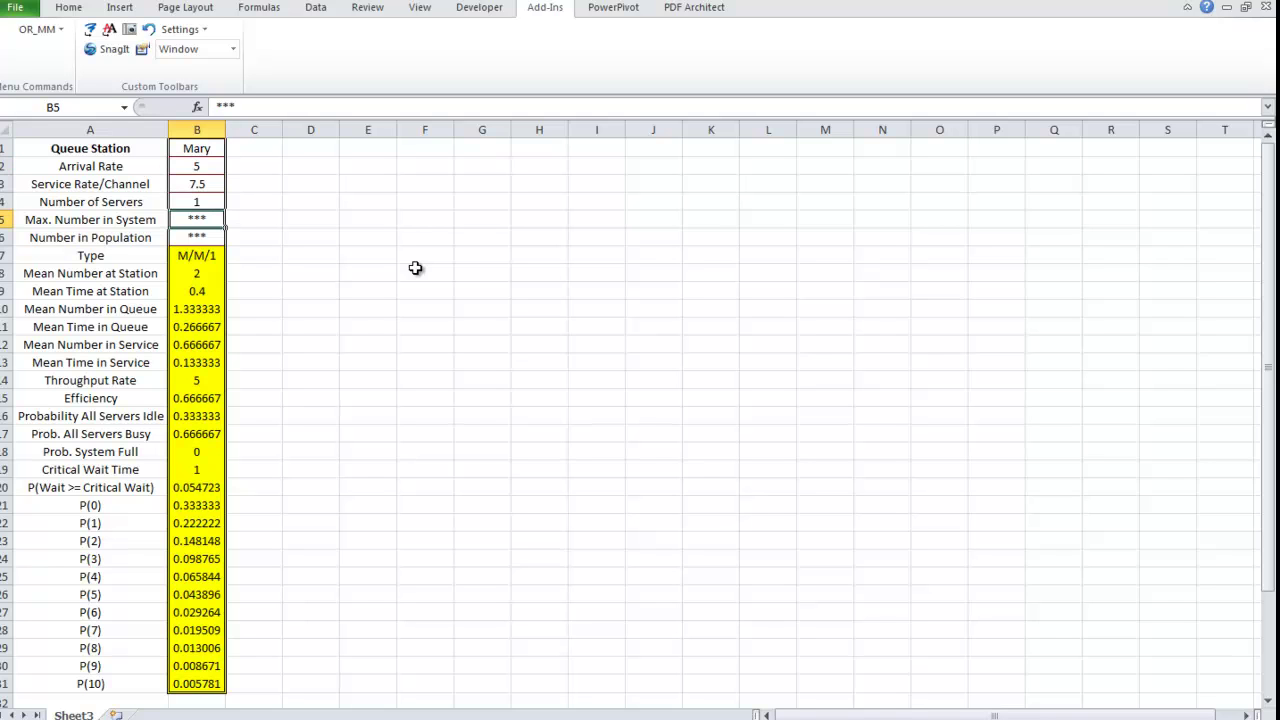
{"action": "key", "text": "Down"}
{"action": "key", "text": "Down"}
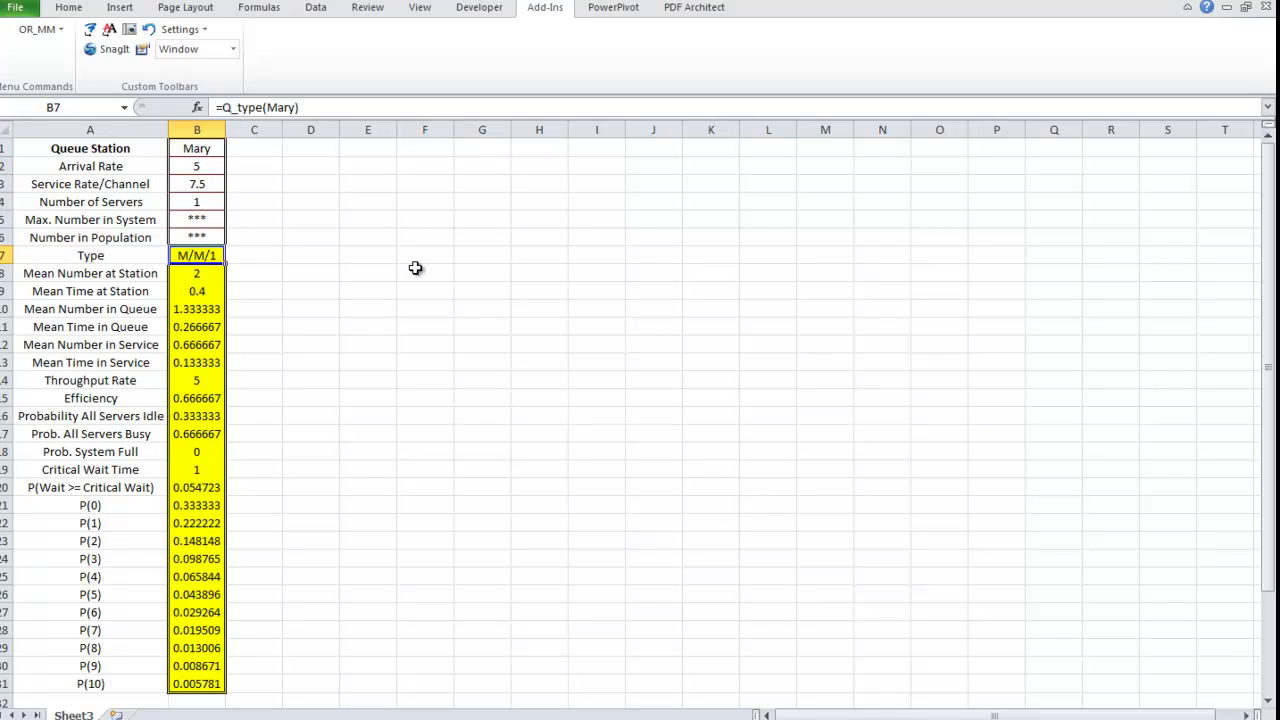
- Label the mean number at station as L in C8 and the mean number in queue as L_q in C10
{"action": "key", "text": "Down"}
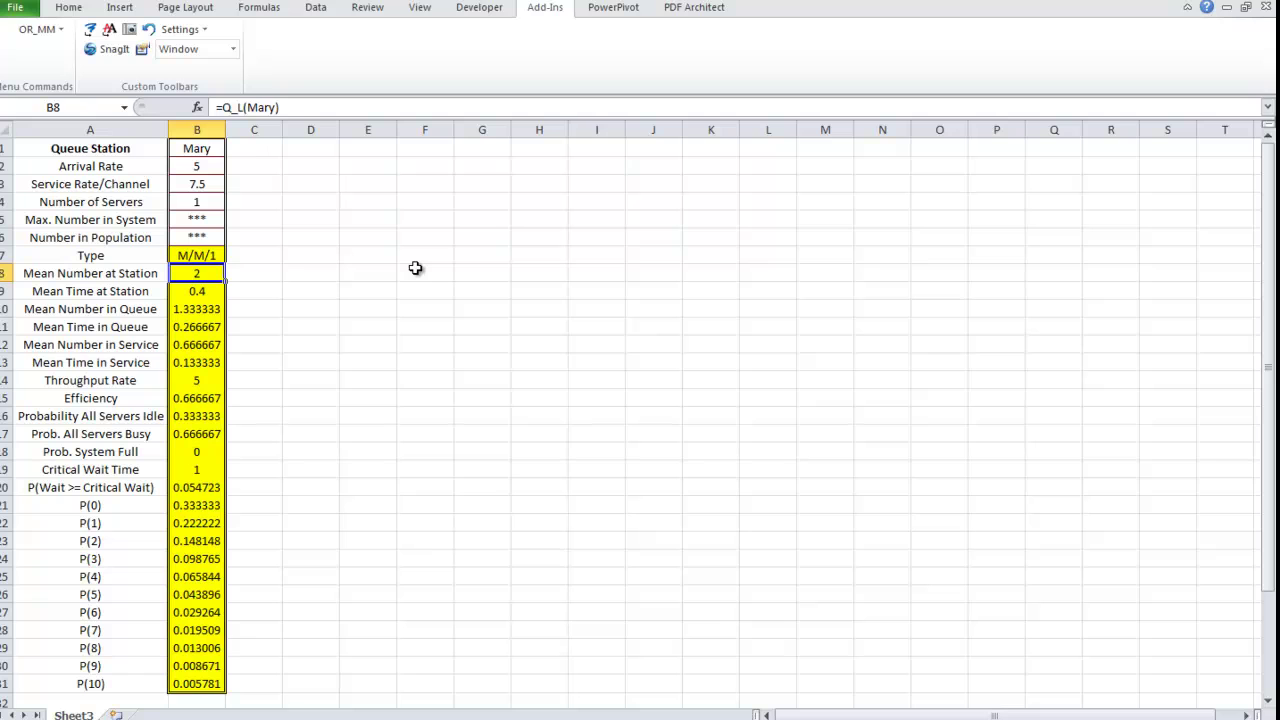
{"action": "key", "text": "Right"}
{"action": "type", "text": "L"}
{"action": "key", "text": "Return"}
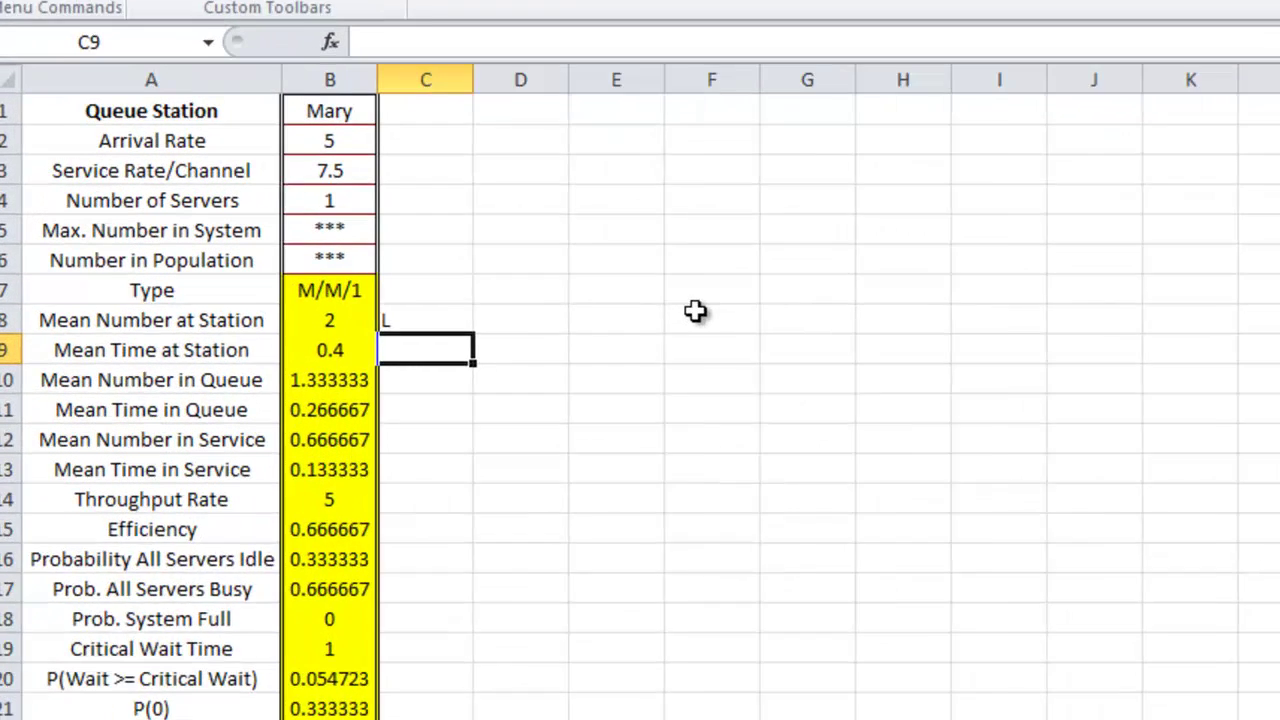
{"action": "key", "text": "Down"}
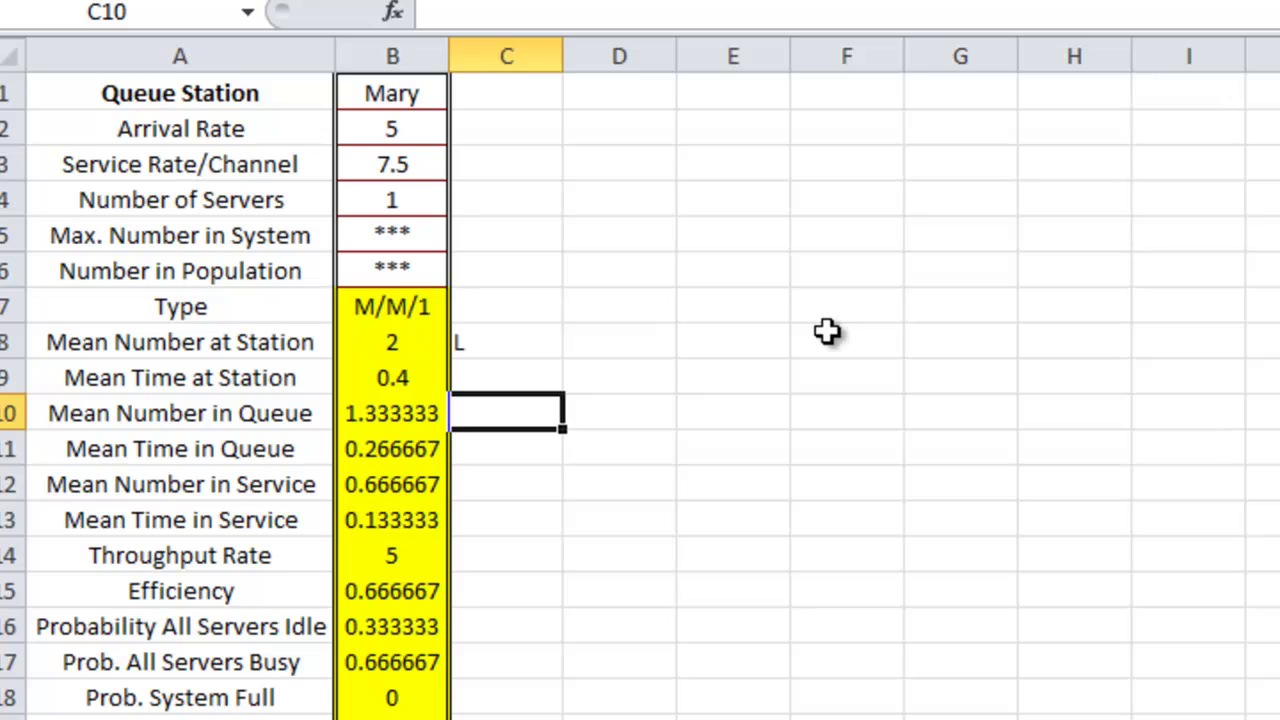
{"action": "type", "text": "L_"}
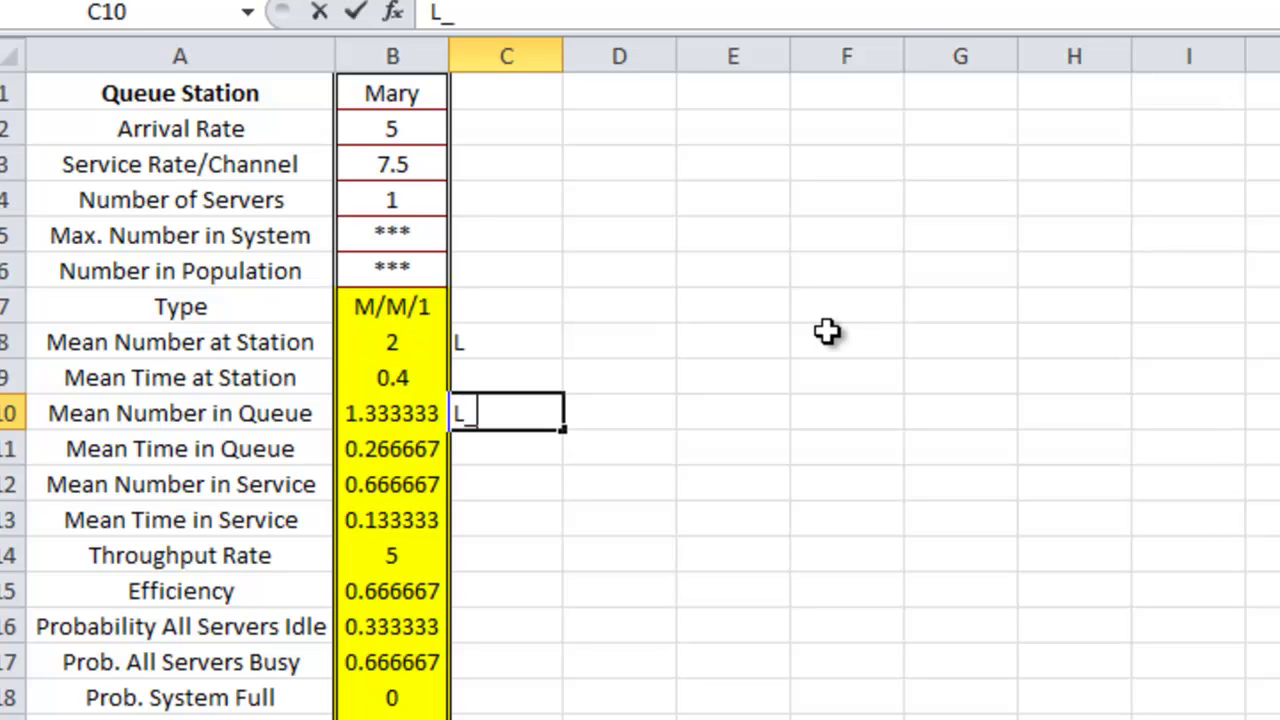
{"action": "type", "text": "q"}
{"action": "key", "text": "Return"}
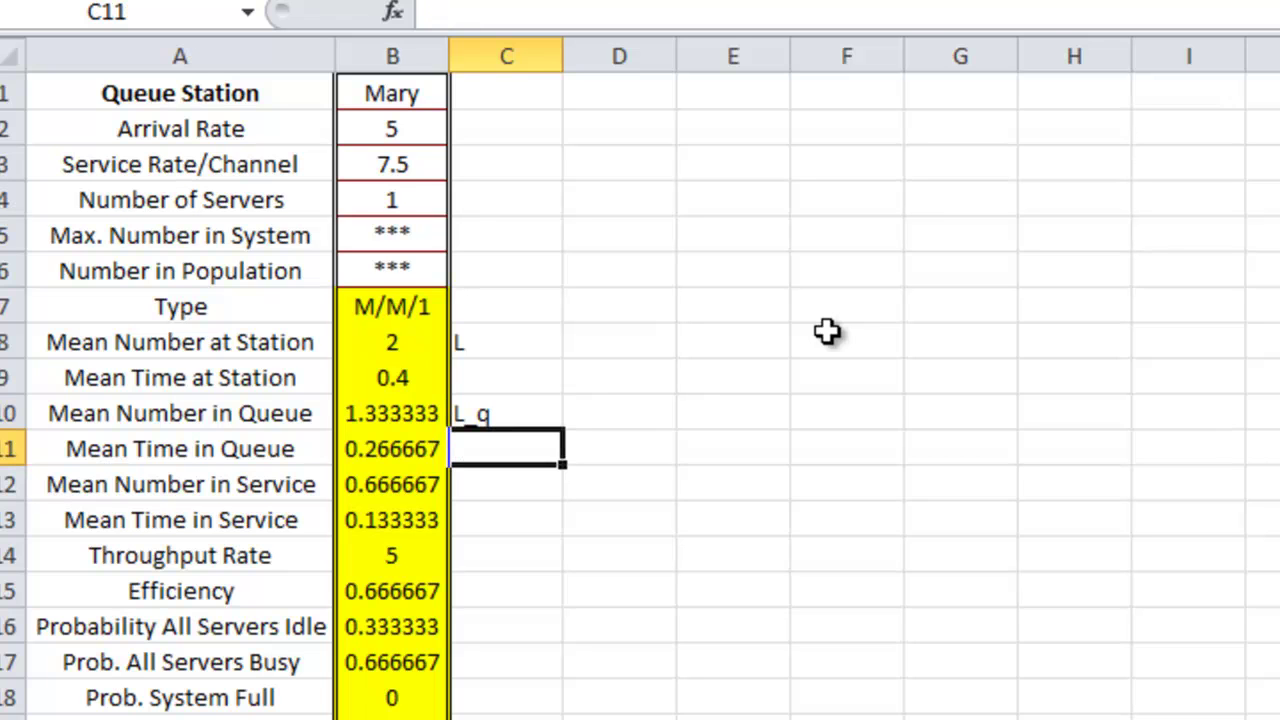
- Label the mean time at station as W in C9 and the mean time in queue as W_q in C11
{"action": "key", "text": "Up"}
{"action": "key", "text": "Down"}
{"action": "key", "text": "Up"}
{"action": "key", "text": "Up"}
{"action": "key", "text": "Up"}
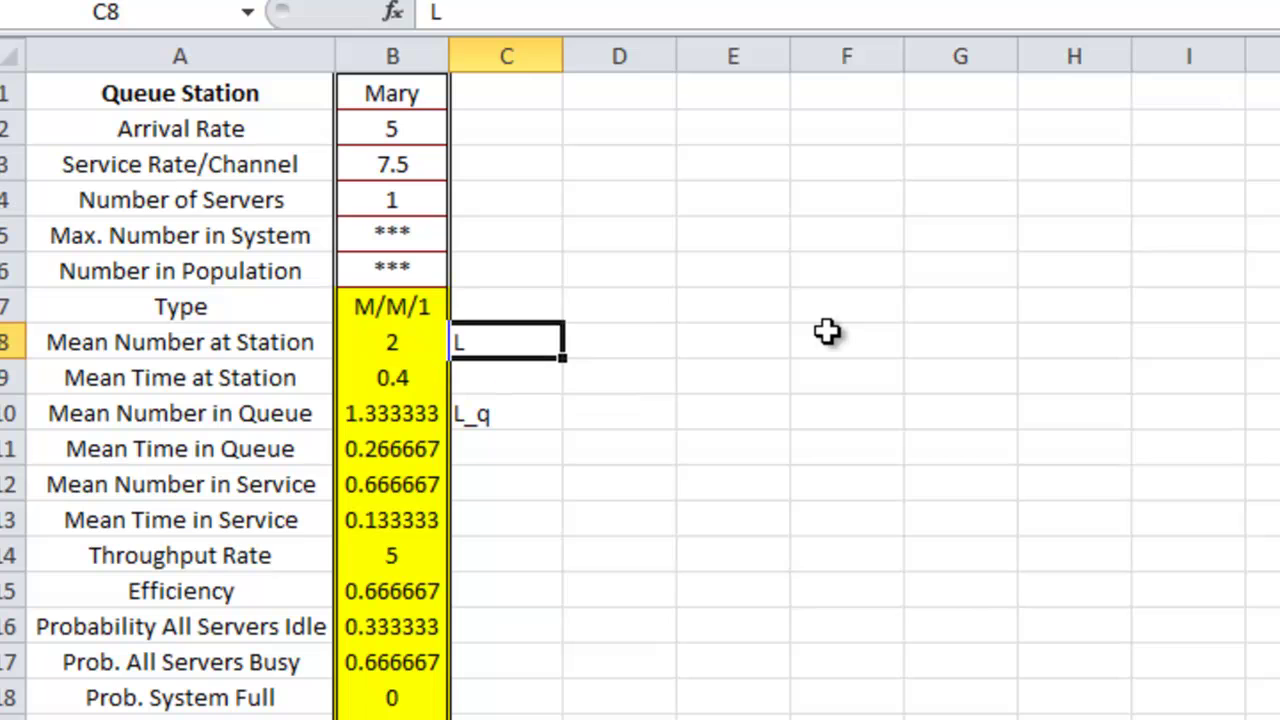
{"action": "key", "text": "Down"}
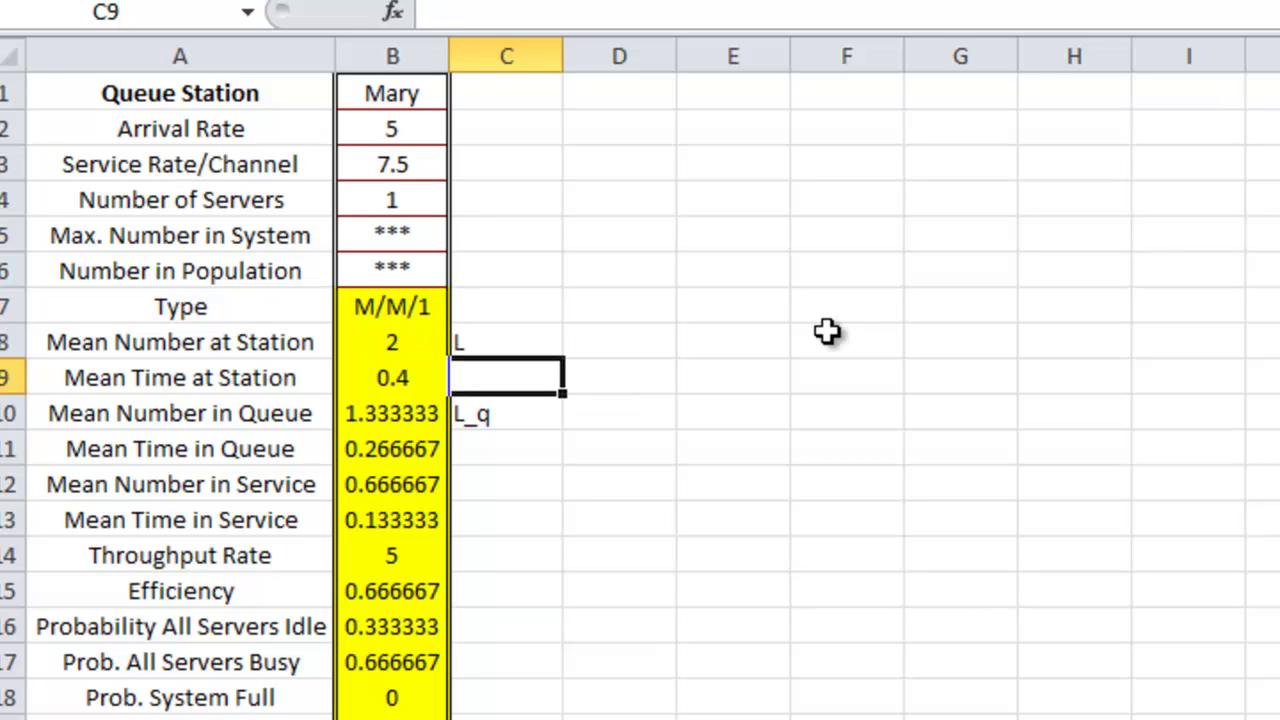
{"action": "type", "text": "W"}
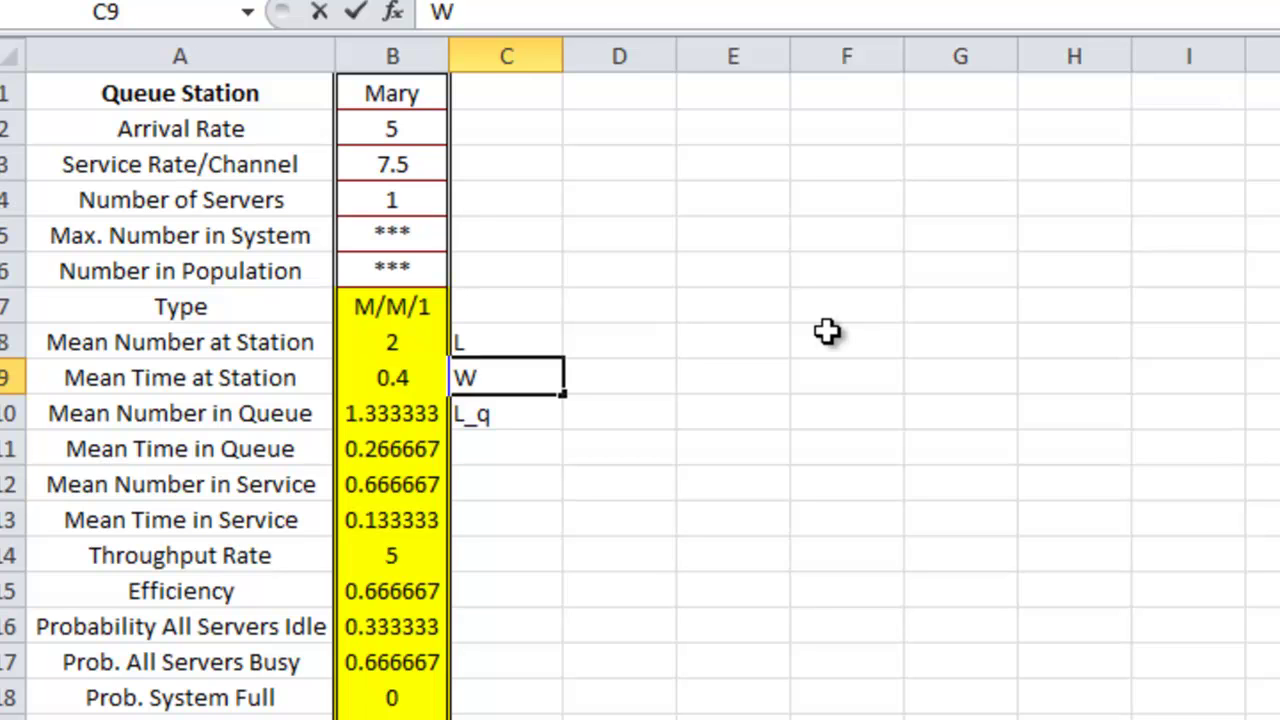
{"action": "key", "text": "Return"}
{"action": "key", "text": "Return"}
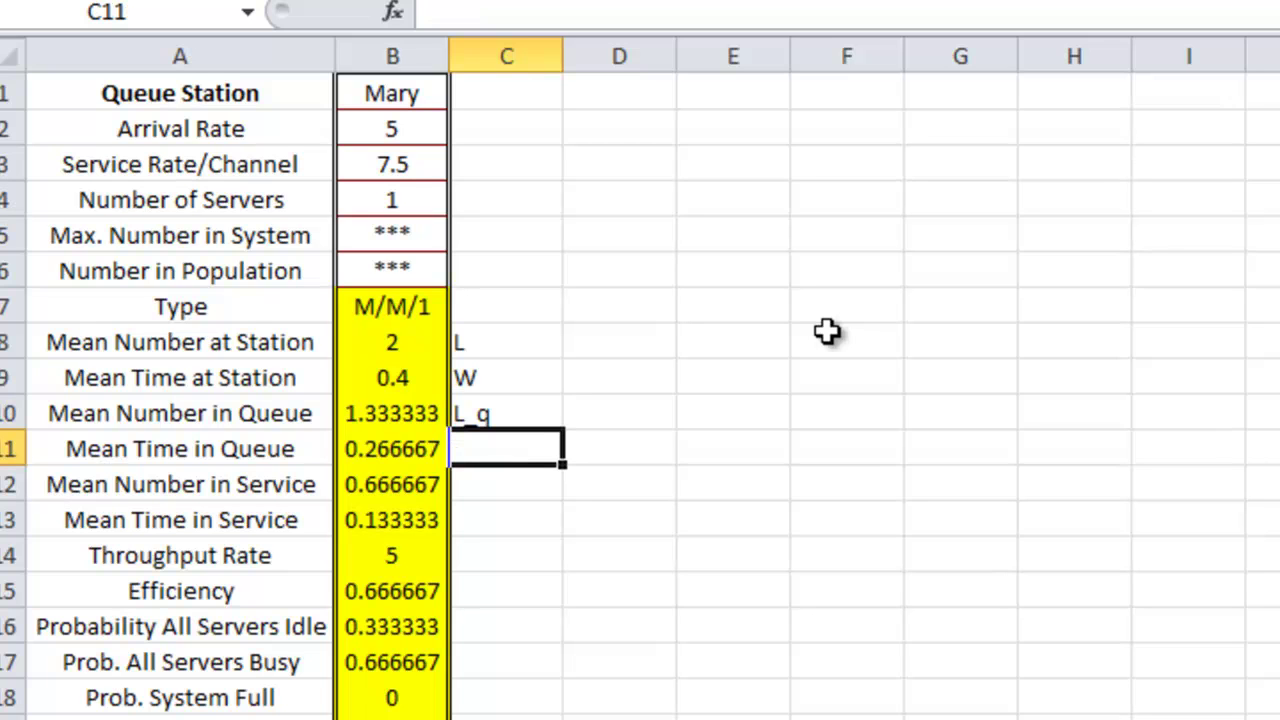
{"action": "type", "text": "W_q"}
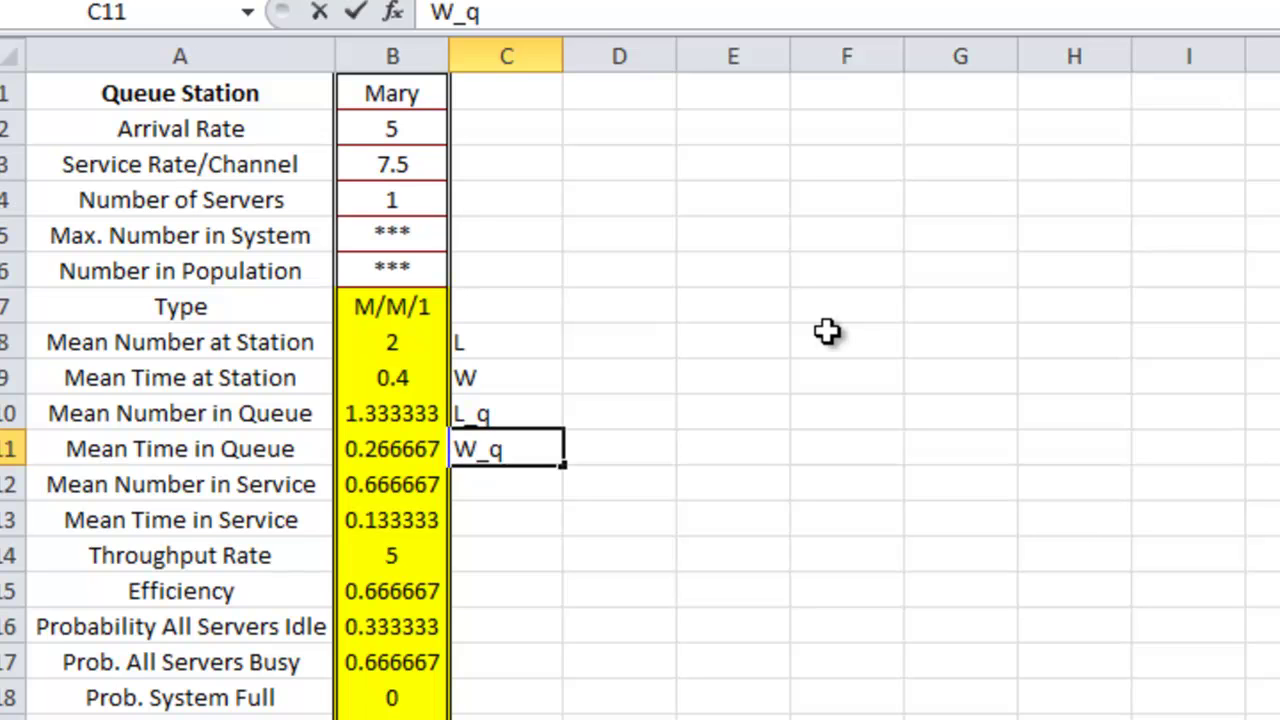
{"action": "key", "text": "Return"}
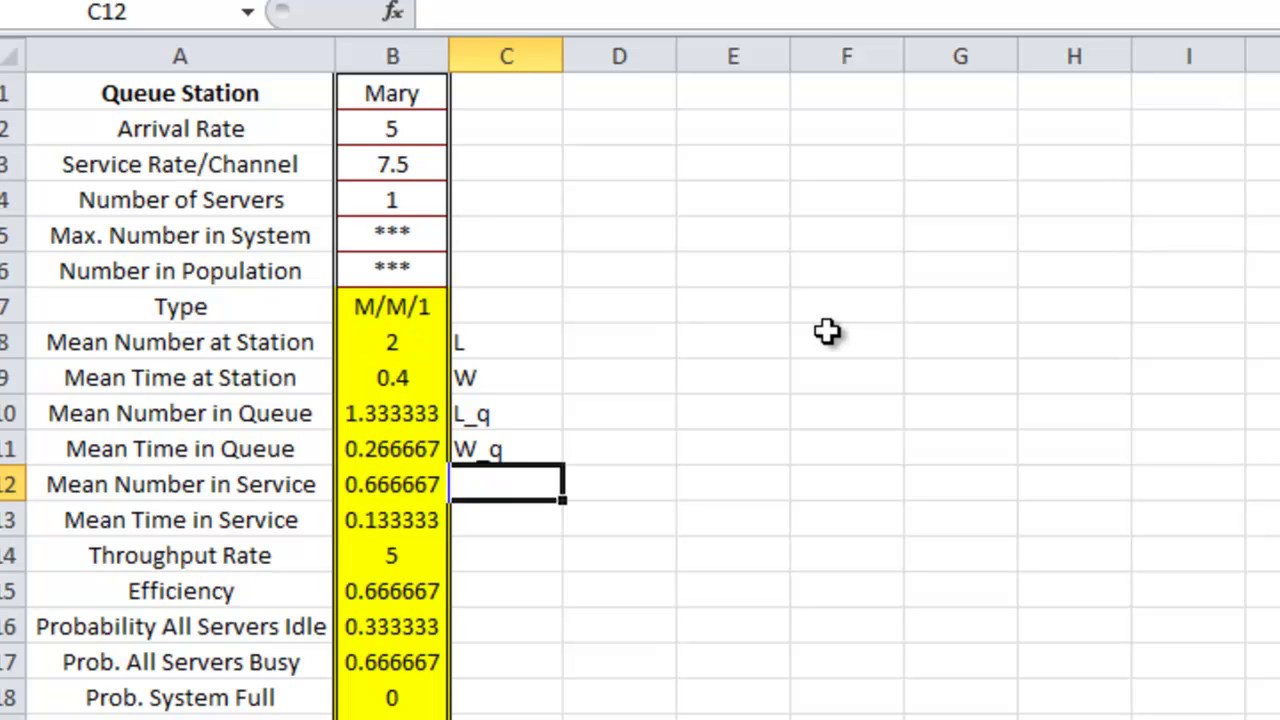
- Label the probability of all servers idle as P_0 in C16 and of all servers busy as P_w in C17
{"action": "key", "text": "Down"}
{"action": "key", "text": "Down"}
{"action": "key", "text": "Down"}
{"action": "key", "text": "Down"}
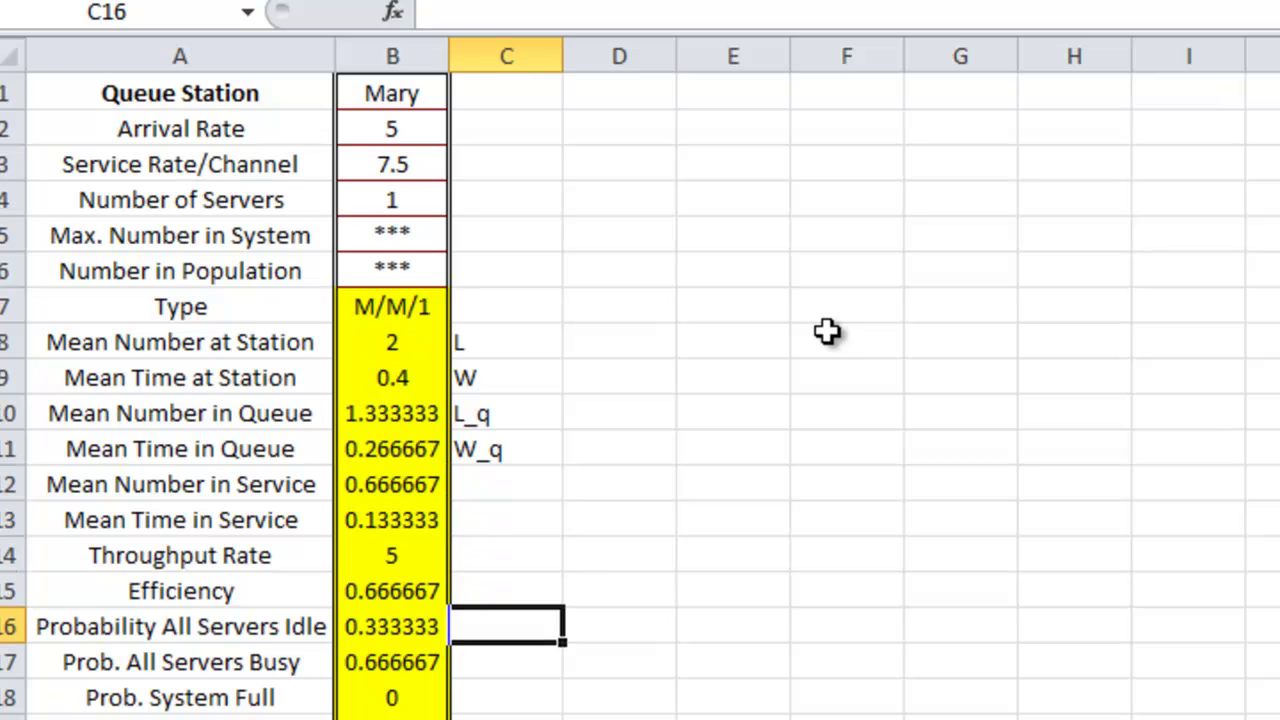
{"action": "type", "text": "_0"}
{"action": "key", "text": "Return"}
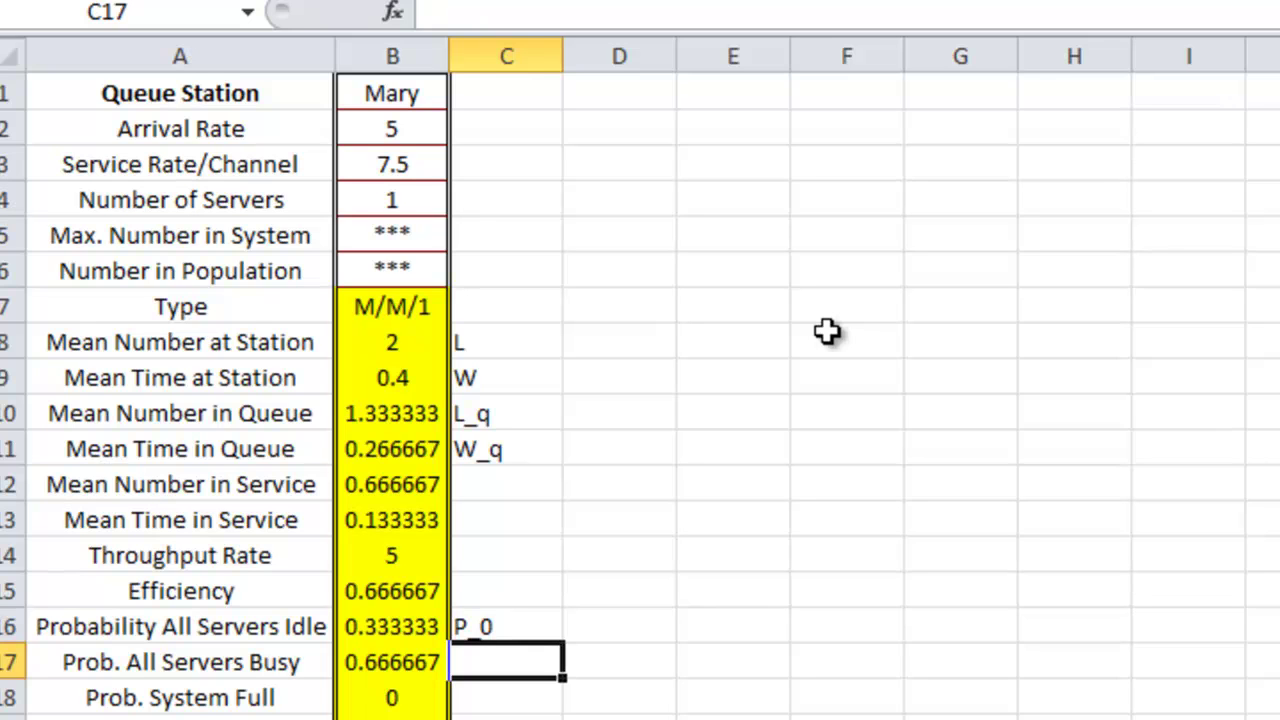
{"action": "type", "text": "P_q"}
{"action": "key", "text": "BackSpace"}
{"action": "type", "text": "w"}
{"action": "key", "text": "Return"}
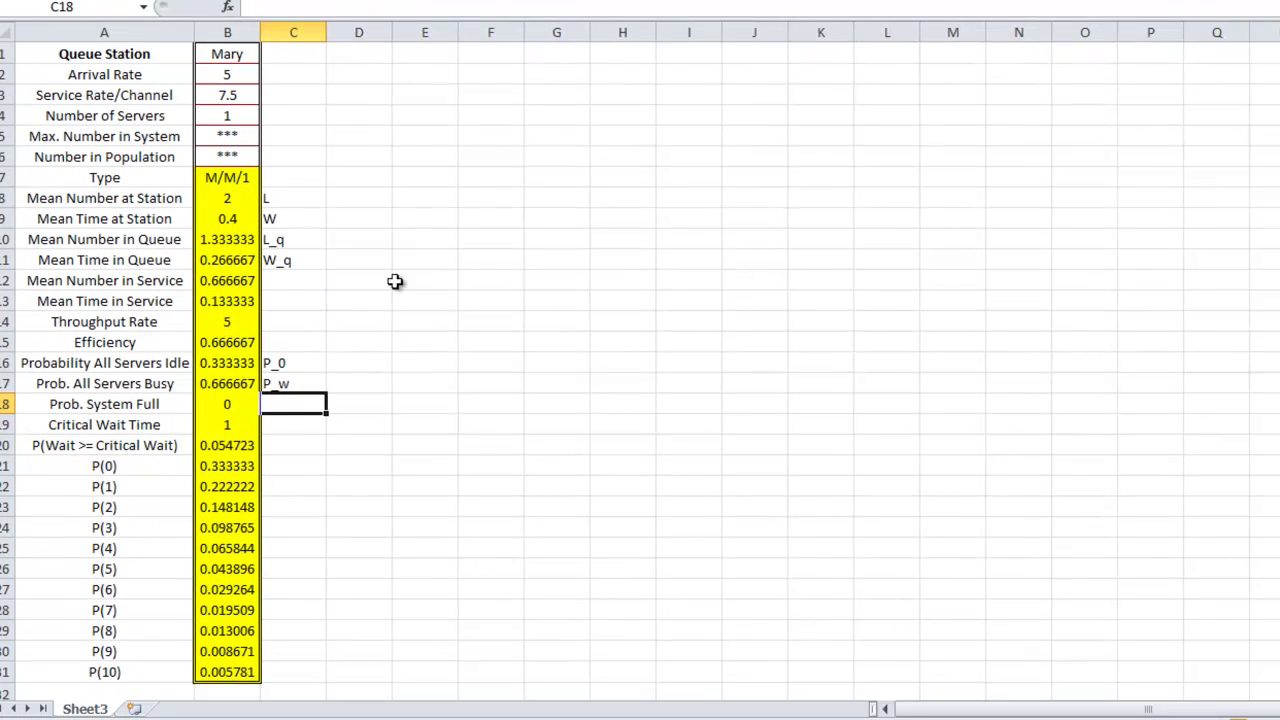
- Examine the state probabilities P(0) to P(10) in B21:B31, including the formulas for P(0) and P(1)
{"action": "left_click", "coordinate": [300, 466]}
{"action": "left_click_drag", "start_coordinate": [223, 470], "coordinate": [251, 672]}
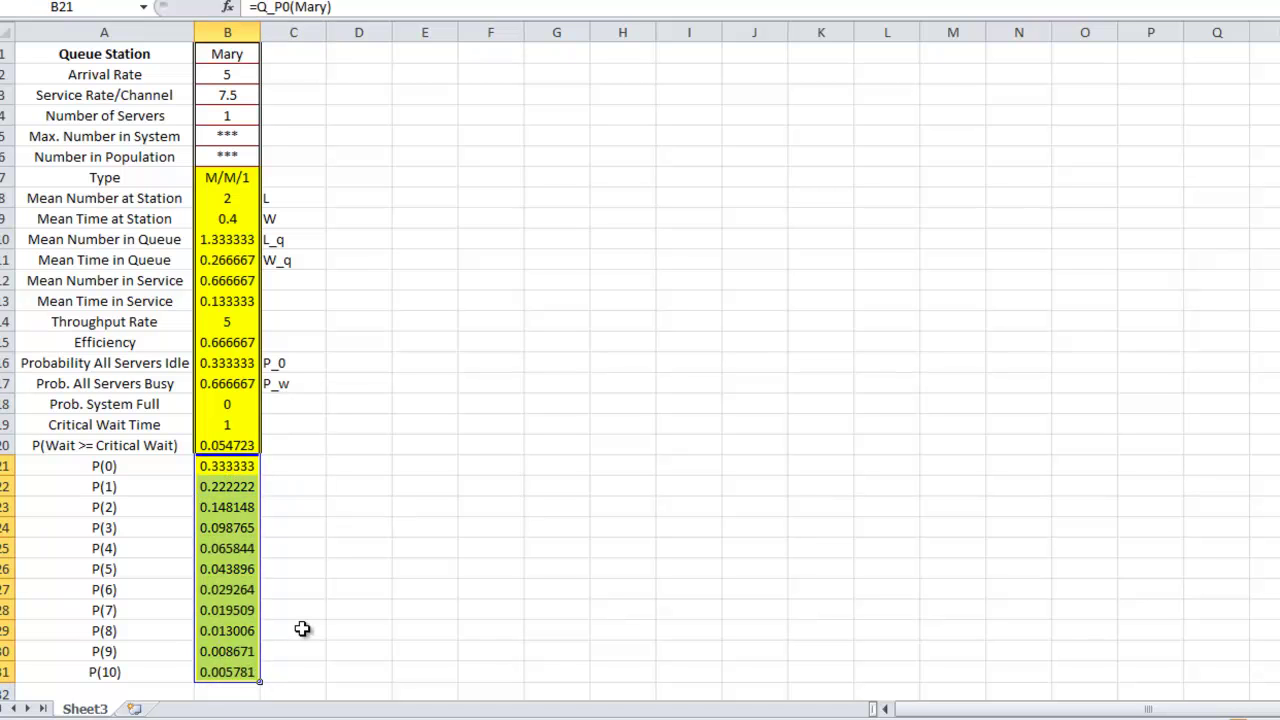
{"action": "left_click", "coordinate": [234, 468]}
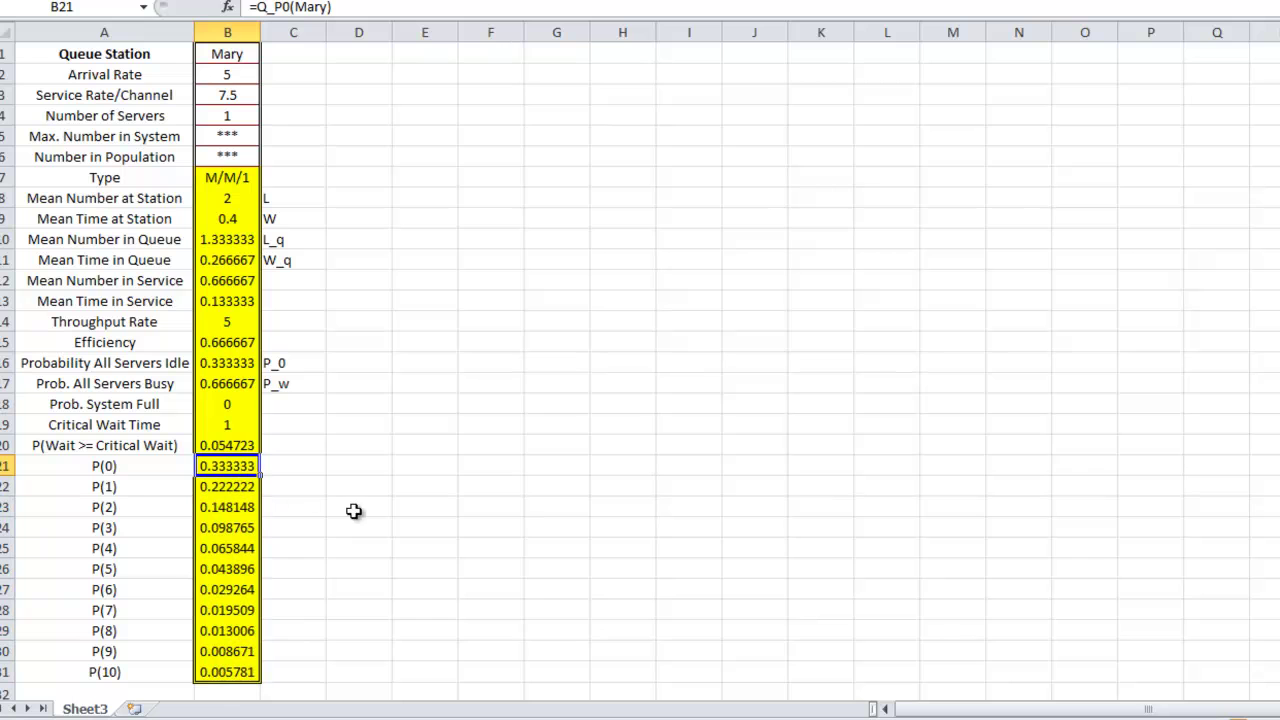
{"action": "left_click", "coordinate": [240, 485]}
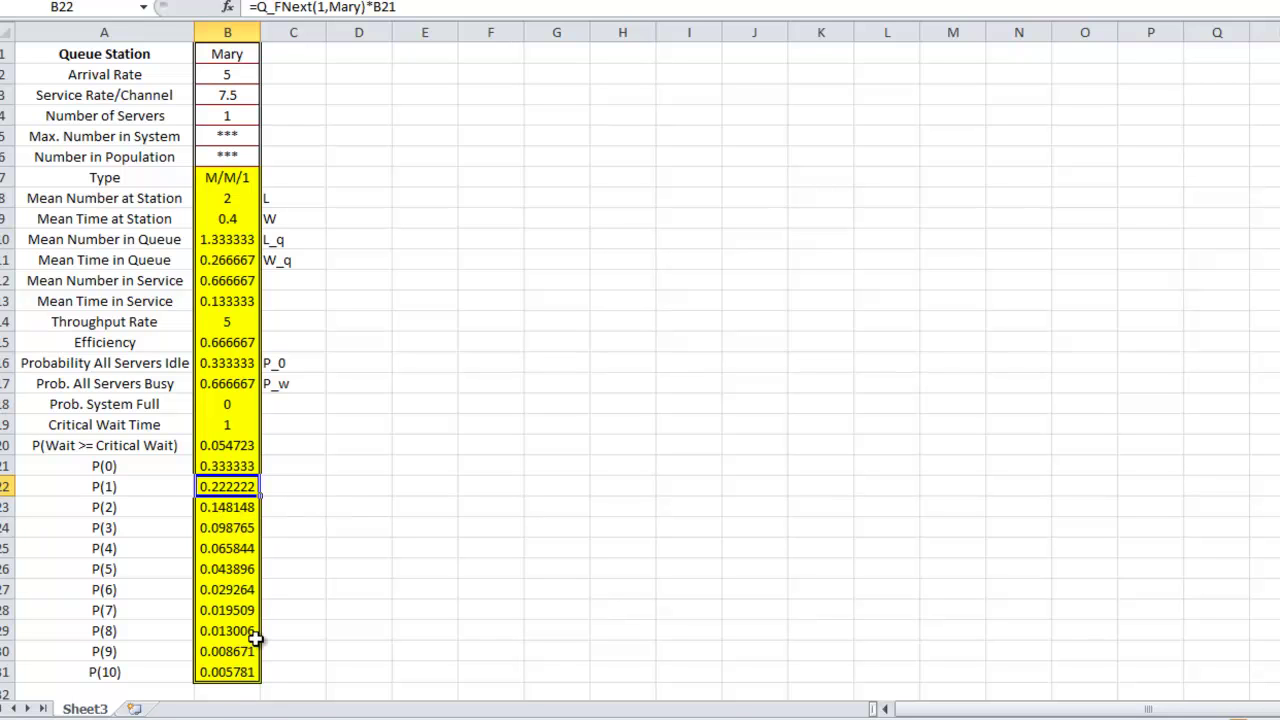
- Label the first queue's state probabilities as P_n in C21
{"action": "left_click", "coordinate": [290, 464]}
{"action": "type", "text": "P_n"}
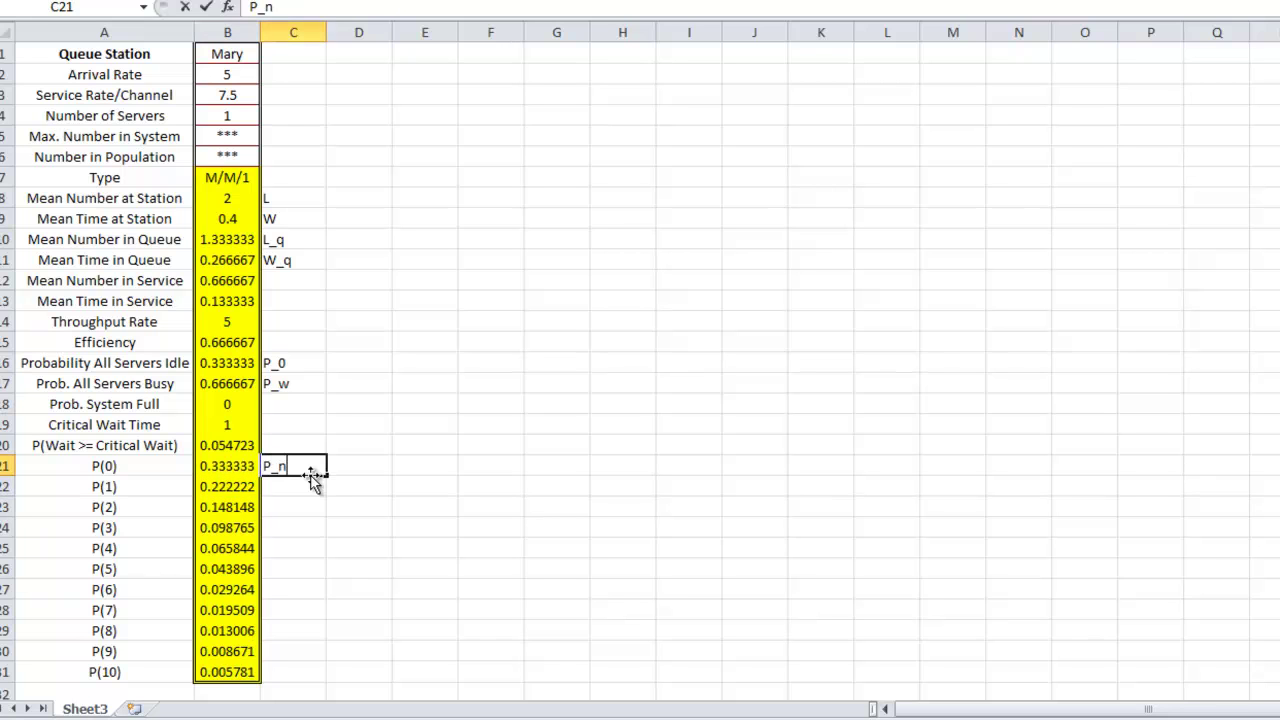
{"action": "key", "text": "Return"}
{"action": "left_click", "coordinate": [108, 466]}
{"action": "left_click", "coordinate": [112, 488]}
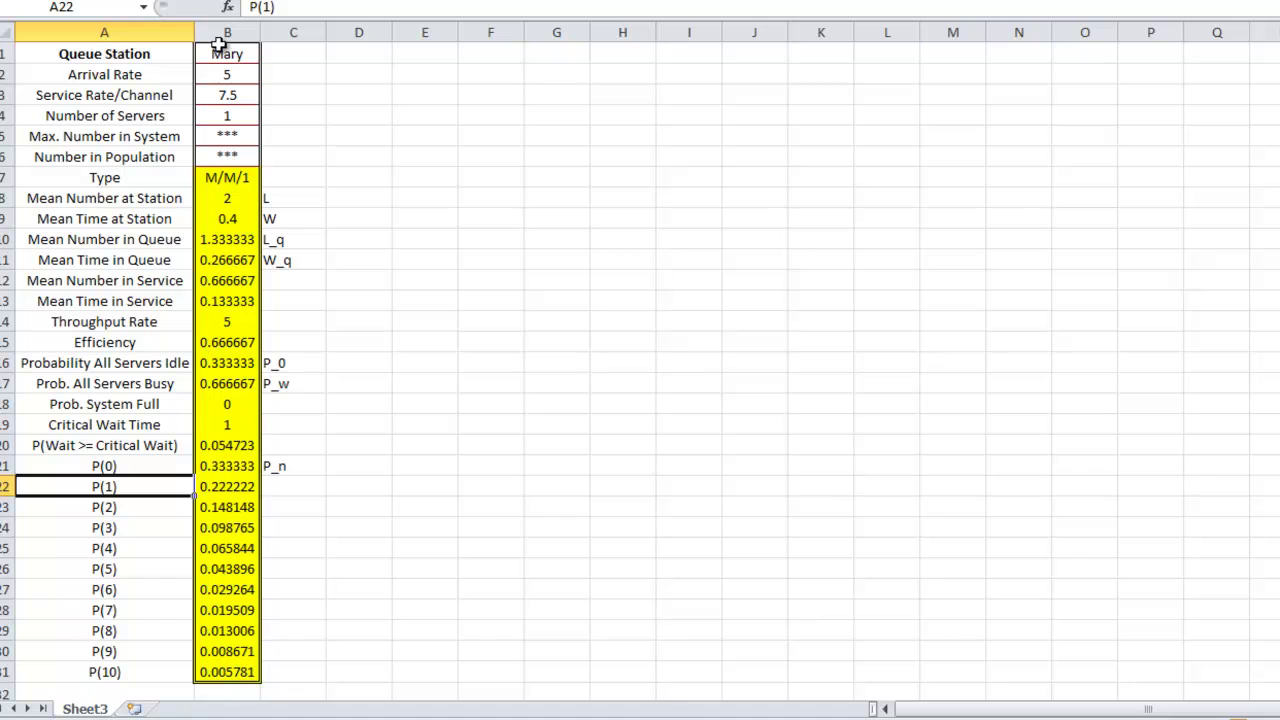
- Set the first queue's service rate per channel in B3 to 10
{"action": "left_click", "coordinate": [226, 110]}
{"action": "left_click", "coordinate": [242, 90]}
{"action": "left_click", "coordinate": [243, 77]}
{"action": "left_click", "coordinate": [243, 97]}
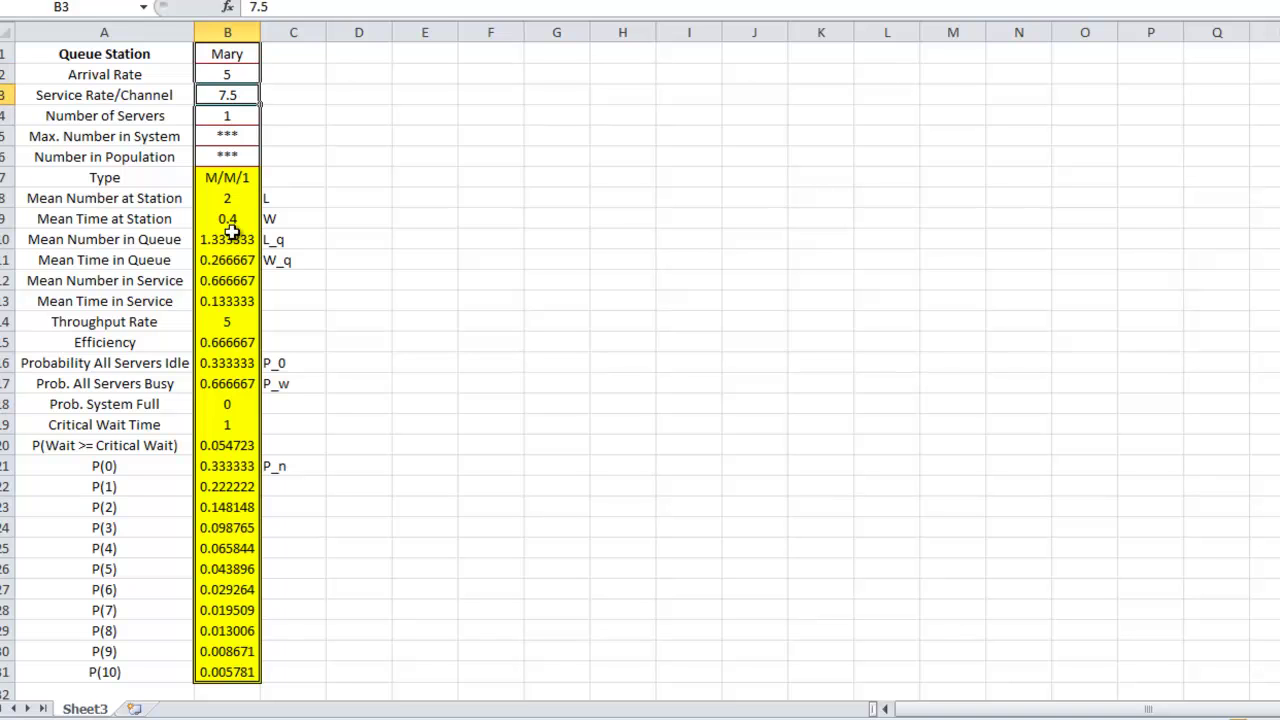
{"action": "left_click_drag", "start_coordinate": [240, 74], "coordinate": [229, 155]}
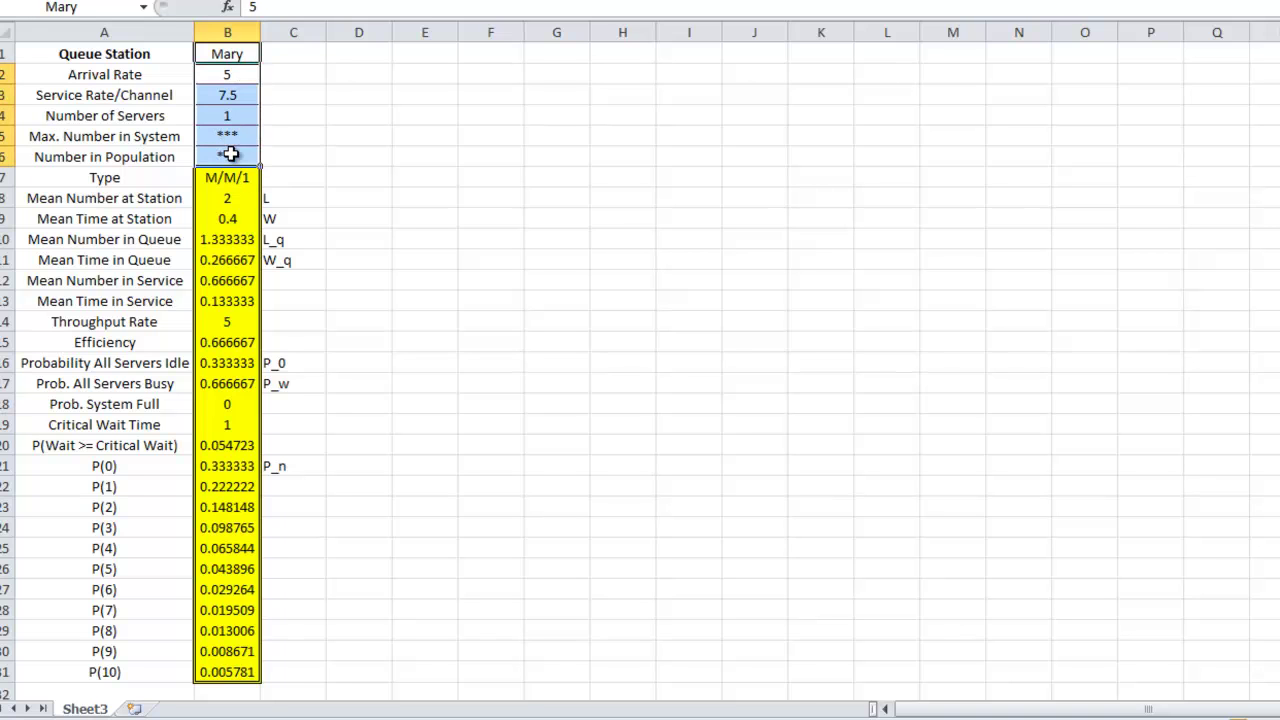
{"action": "left_click", "coordinate": [228, 100]}
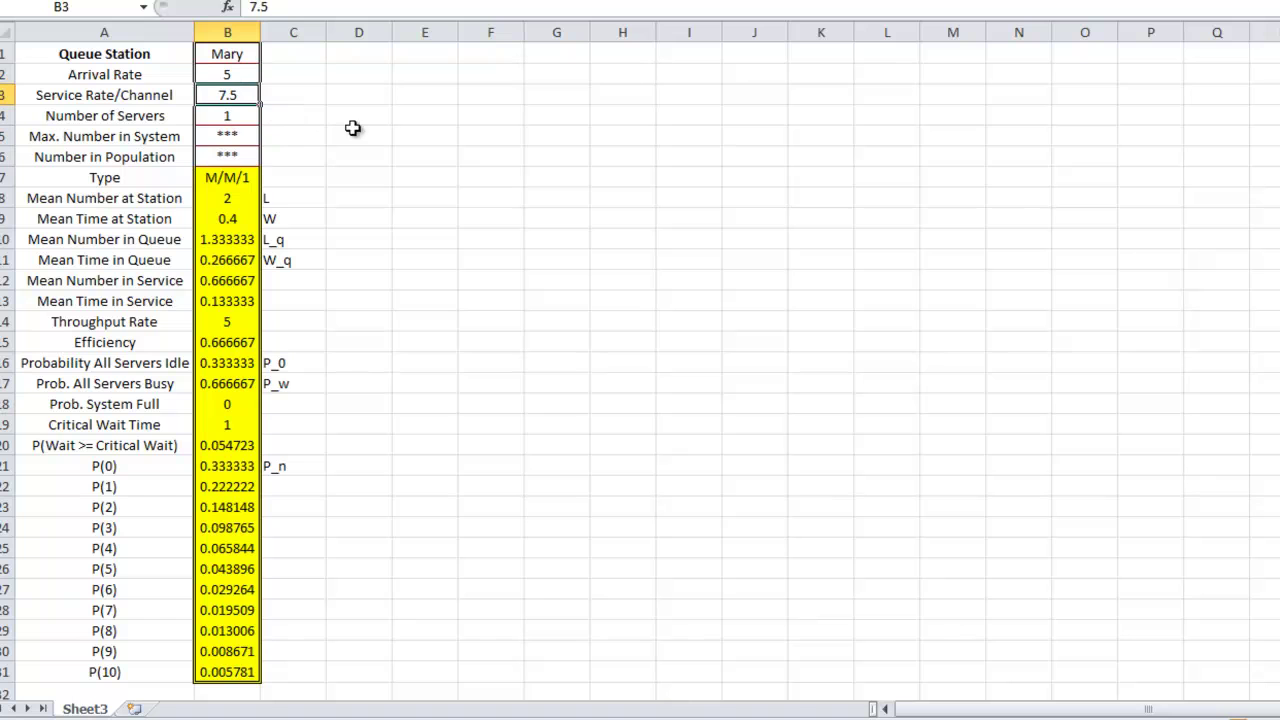
{"action": "type", "text": "10"}
{"action": "key", "text": "Return"}
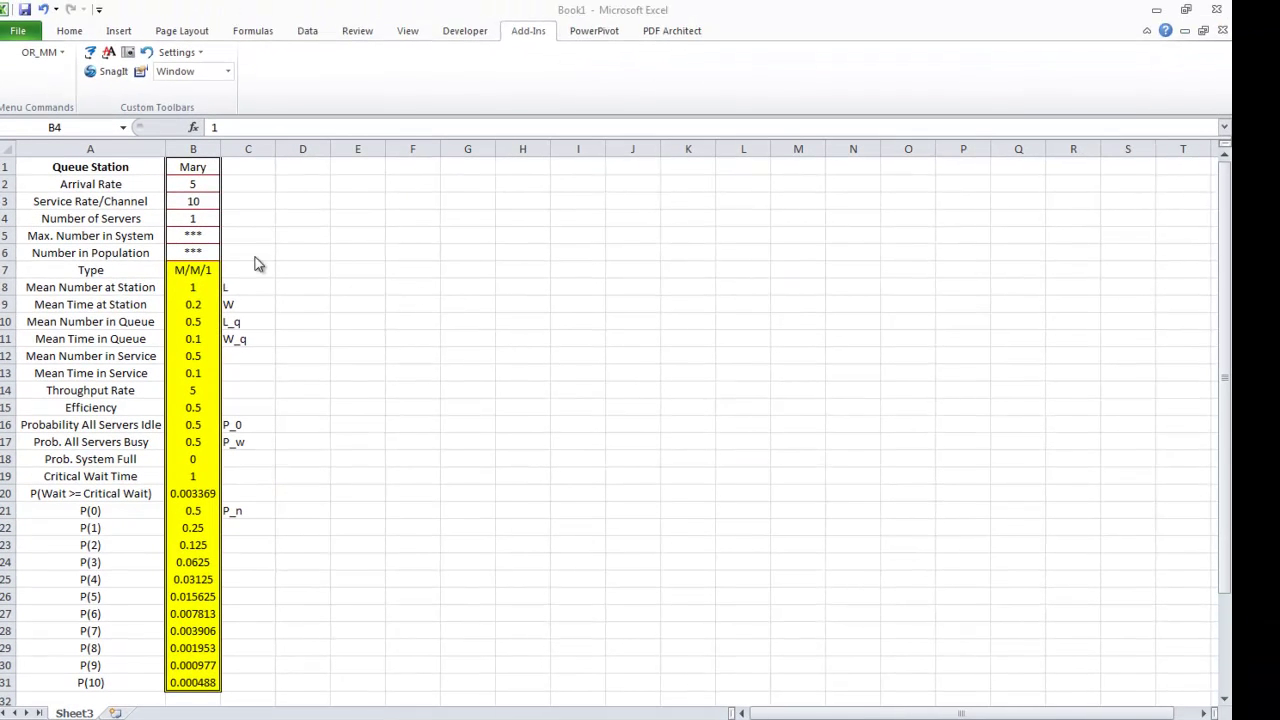
- Set the first queue's number of servers in B4 to 2
{"action": "left_click", "coordinate": [201, 218]}
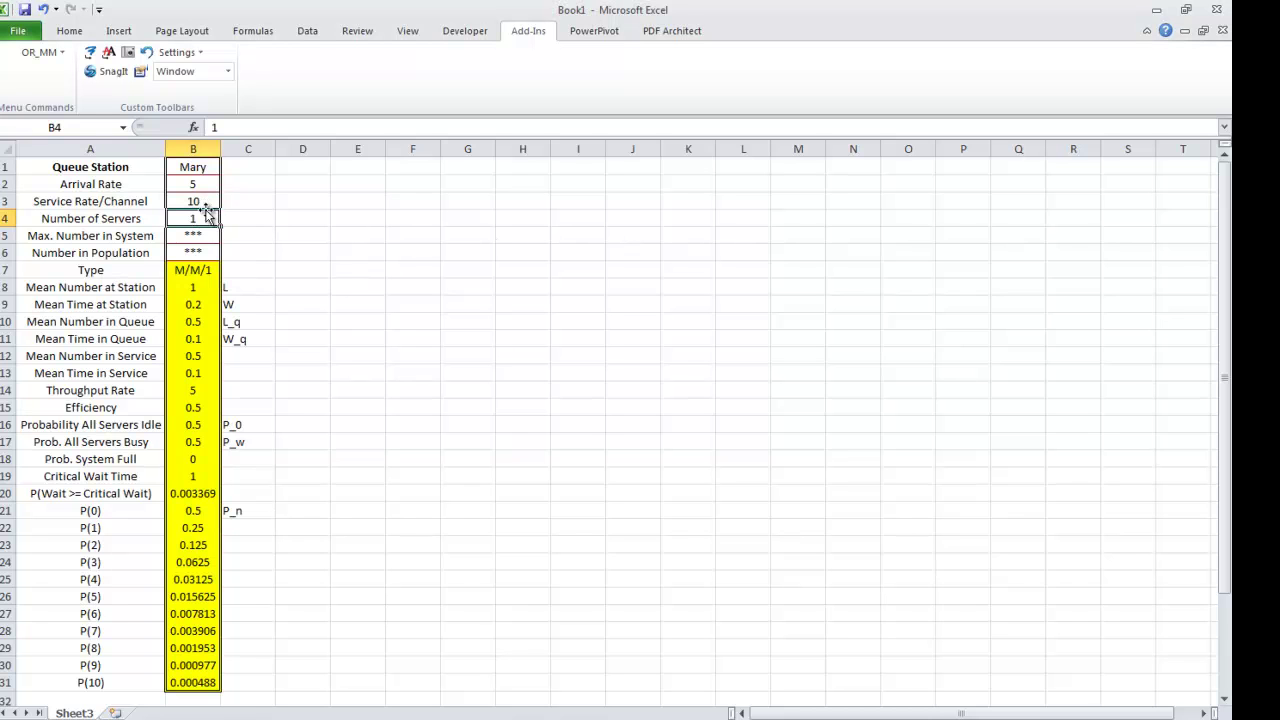
{"action": "type", "text": "2"}
{"action": "key", "text": "Return"}
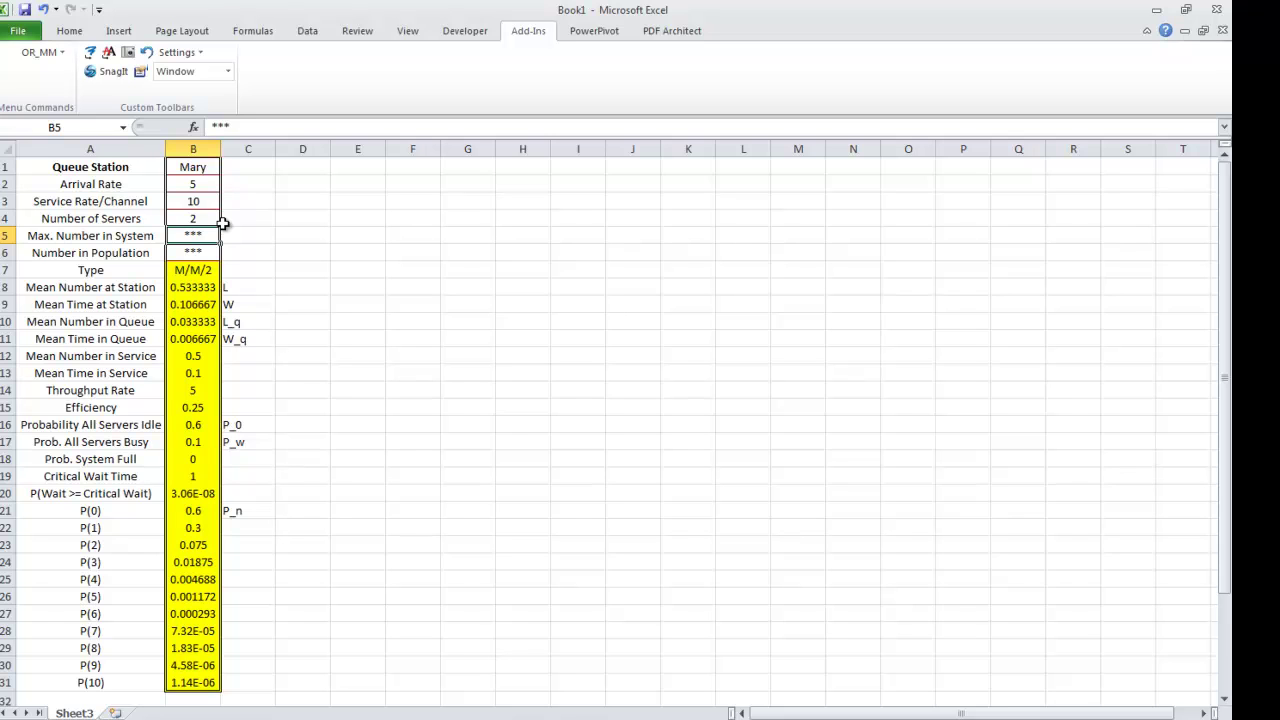
- Restore the first queue's service rate to 7.5 in B3 and its number of servers to 1 in B4
{"action": "left_click", "coordinate": [186, 201]}
{"action": "type", "text": "7.5"}
{"action": "key", "text": "Return"}
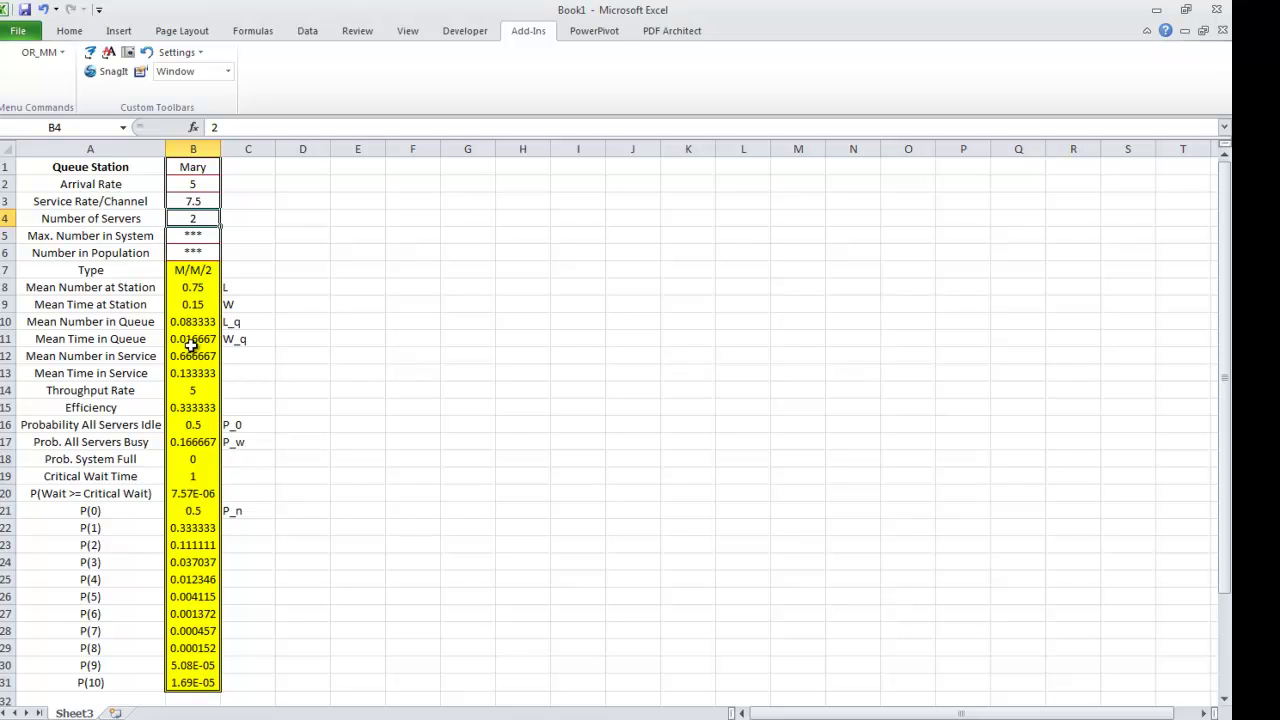
{"action": "type", "text": "1"}
{"action": "key", "text": "Return"}
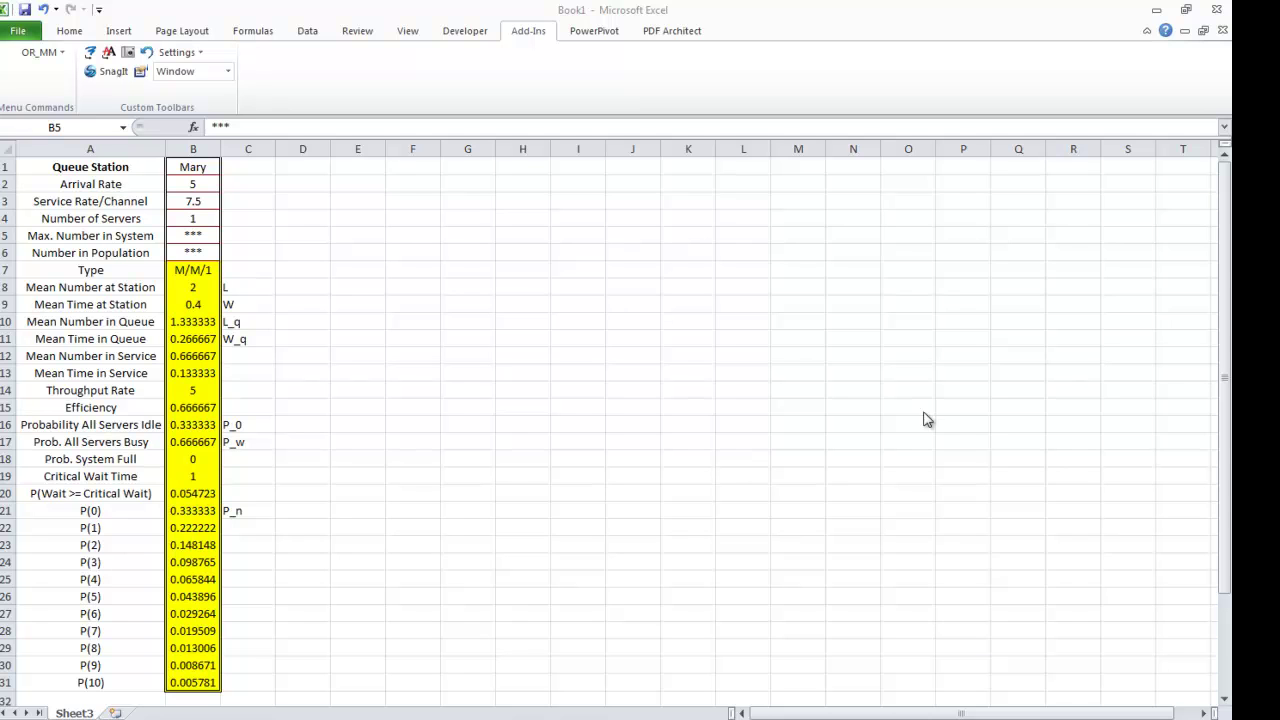
- Start a new Markovian queue at cell D1 with the Queues add-in and name it Bank
{"action": "left_click", "coordinate": [298, 168]}
{"action": "left_click", "coordinate": [35, 51]}
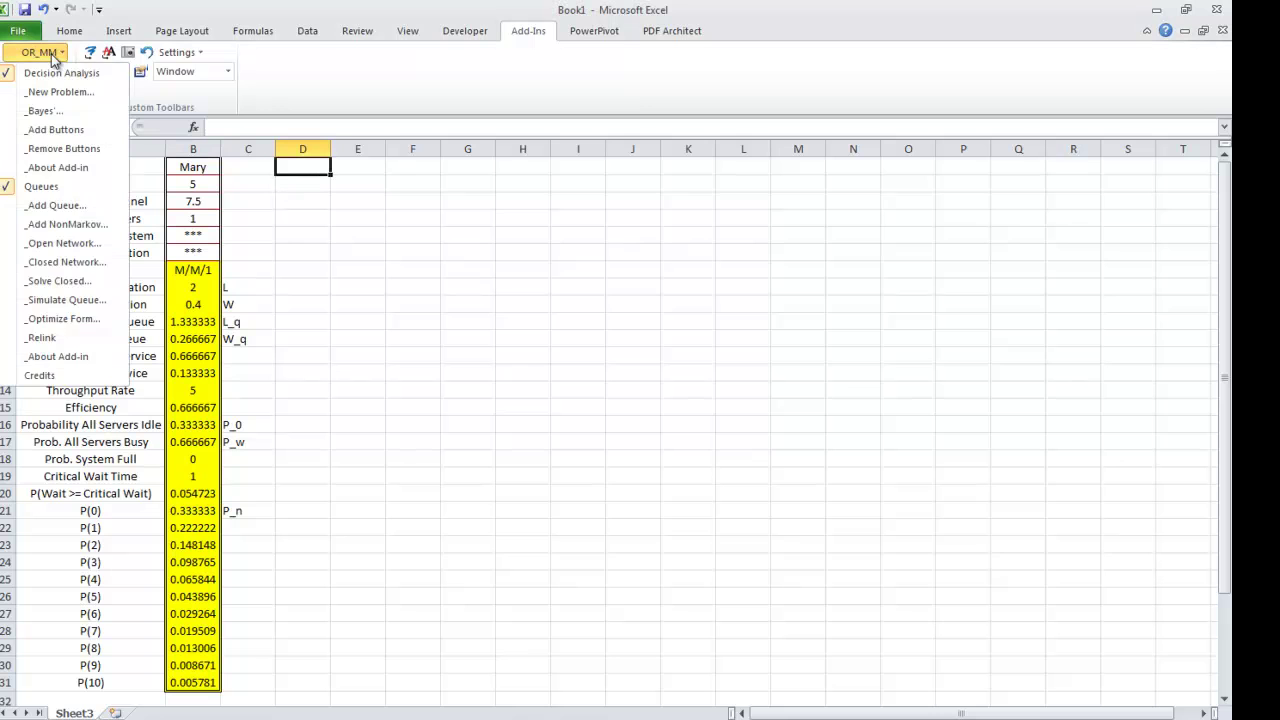
{"action": "left_click", "coordinate": [57, 208]}
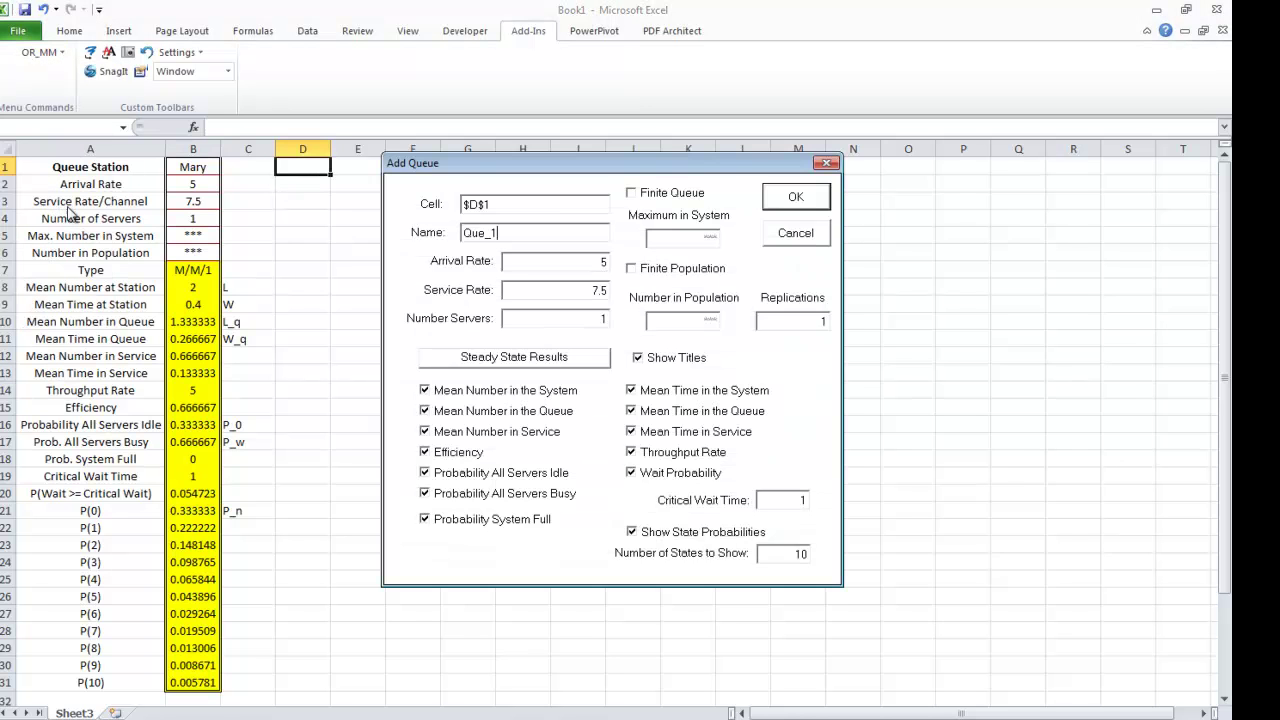
{"action": "double_click", "coordinate": [558, 227]}
{"action": "type", "text": "Bank"}
- Give the Bank queue arrival rate 15, service rate 8 and 3 servers, exclude the wait probability, and create it
{"action": "key", "text": "Tab"}
{"action": "type", "text": "15"}
{"action": "key", "text": "Tab"}
{"action": "type", "text": "8"}
{"action": "key", "text": "Tab"}
{"action": "type", "text": "3"}
{"action": "left_click", "coordinate": [638, 474]}
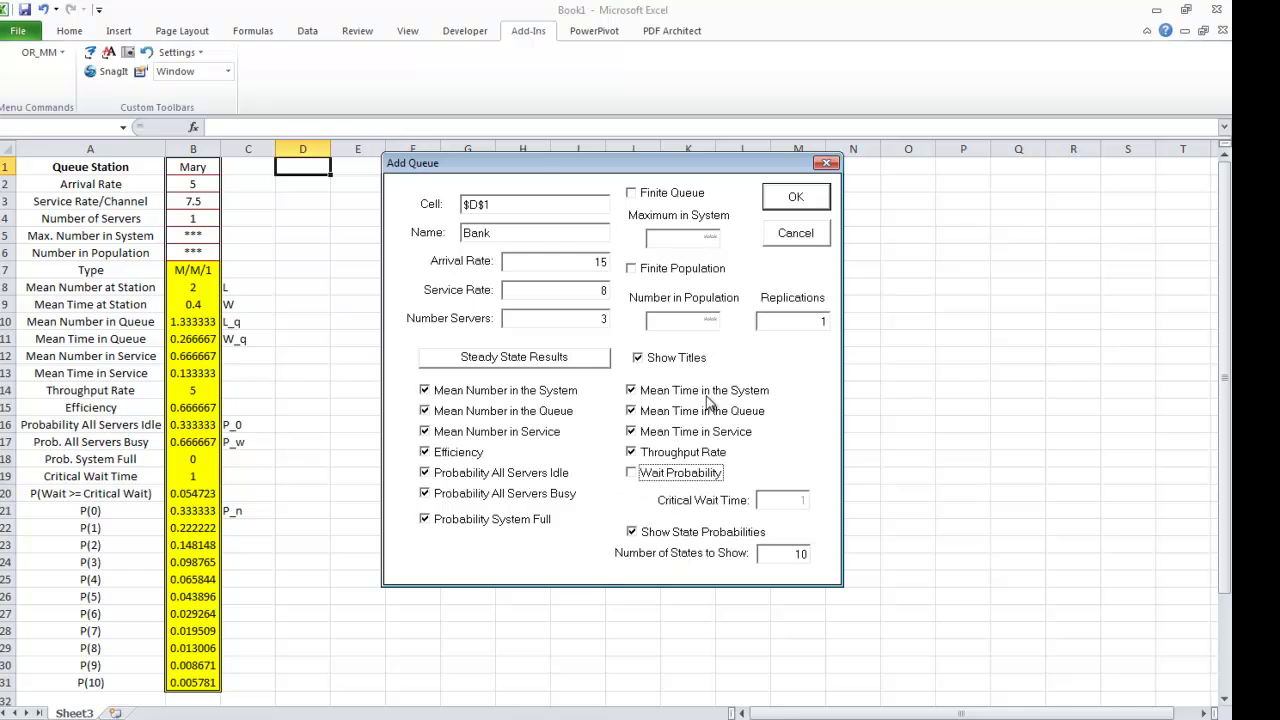
{"action": "left_click", "coordinate": [796, 198]}
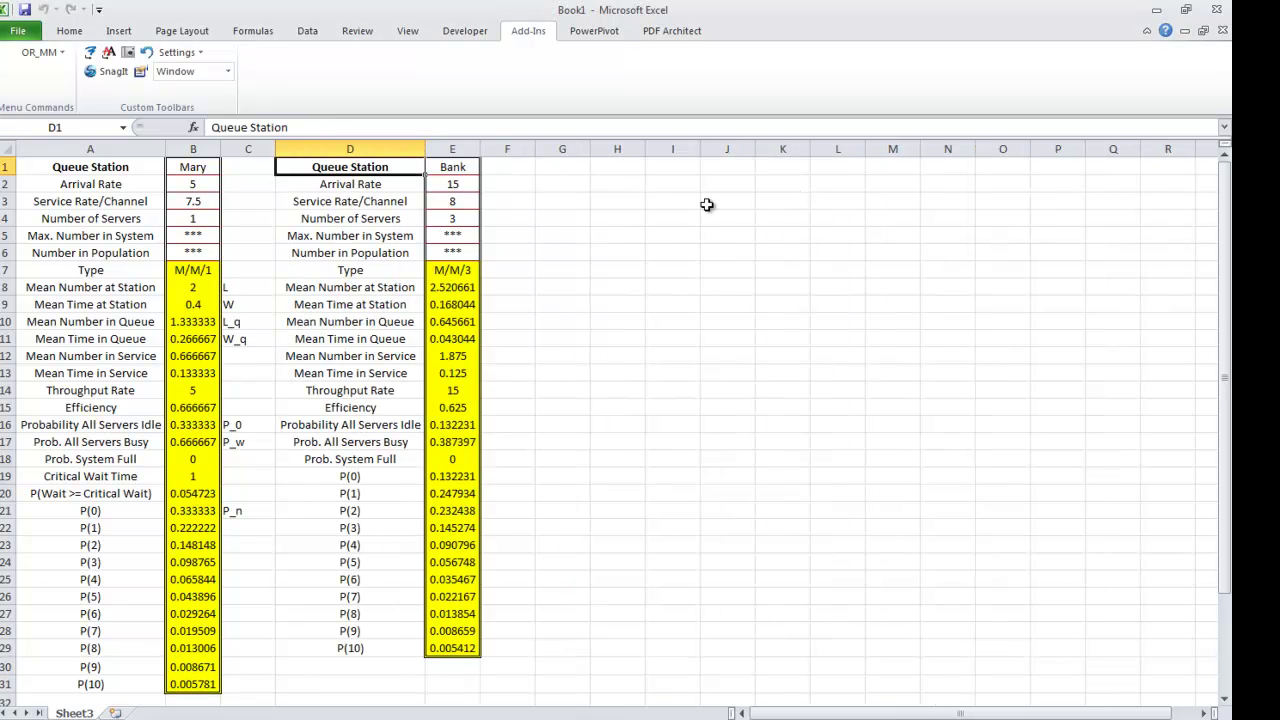
- Examine the Bank queue's type, mean numbers and times at station and in queue, and the idle-server probability
{"action": "left_click", "coordinate": [472, 273]}
{"action": "left_click", "coordinate": [462, 289]}
{"action": "left_click", "coordinate": [466, 305]}
{"action": "left_click", "coordinate": [470, 356]}
{"action": "left_click", "coordinate": [467, 426]}
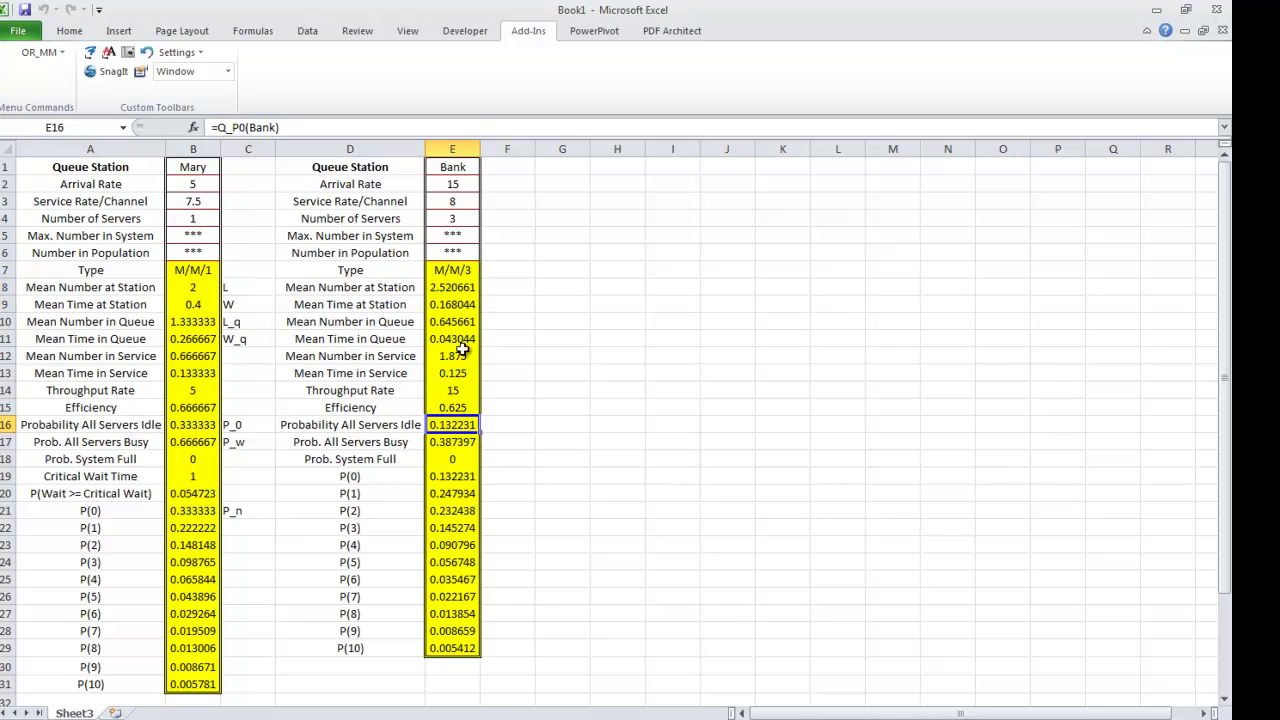
{"action": "left_click", "coordinate": [500, 287]}
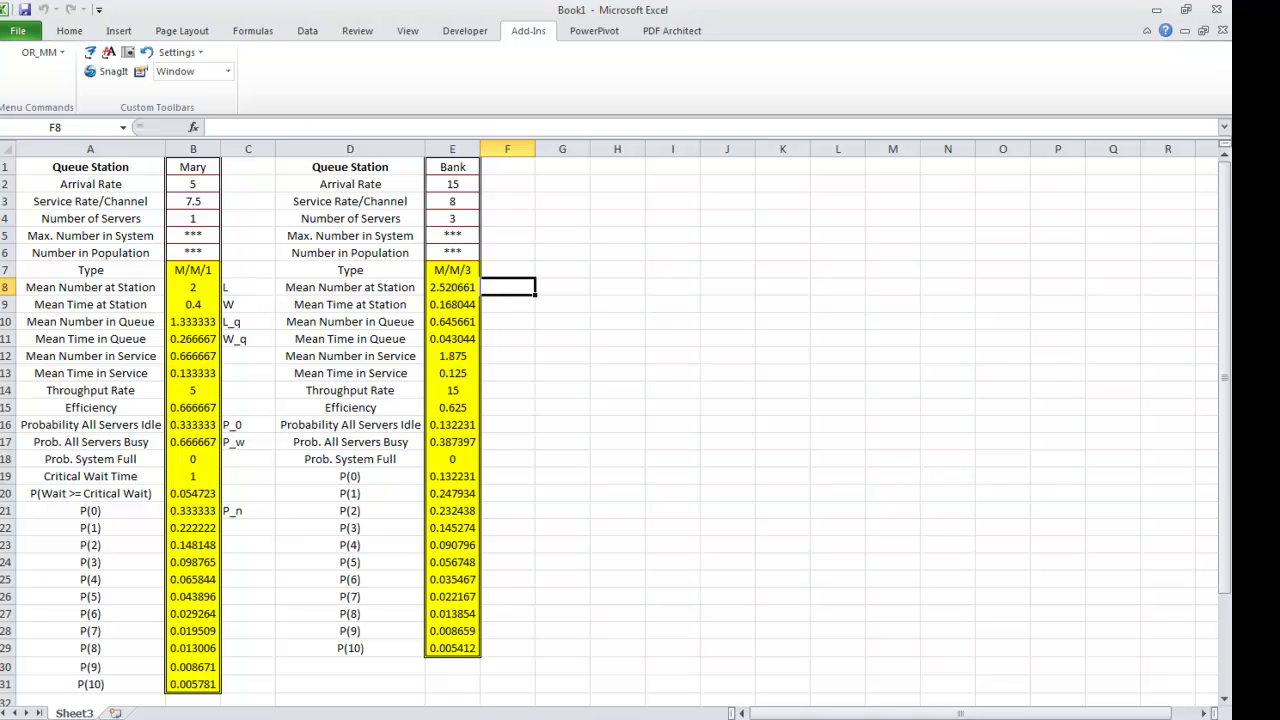
{"action": "left_click", "coordinate": [510, 307]}
{"action": "left_click", "coordinate": [508, 326]}
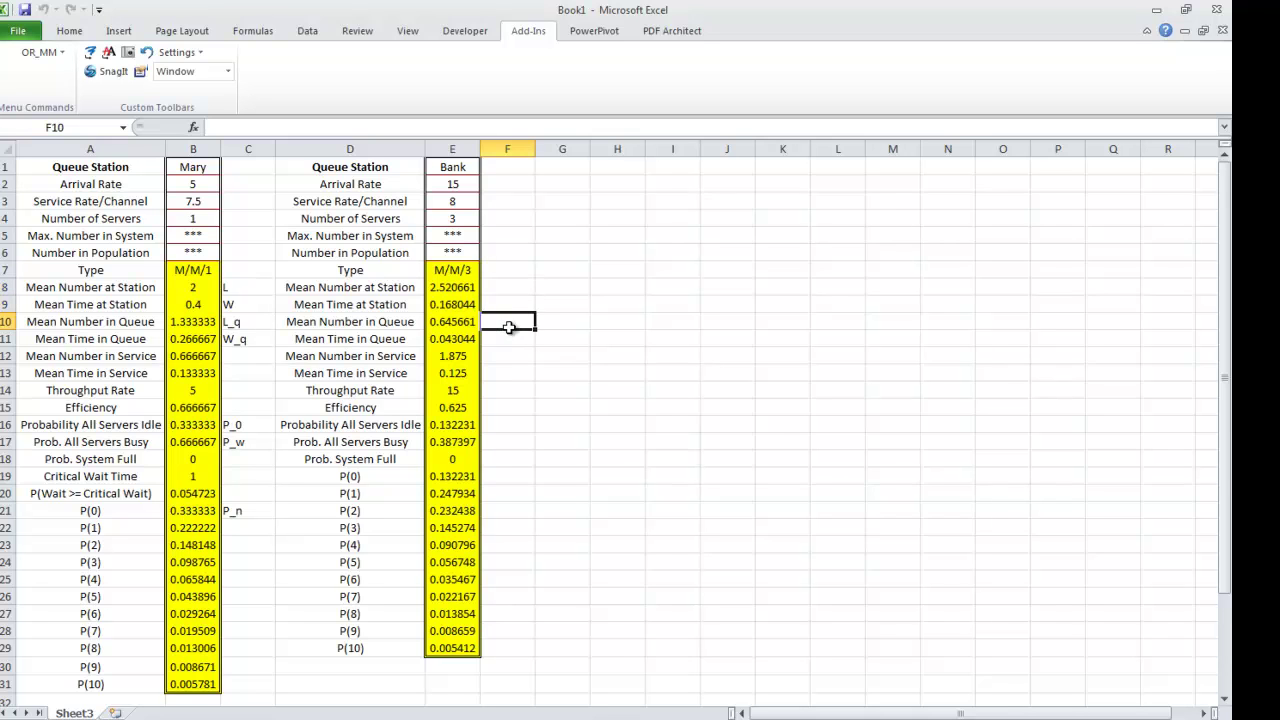
{"action": "left_click", "coordinate": [509, 341]}
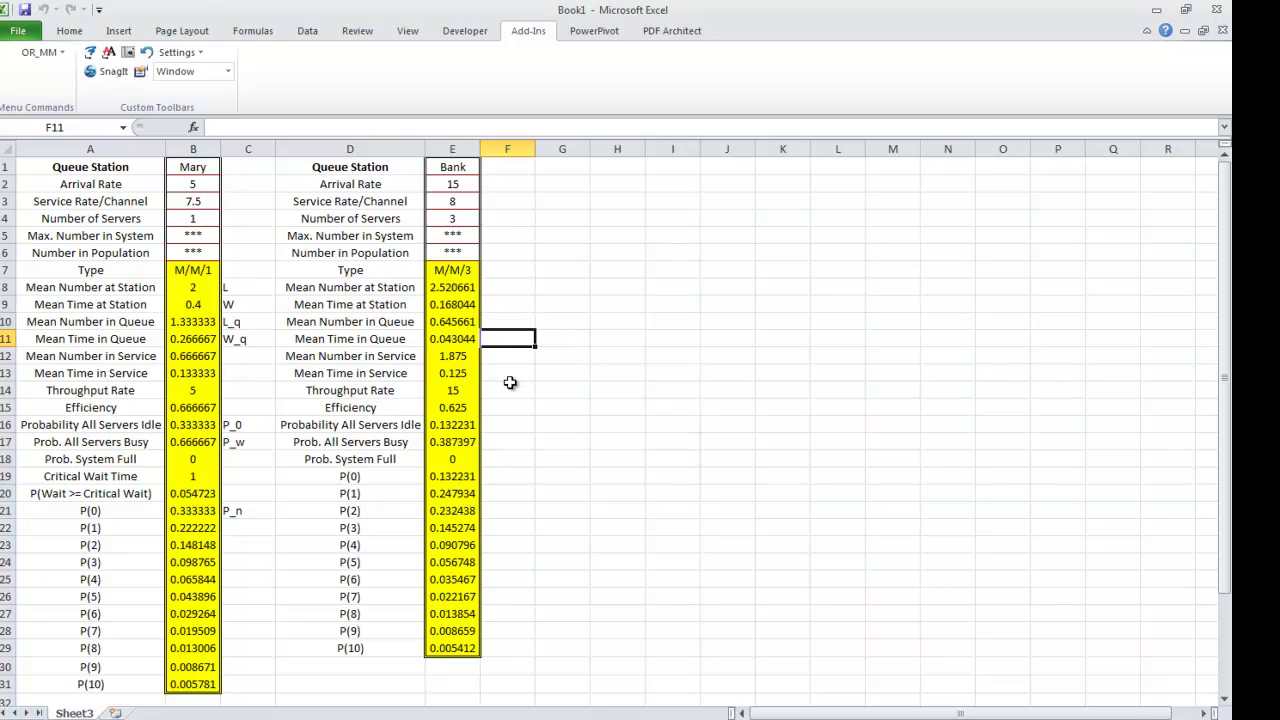
- Set the Bank queue's number of servers in E4 to 4
{"action": "left_click", "coordinate": [456, 219]}
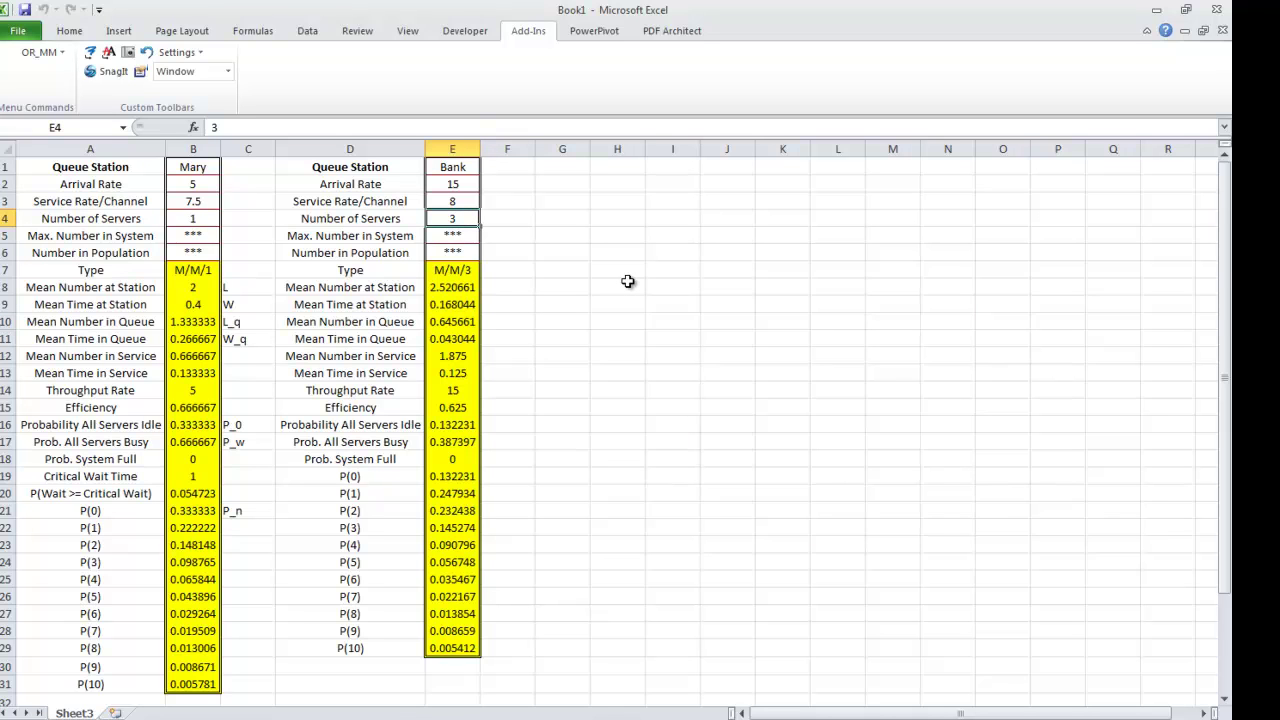
{"action": "type", "text": "4"}
{"action": "key", "text": "Return"}
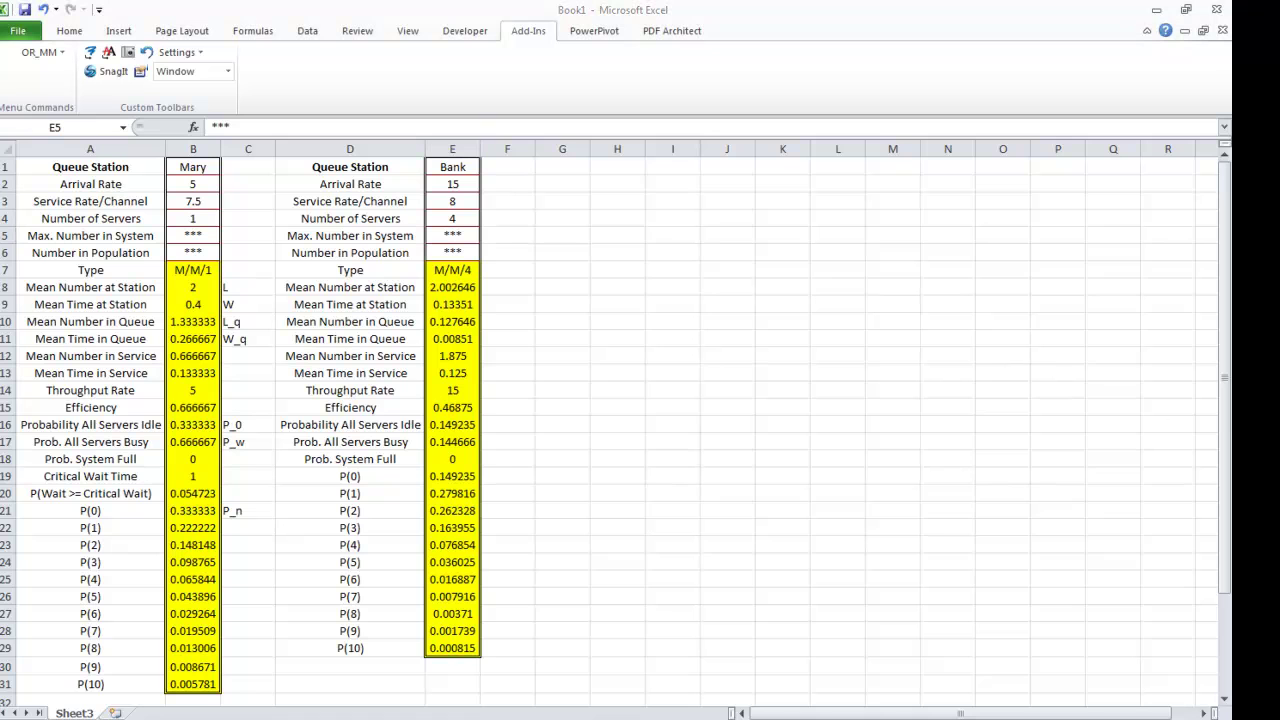
- Restore the Bank queue's number of servers in E4 to 3
{"action": "left_click", "coordinate": [463, 236]}
{"action": "left_click", "coordinate": [456, 216]}
{"action": "type", "text": "3"}
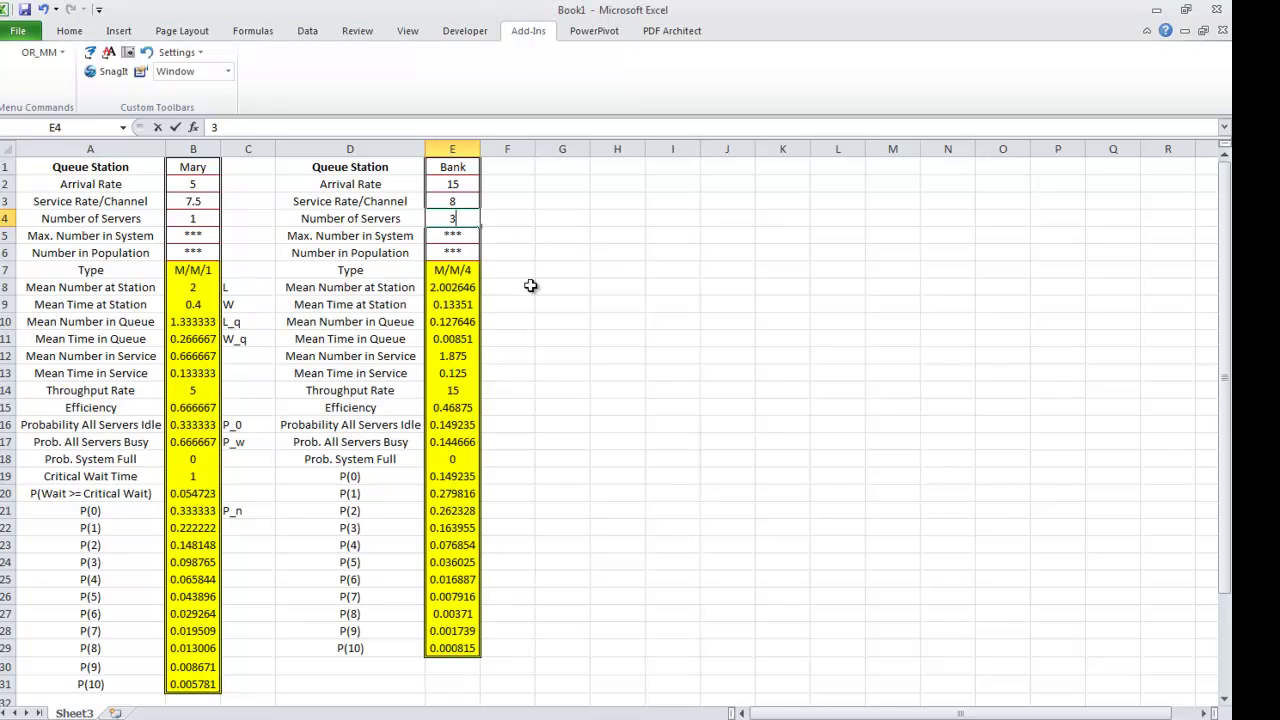
{"action": "key", "text": "Return"}
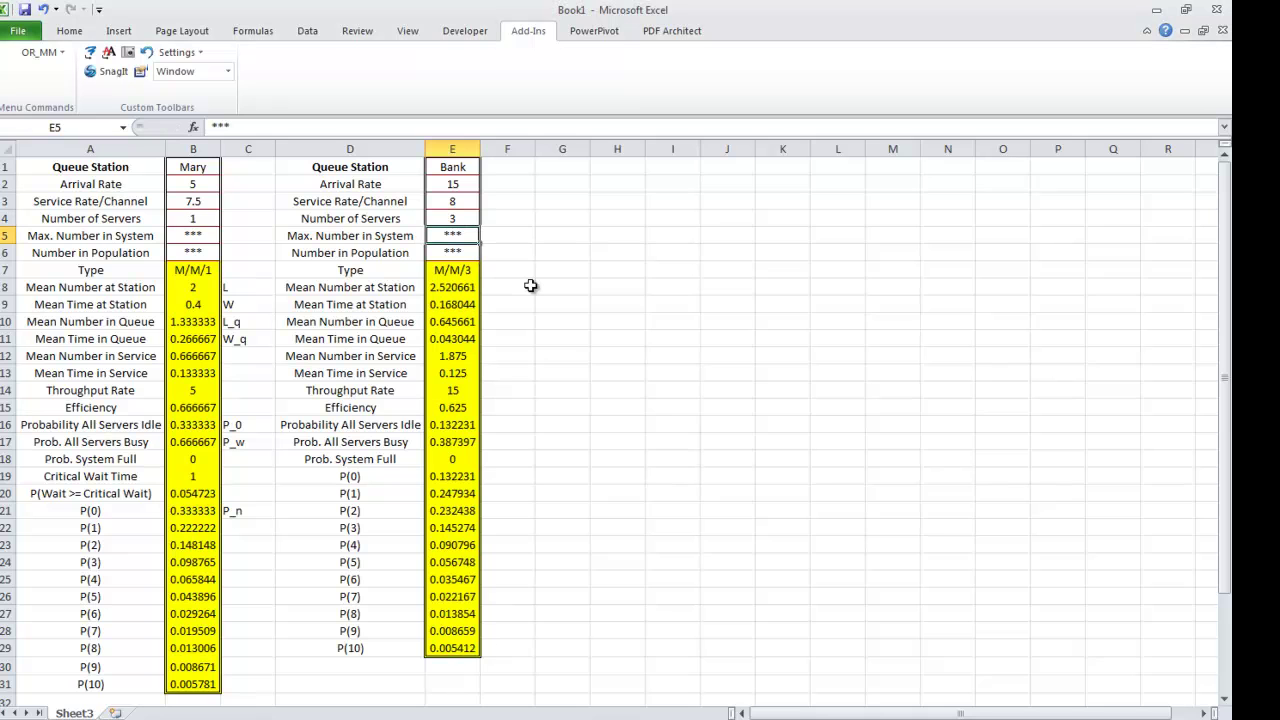
- Start a new non-Markovian queue at cell G1 and name it FoodTruck
{"action": "left_click", "coordinate": [550, 167]}
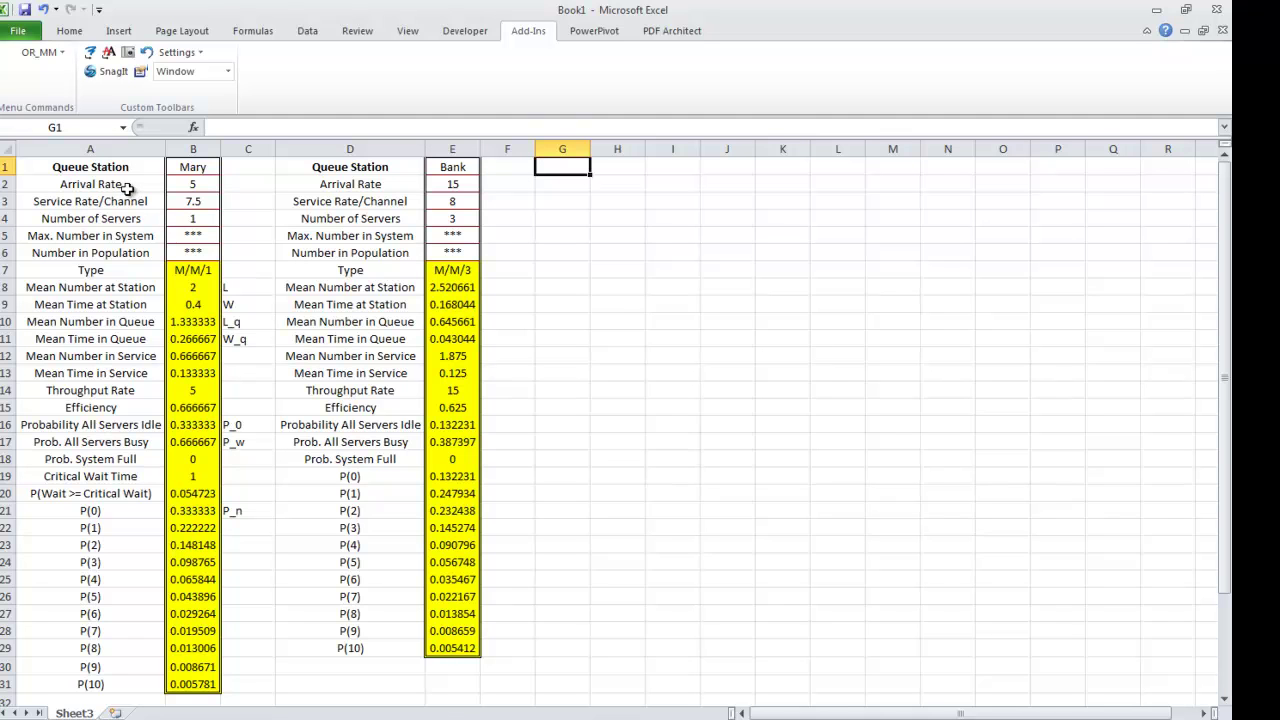
{"action": "left_click", "coordinate": [45, 53]}
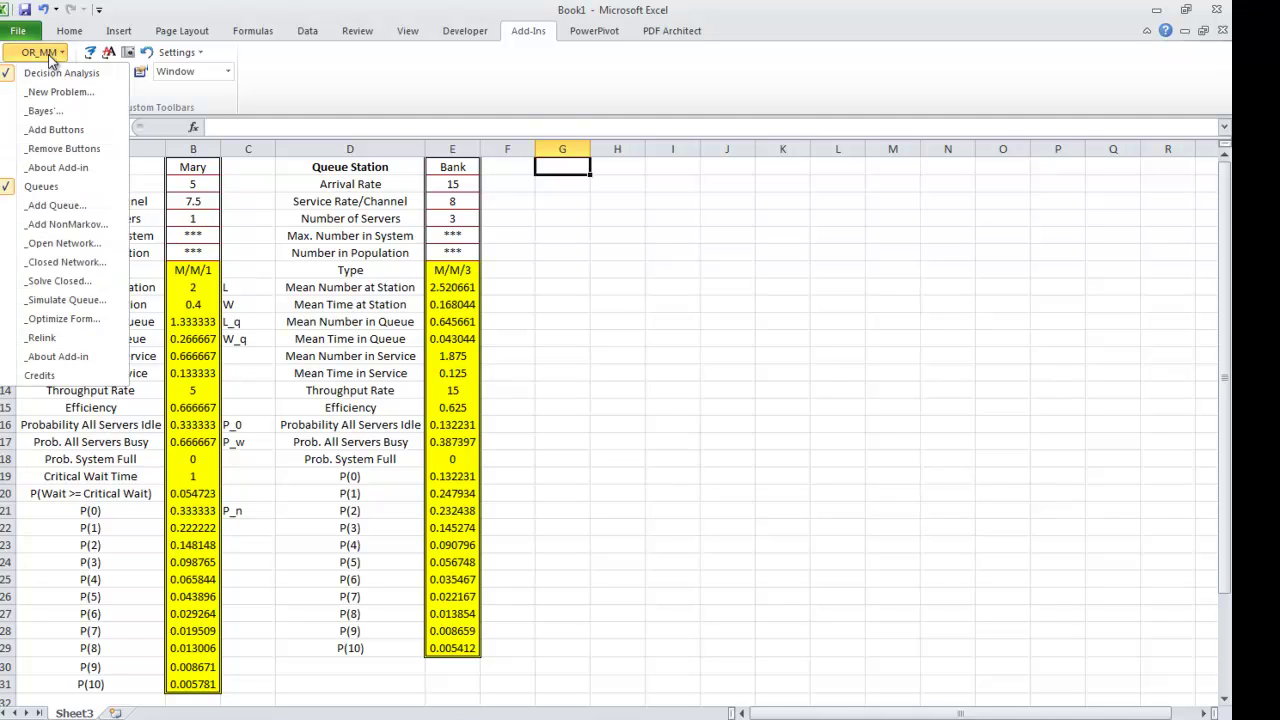
{"action": "left_click", "coordinate": [82, 228]}
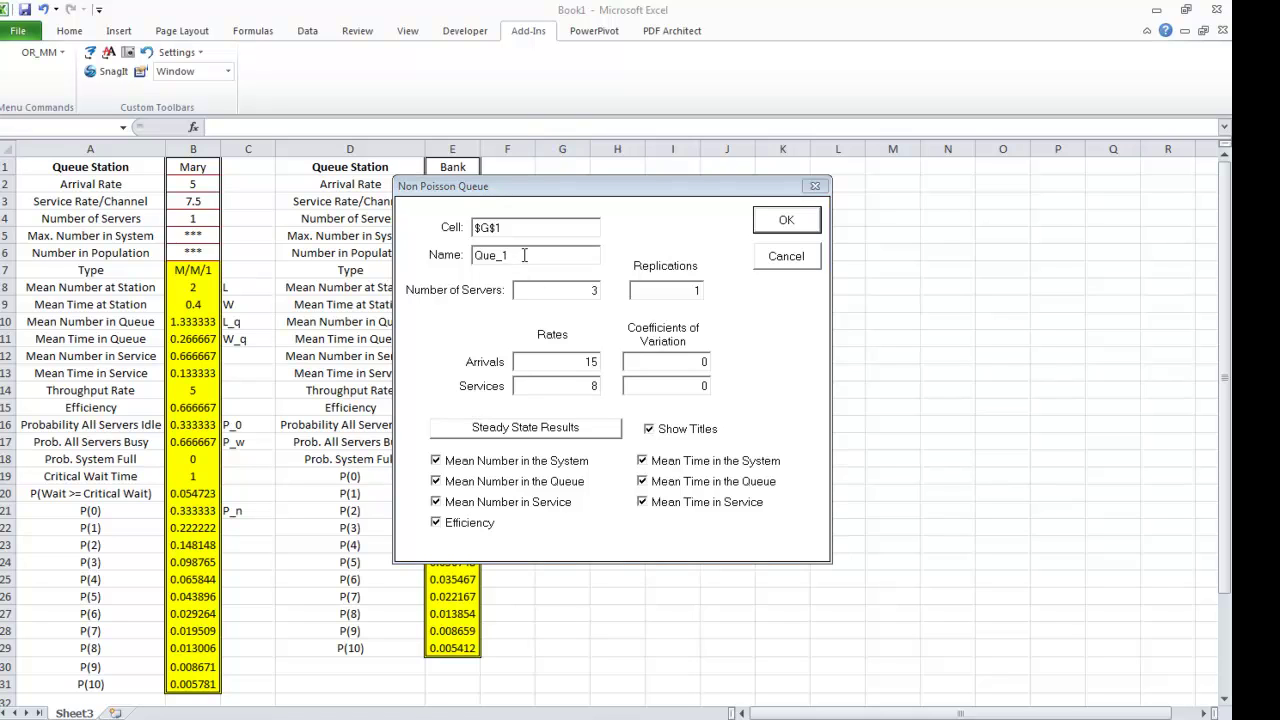
{"action": "left_click", "coordinate": [444, 257]}
{"action": "key", "text": "BackSpace"}
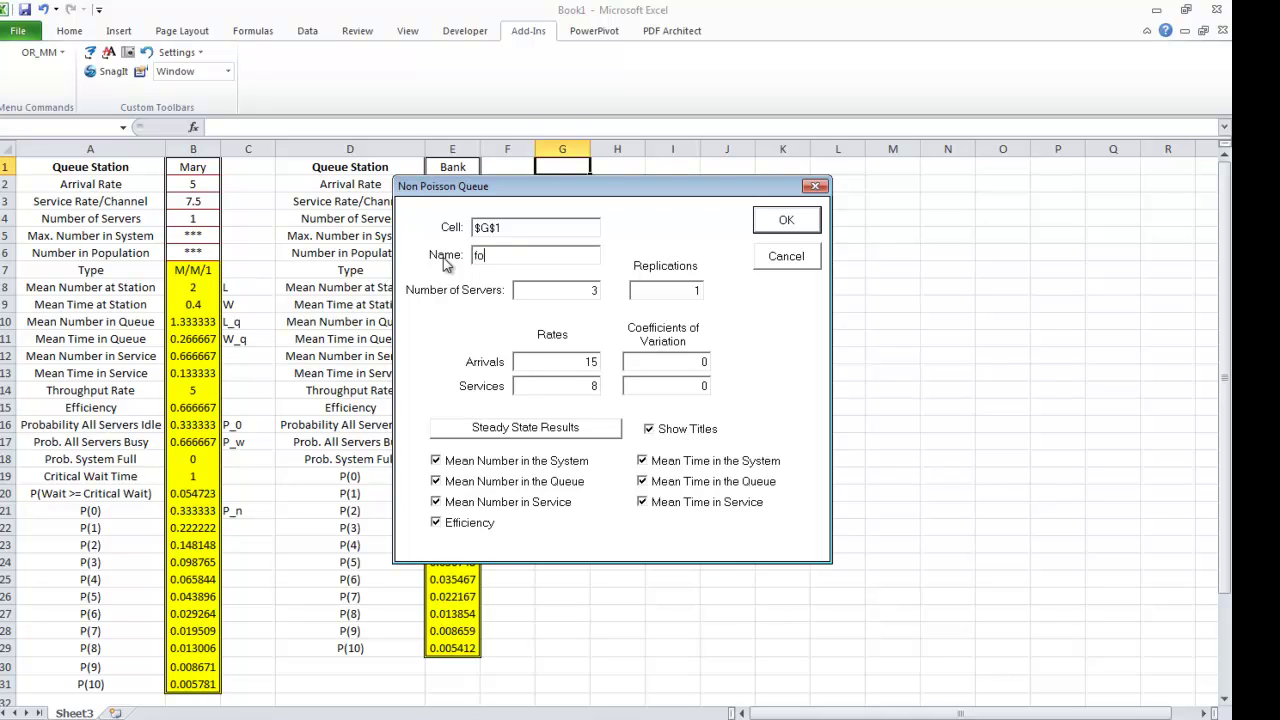
{"action": "type", "text": "FoodTruck"}
- Give the FoodTruck queue 1 server, an arrival rate of 6 and a service rate of 20
{"action": "double_click", "coordinate": [586, 292]}
{"action": "type", "text": "1"}
{"action": "double_click", "coordinate": [569, 364]}
{"action": "type", "text": "6"}
{"action": "double_click", "coordinate": [569, 390]}
{"action": "left_click", "coordinate": [566, 420]}
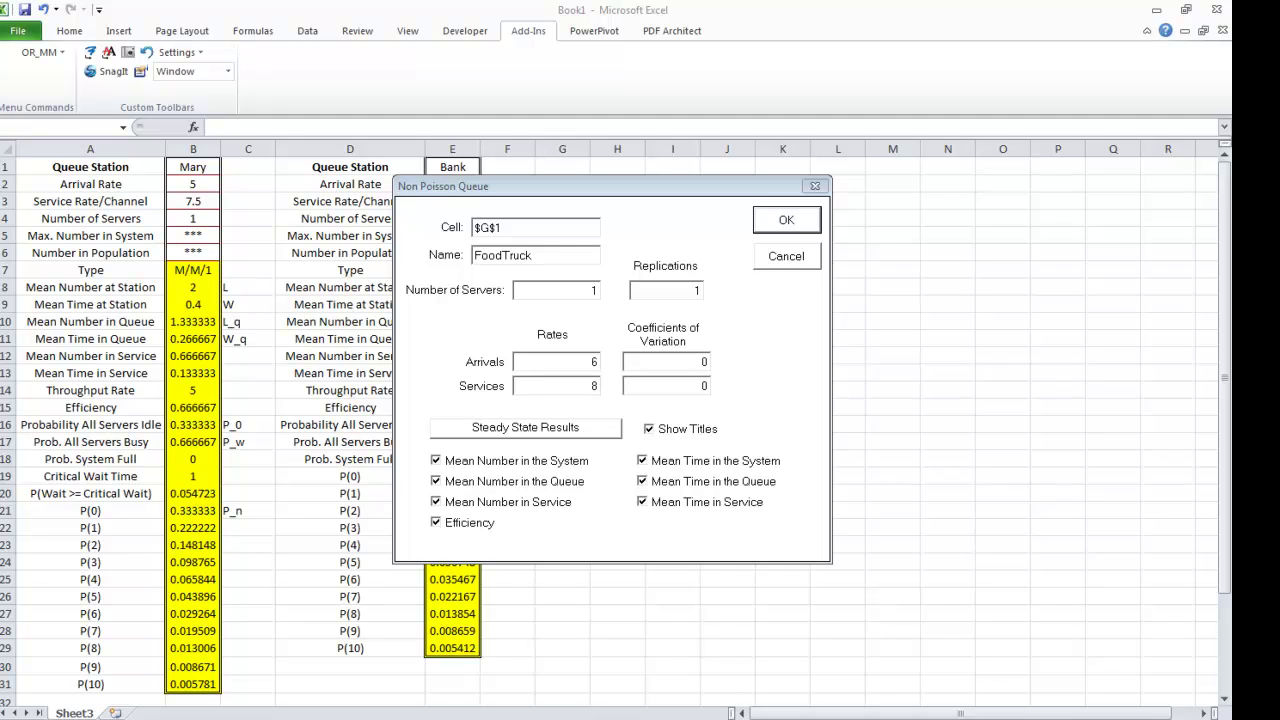
{"action": "left_click_drag", "start_coordinate": [564, 386], "coordinate": [597, 392]}
{"action": "type", "text": "20"}
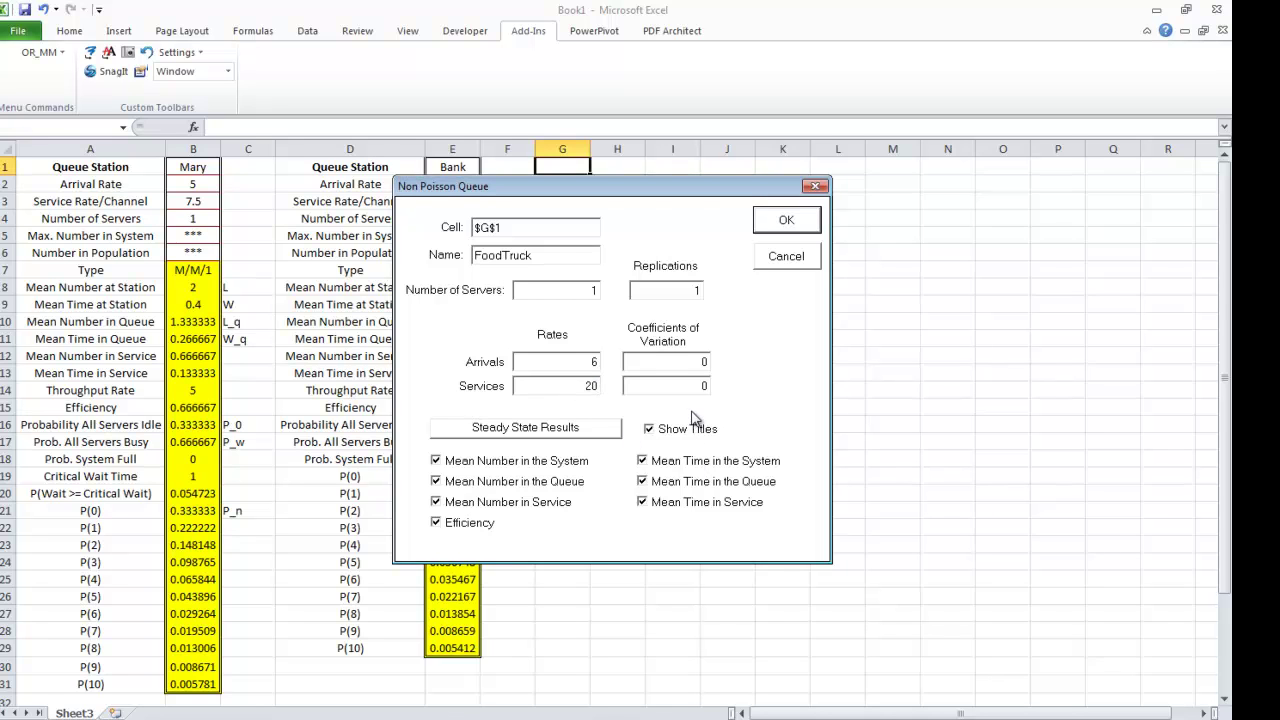
- Set the coefficients of variation to 1 for arrivals and 1.9 for services, and create the FoodTruck queue
{"action": "double_click", "coordinate": [681, 364]}
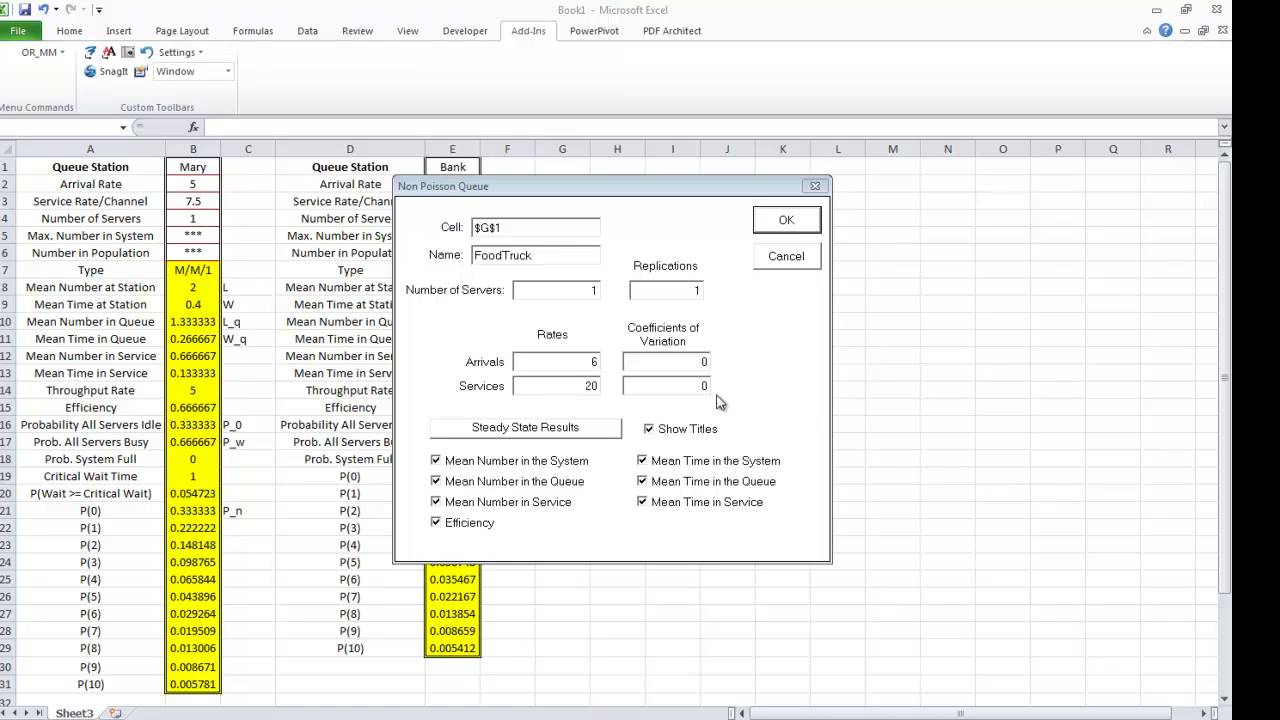
{"action": "left_click", "coordinate": [700, 362]}
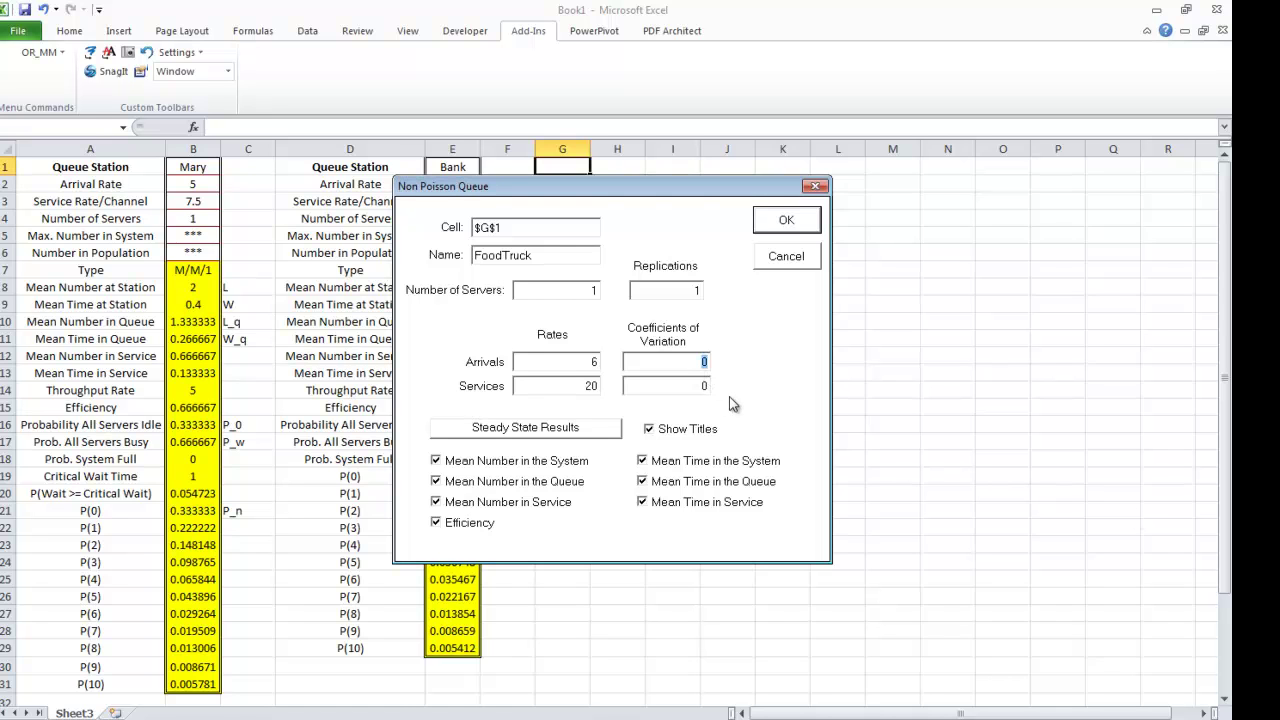
{"action": "type", "text": "1"}
{"action": "key", "text": "Tab"}
{"action": "key", "text": "BackSpace"}
{"action": "key", "text": "alt+Tab"}
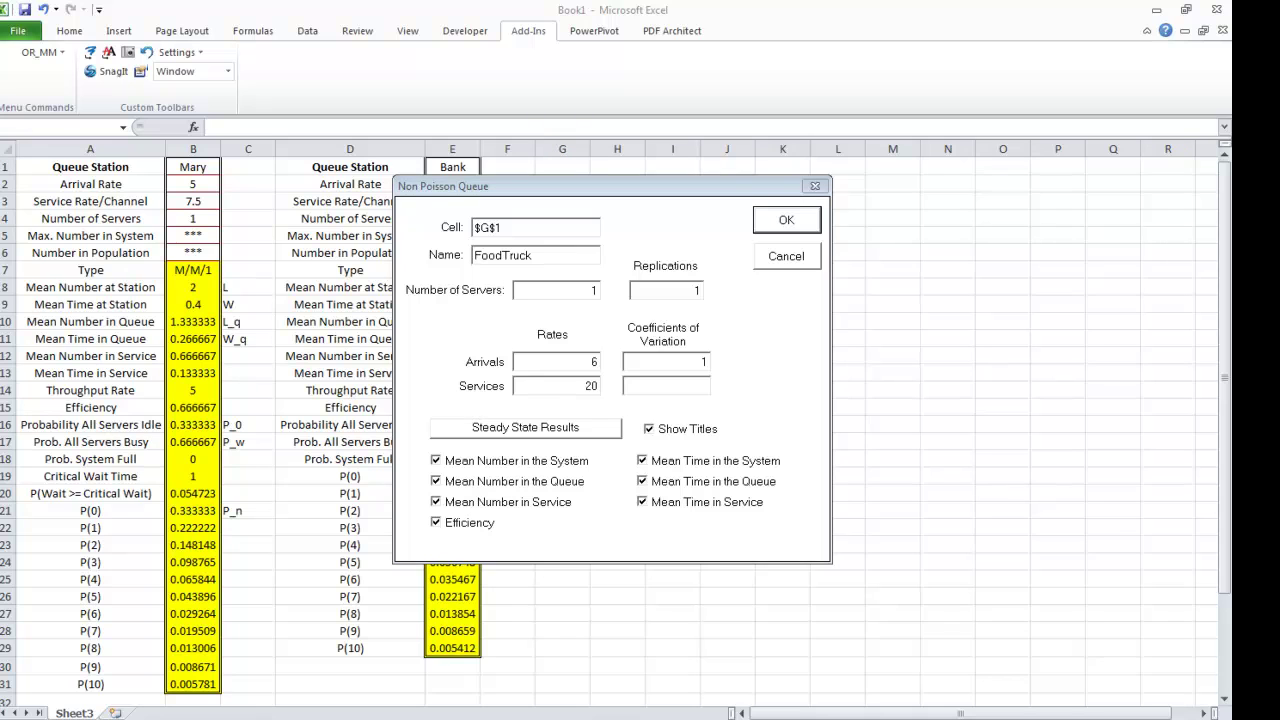
{"action": "left_click", "coordinate": [692, 394]}
{"action": "type", "text": "1.9"}
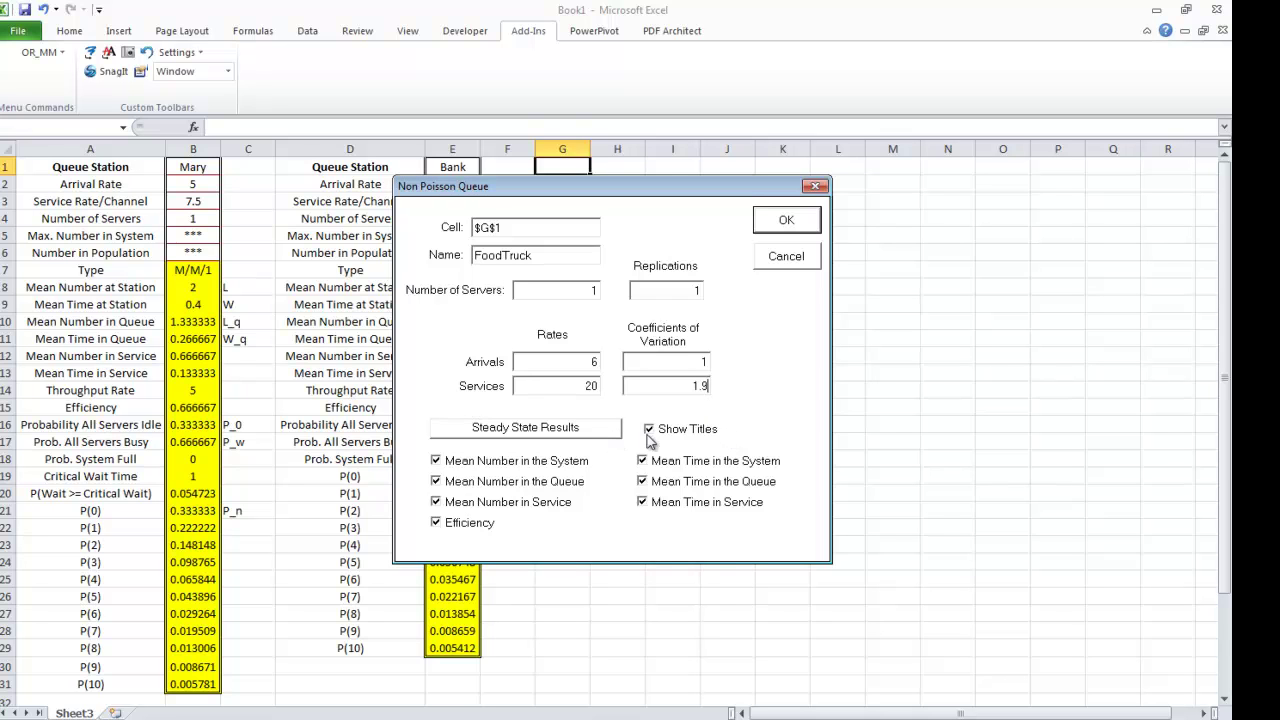
{"action": "left_click", "coordinate": [785, 222]}
{"action": "left_click", "coordinate": [785, 222]}
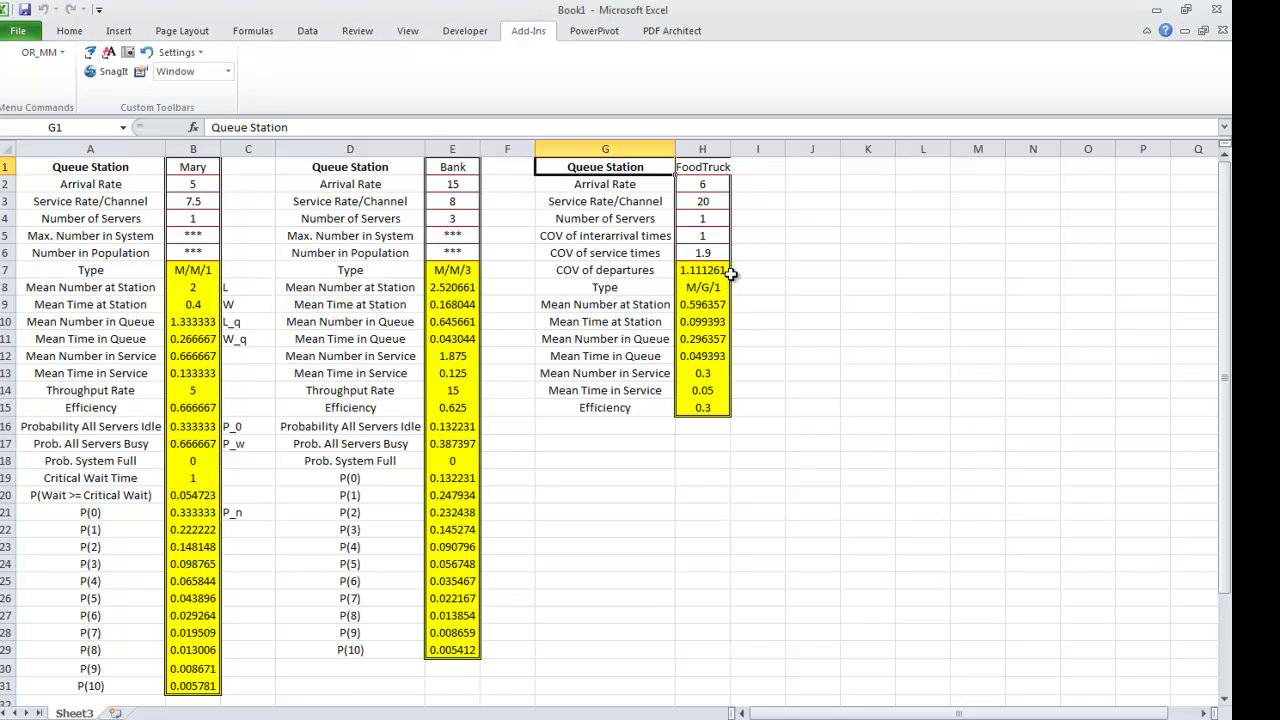
- Examine the FoodTruck queue's type and mean number and time results against its coefficients of variation for interarrival and service times
{"action": "left_click", "coordinate": [715, 289]}
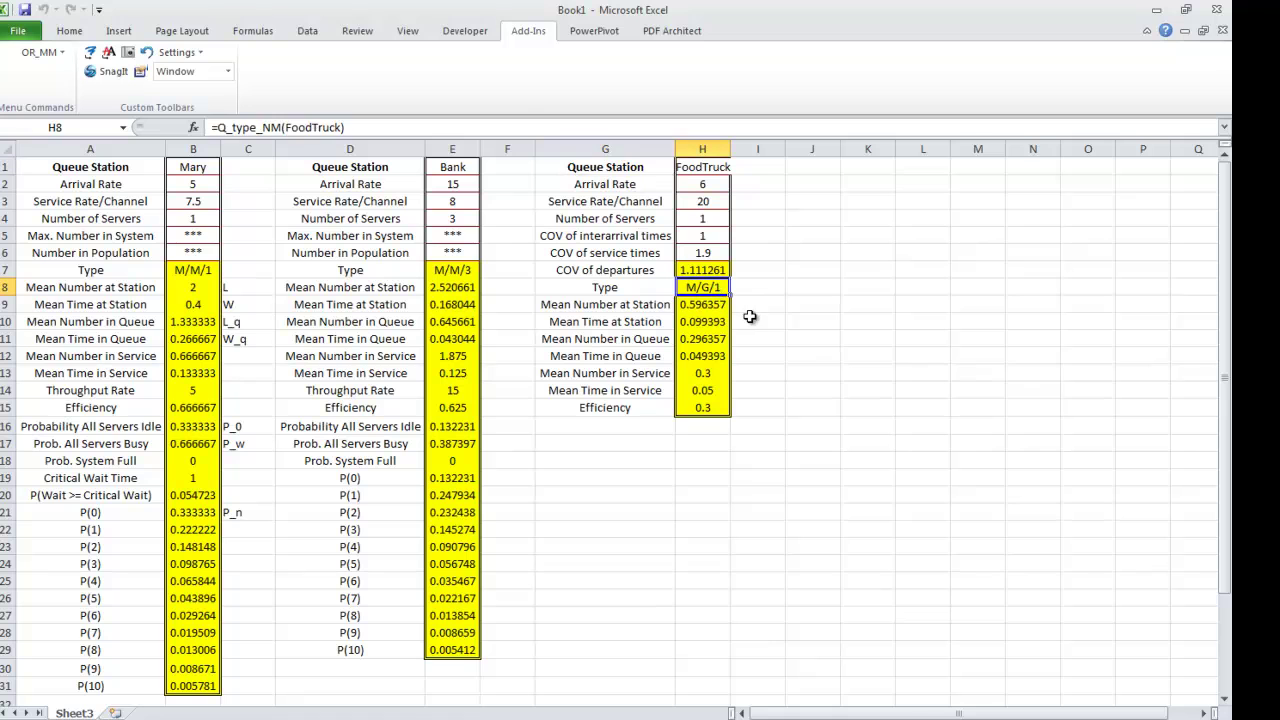
{"action": "key", "text": "Down"}
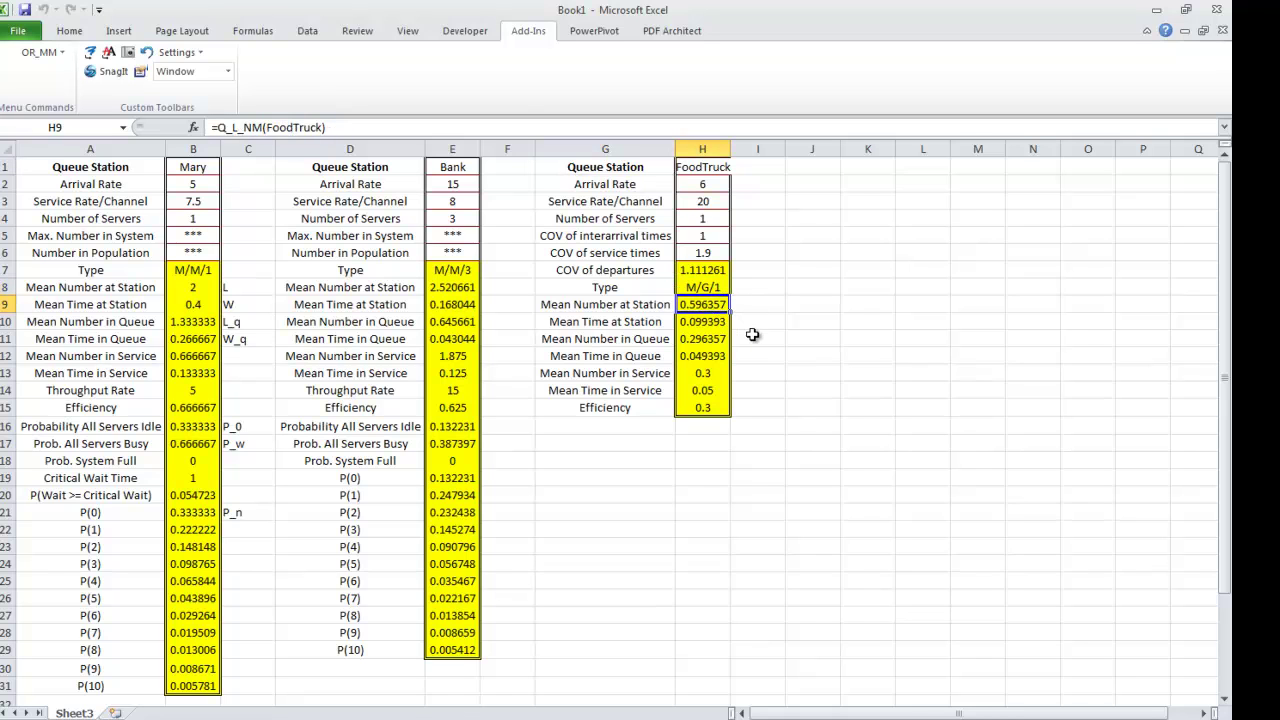
{"action": "left_click", "coordinate": [700, 321]}
{"action": "left_click", "coordinate": [712, 340]}
{"action": "left_click", "coordinate": [714, 358]}
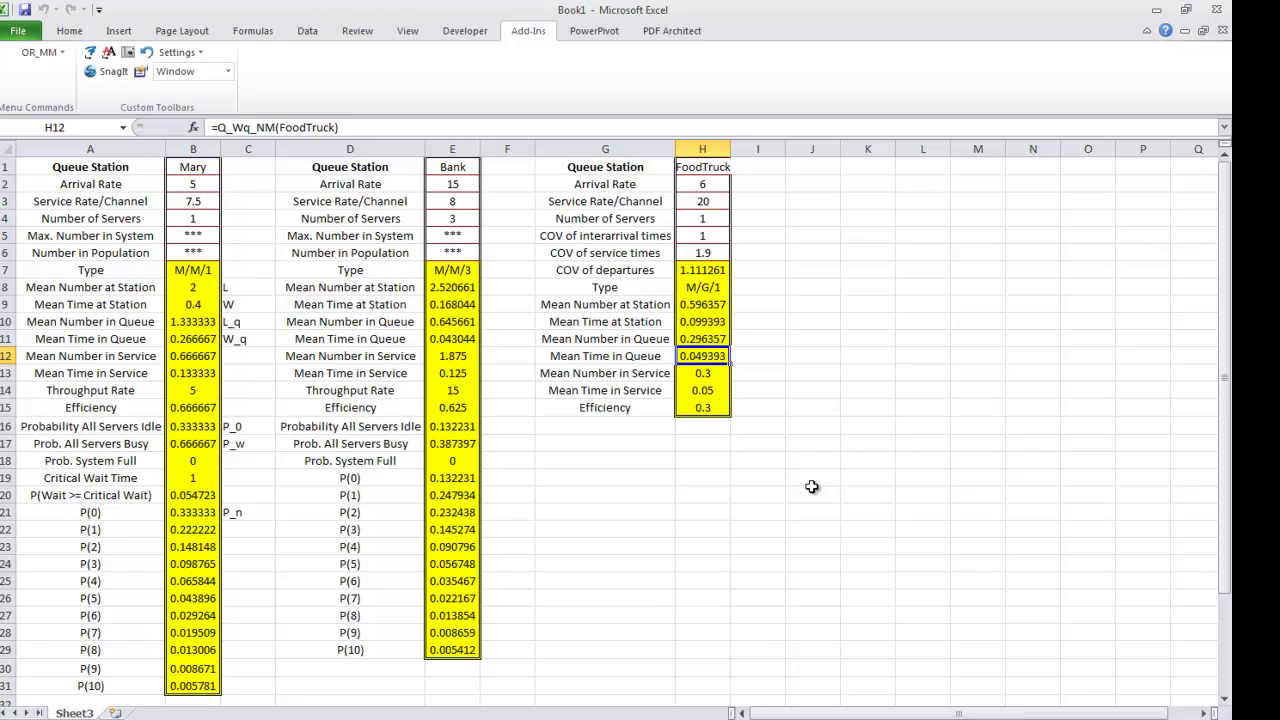
{"action": "left_click", "coordinate": [705, 254]}
{"action": "left_click", "coordinate": [705, 237]}
{"action": "left_click", "coordinate": [718, 254]}
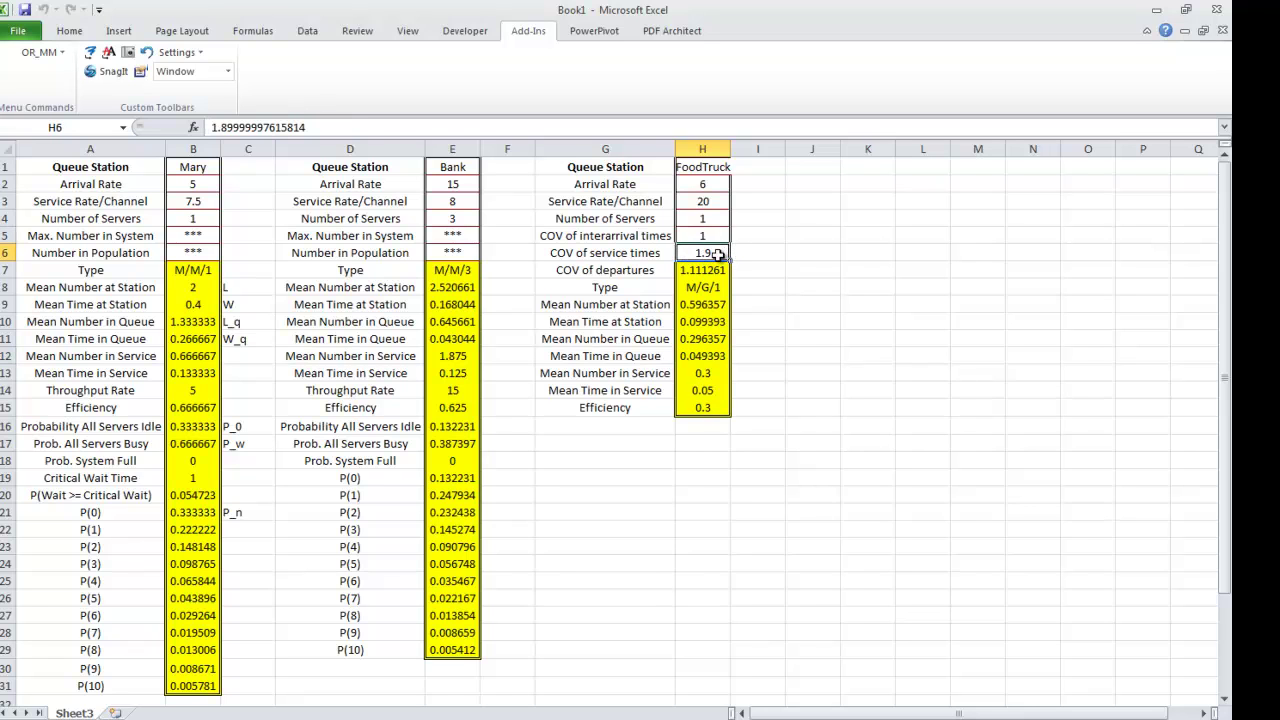
{"action": "left_click", "coordinate": [708, 237]}
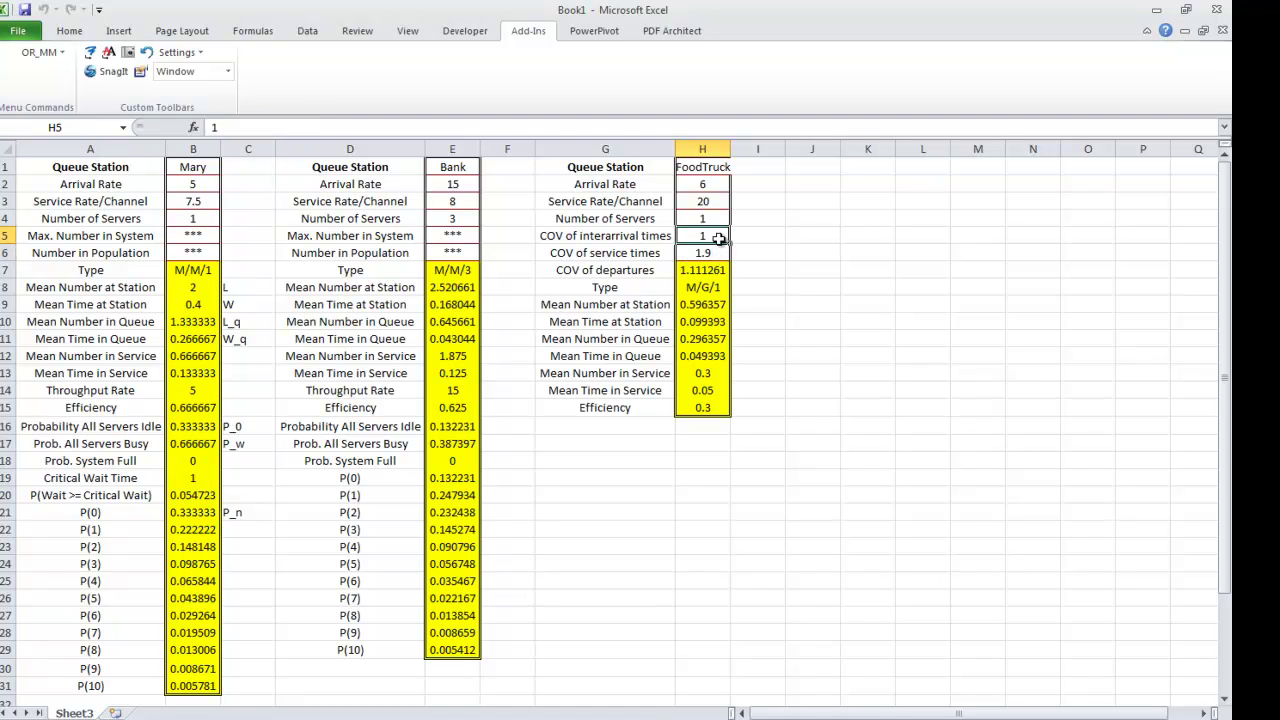
{"action": "left_click", "coordinate": [715, 252]}
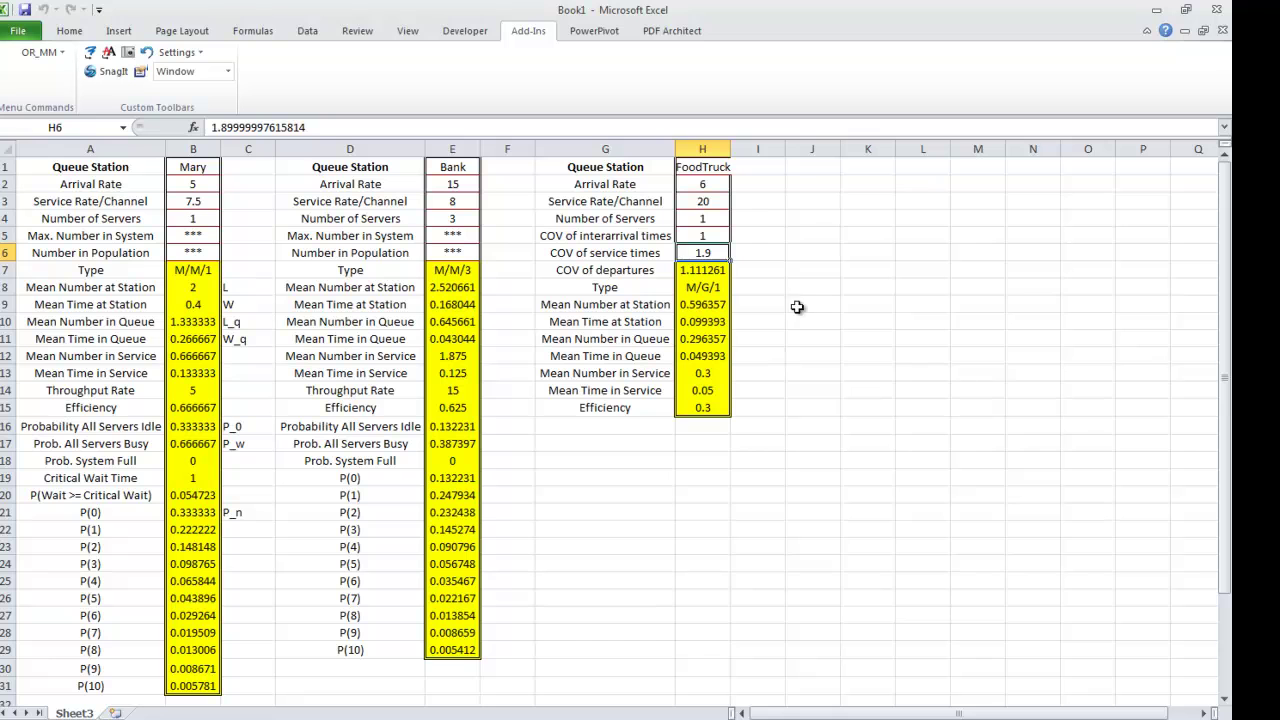
- Start a new standard queue at cell J1 and enter the server's first name as the queue name
{"action": "left_click", "coordinate": [795, 170]}
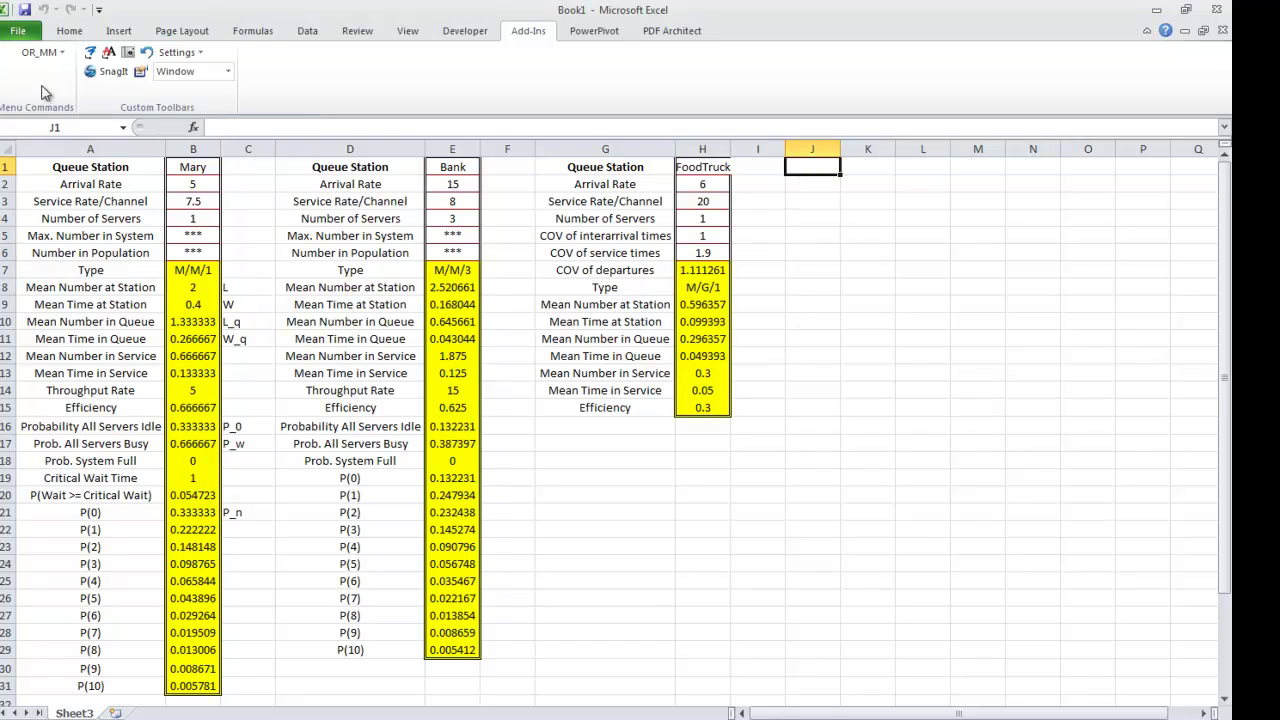
{"action": "left_click", "coordinate": [40, 54]}
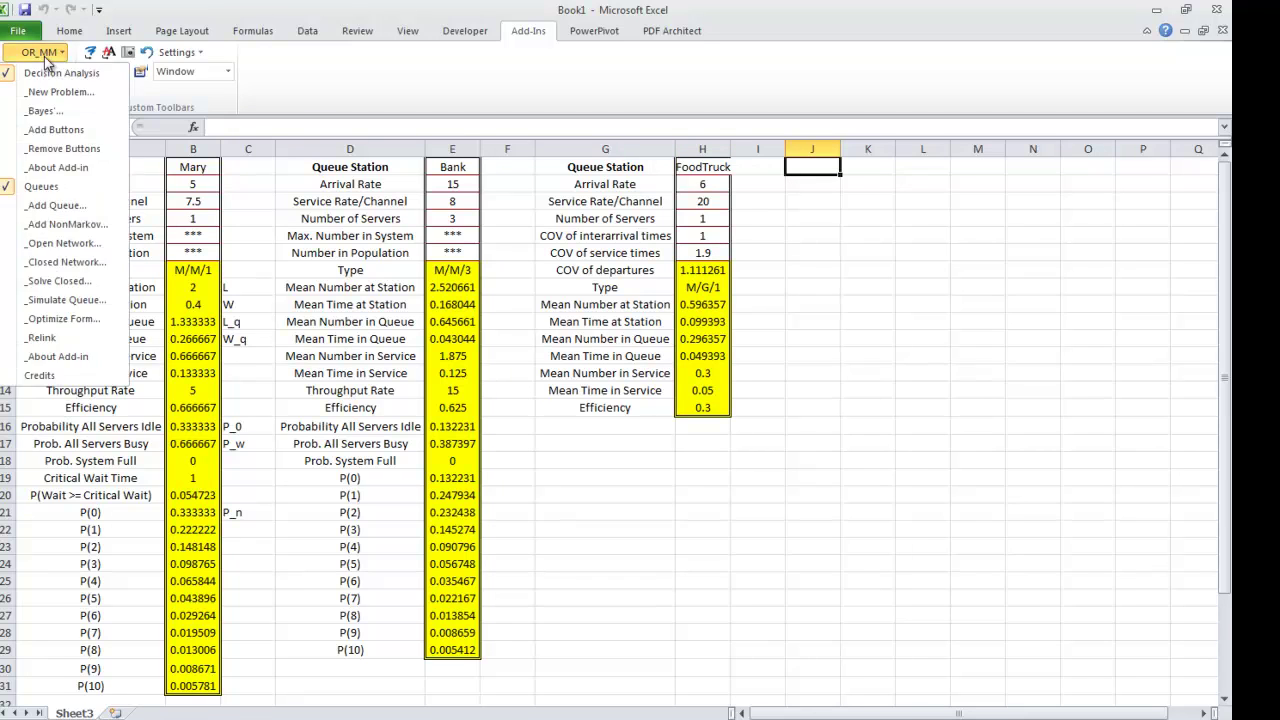
{"action": "left_click", "coordinate": [57, 206]}
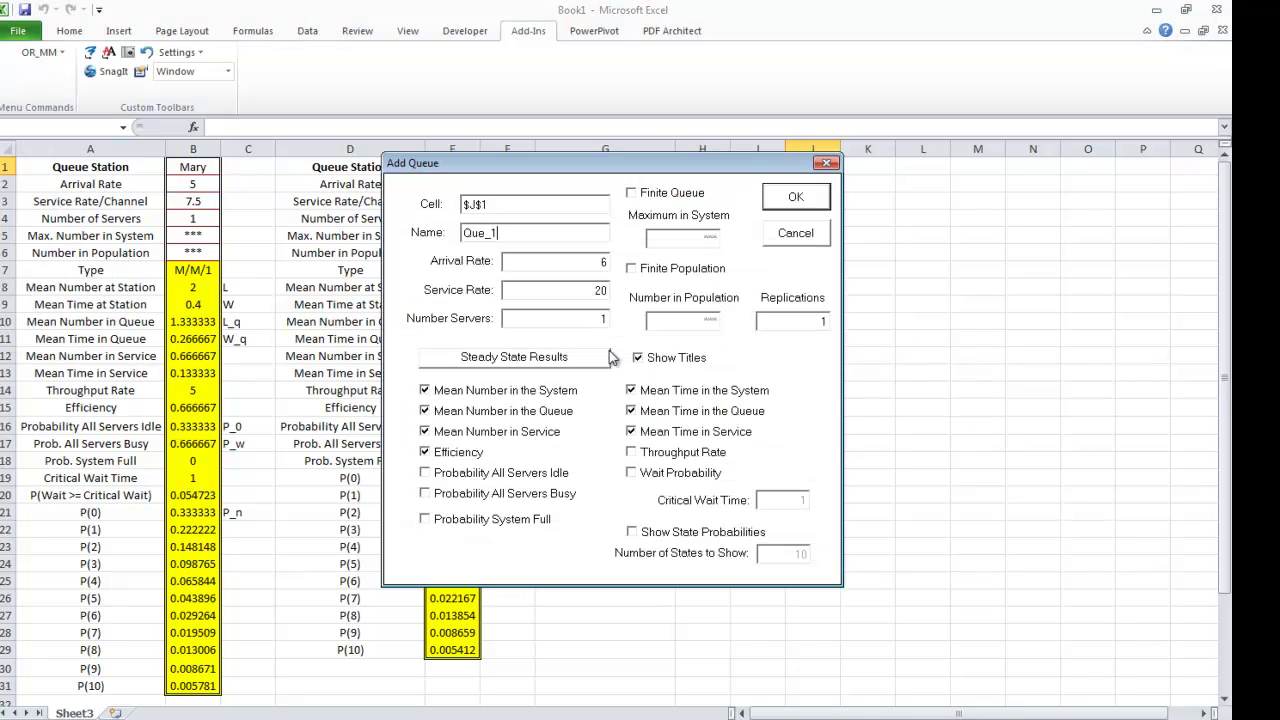
{"action": "left_click_drag", "start_coordinate": [528, 234], "coordinate": [433, 232]}
{"action": "type", "text": "Holly"}
- Give the queue an arrival rate of 10 and a service rate of 20, and make it finite with a maximum of 3 in the system
{"action": "key", "text": "Tab"}
{"action": "type", "text": "10"}
{"action": "key", "text": "Tab"}
{"action": "type", "text": "20"}
{"action": "key", "text": "Tab"}
{"action": "left_click", "coordinate": [634, 195]}
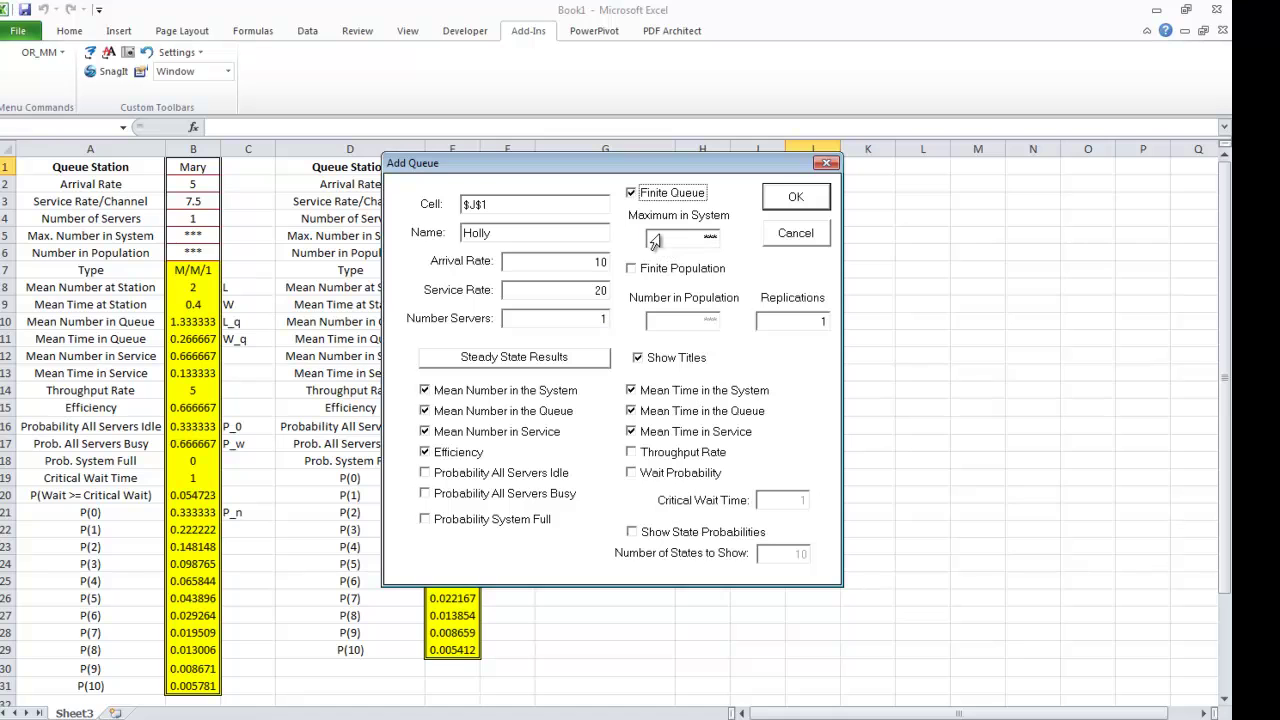
{"action": "left_click", "coordinate": [692, 242]}
{"action": "type", "text": "3"}
- Include the all-servers-idle, all-servers-busy, system-full and state probabilities plus throughput rate in the results, and create the finite queue
{"action": "left_click", "coordinate": [430, 477]}
{"action": "left_click", "coordinate": [428, 494]}
{"action": "left_click", "coordinate": [430, 520]}
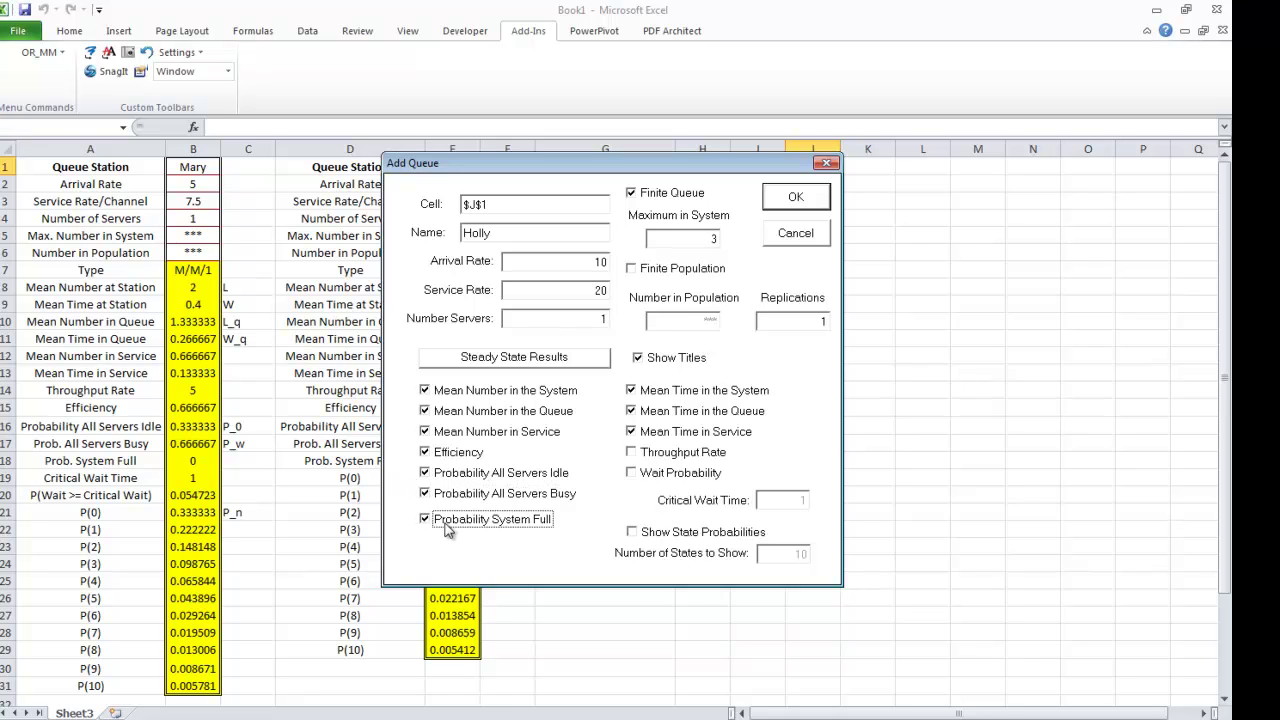
{"action": "left_click", "coordinate": [631, 452]}
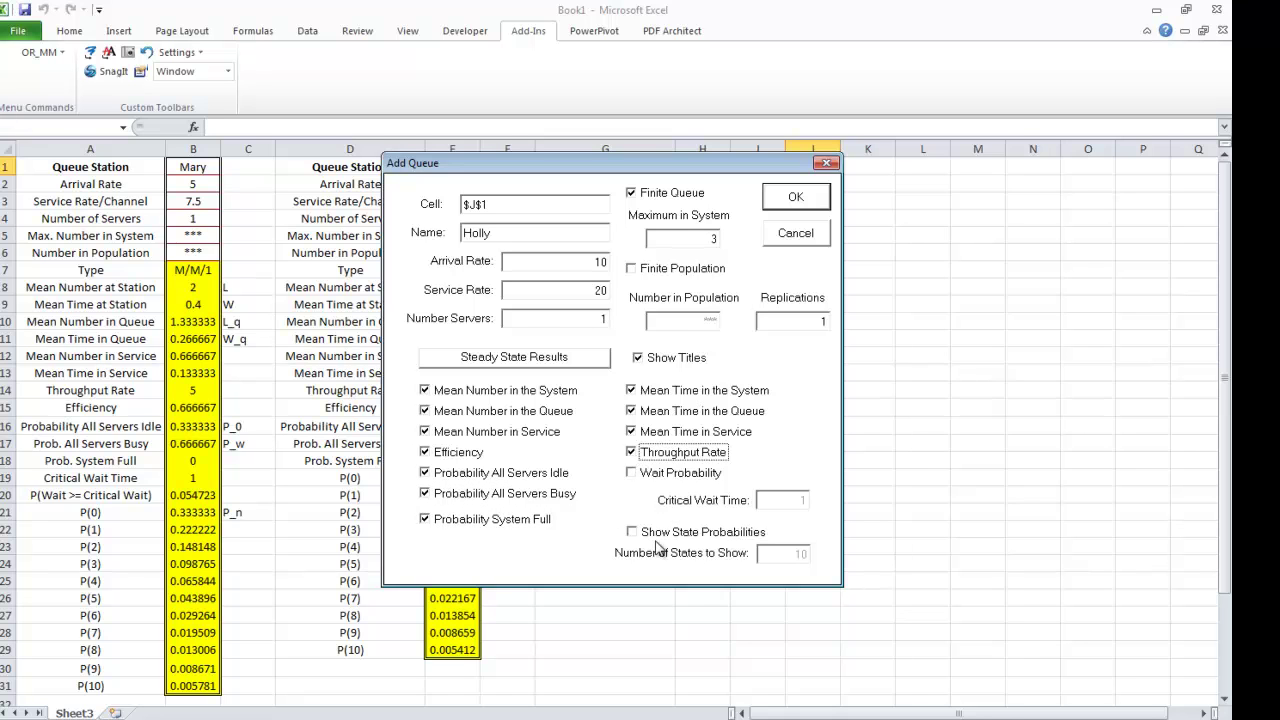
{"action": "left_click", "coordinate": [633, 533]}
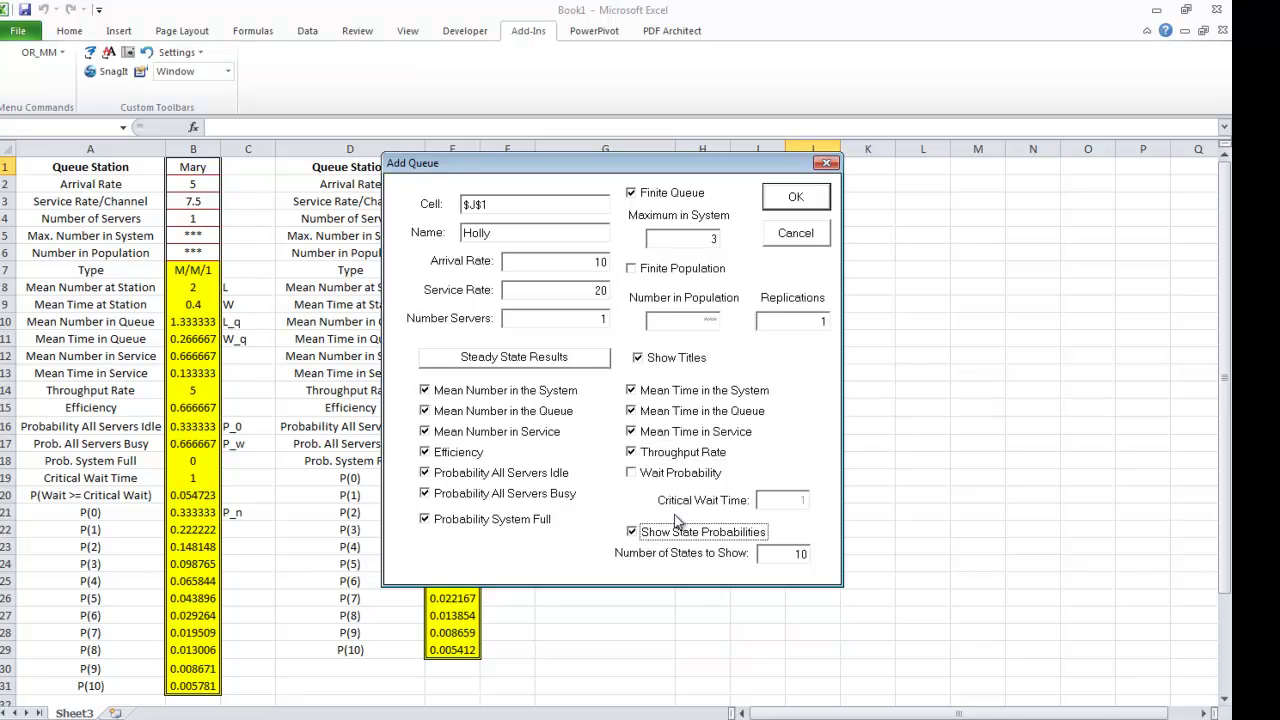
{"action": "left_click", "coordinate": [782, 202]}
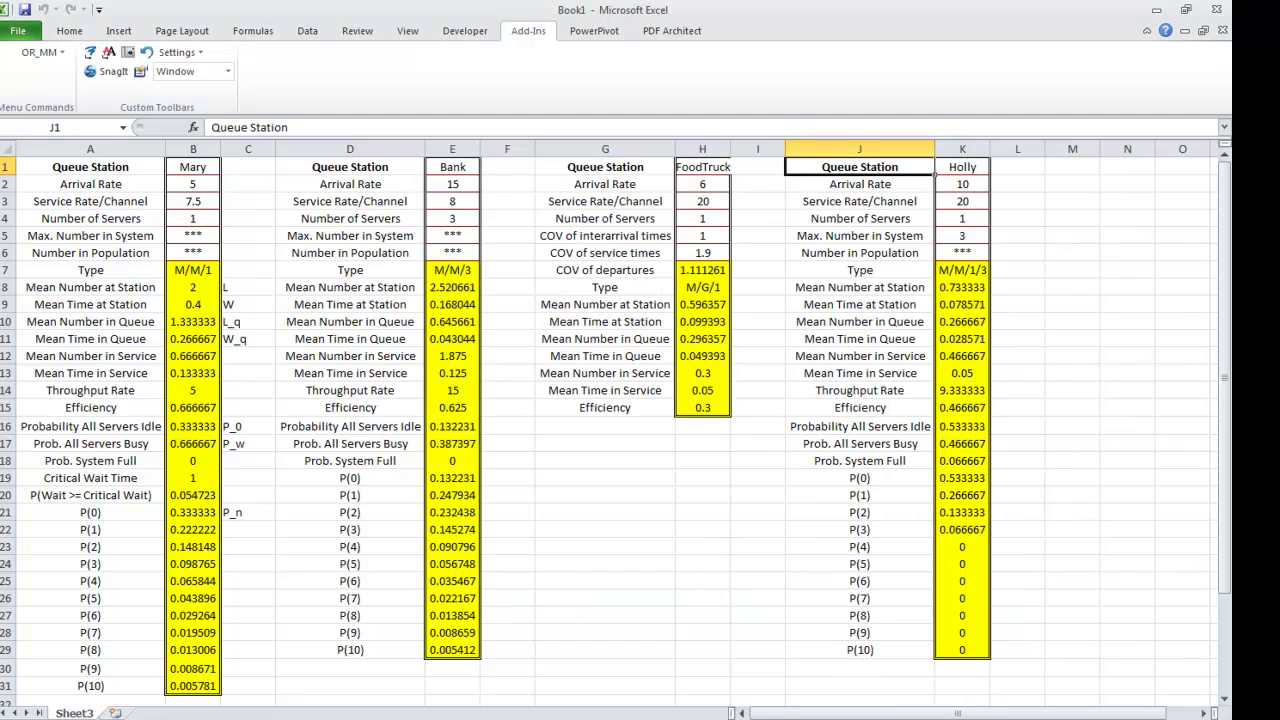
- Examine the finite queue's mean number and time results in column K and its P(3) state probability
{"action": "left_click", "coordinate": [968, 289]}
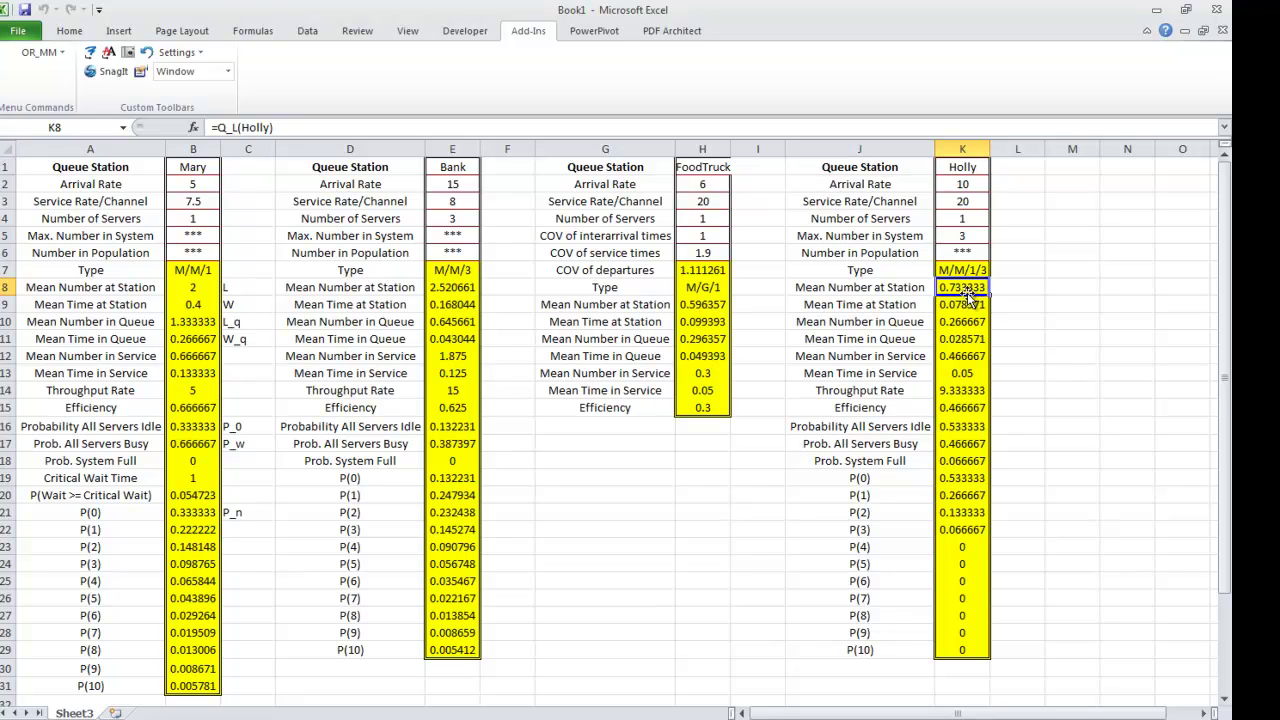
{"action": "left_click", "coordinate": [997, 288]}
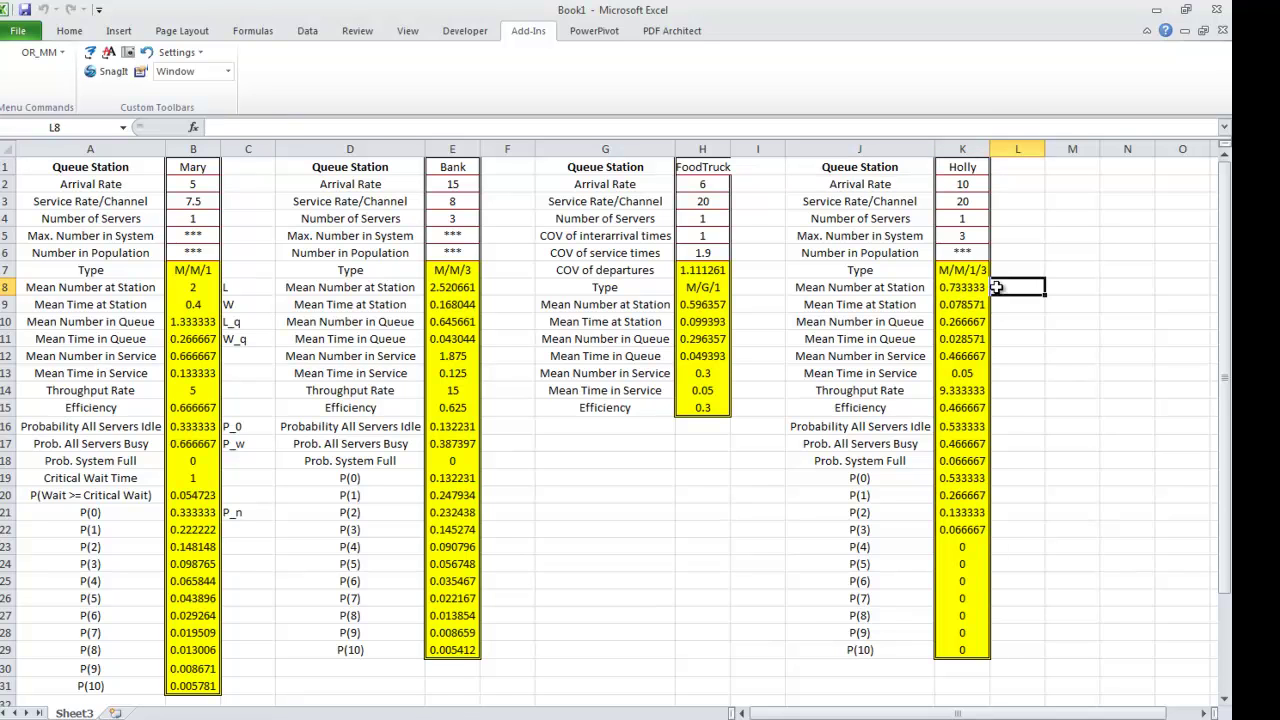
{"action": "left_click", "coordinate": [948, 305]}
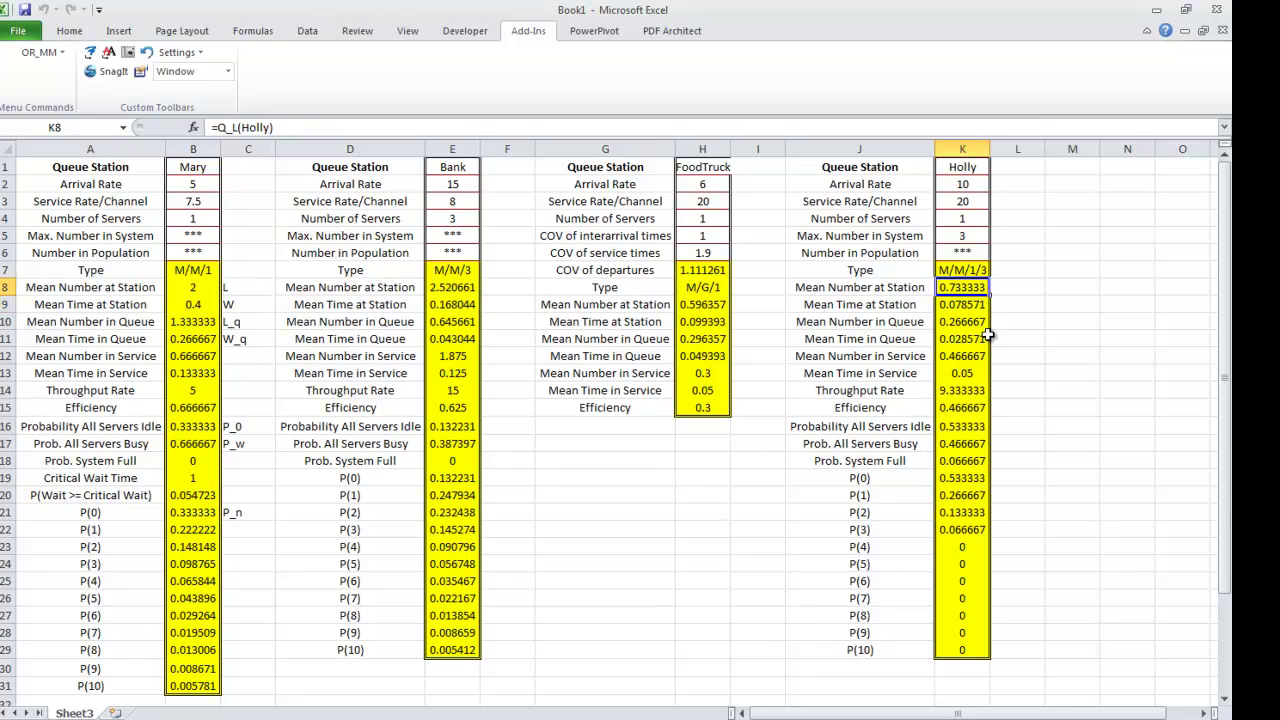
{"action": "left_click", "coordinate": [956, 326]}
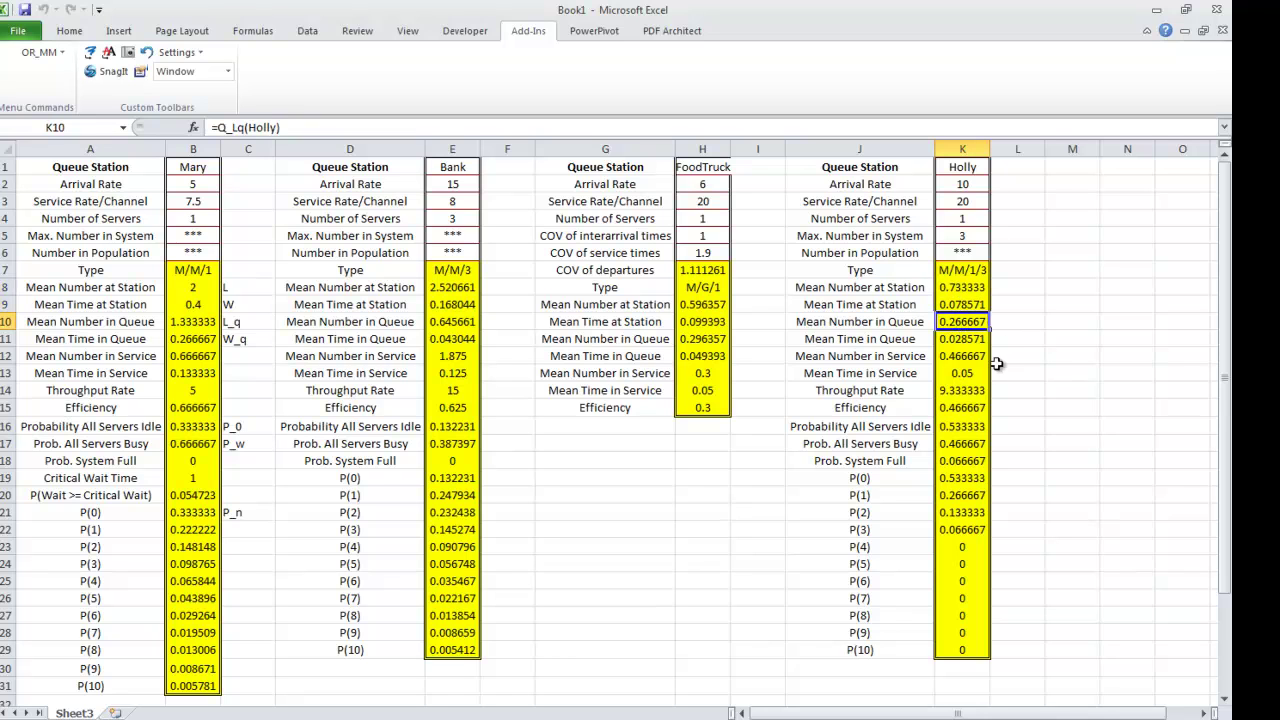
{"action": "left_click", "coordinate": [961, 341]}
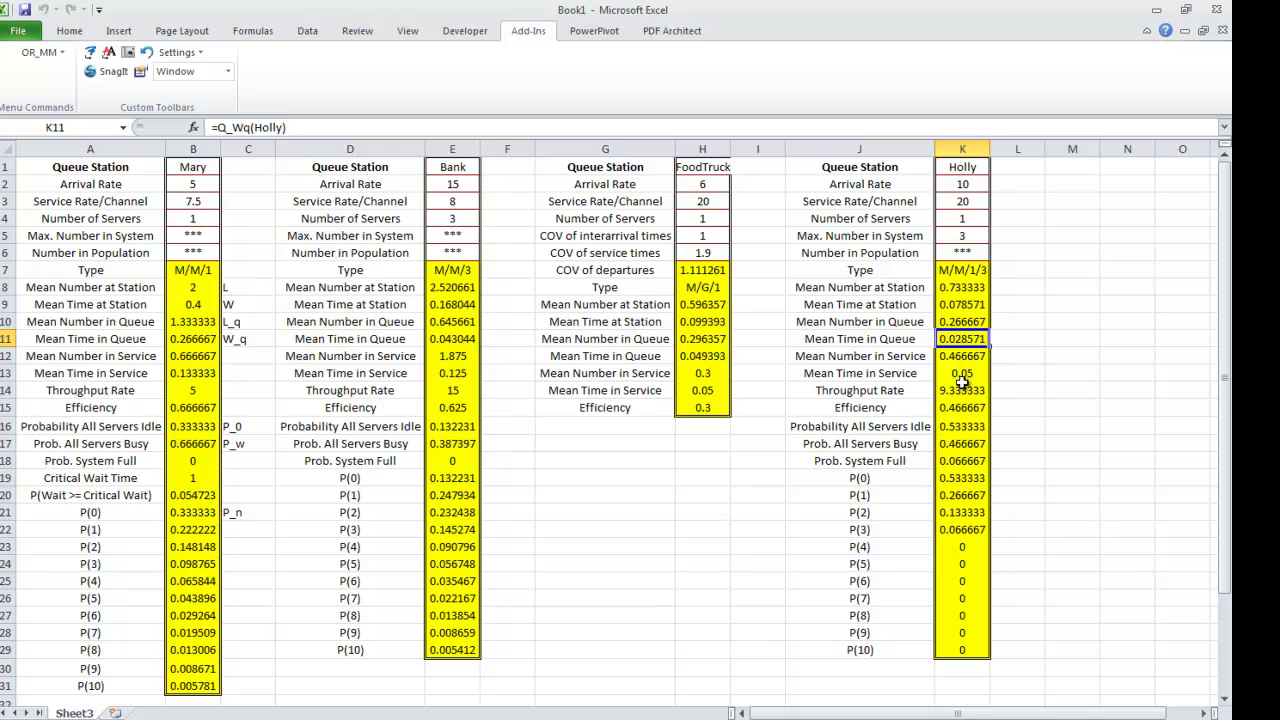
{"action": "left_click", "coordinate": [961, 529]}
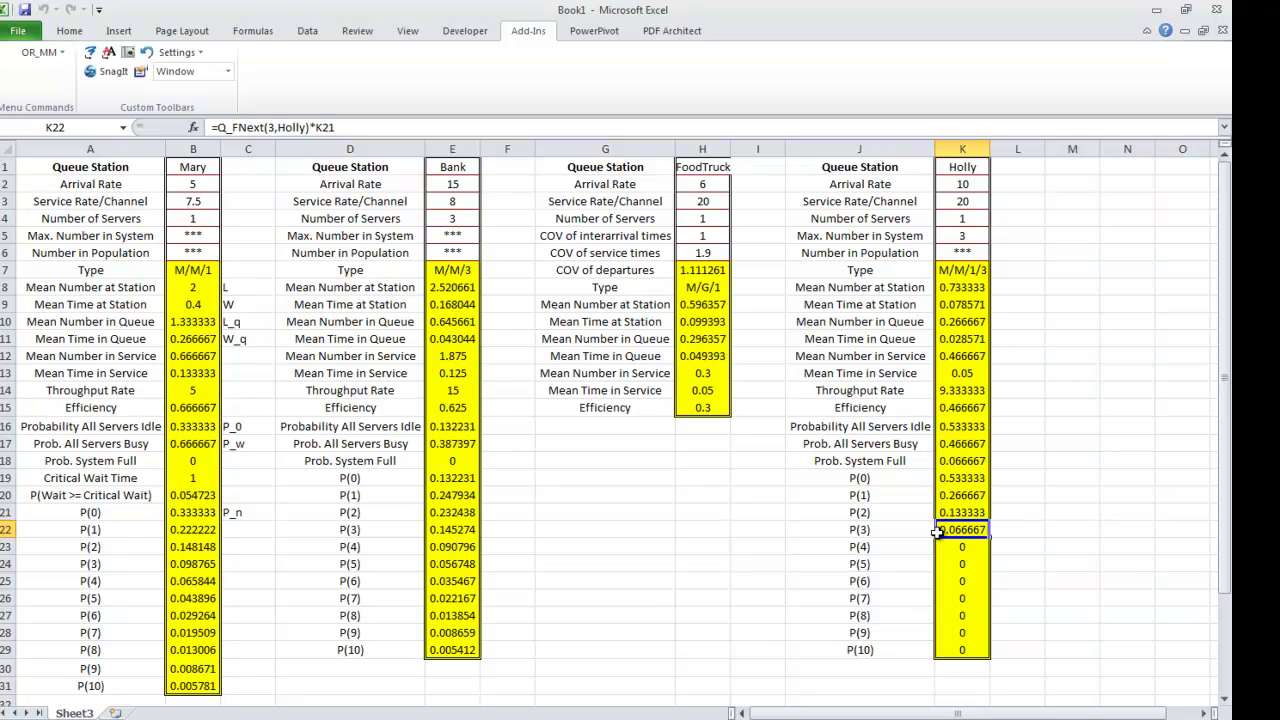
- Set the finite queue's maximum number in system in K5 to 4, to 5 and finally to 6
{"action": "left_click", "coordinate": [968, 235]}
{"action": "type", "text": "4"}
{"action": "key", "text": "Return"}
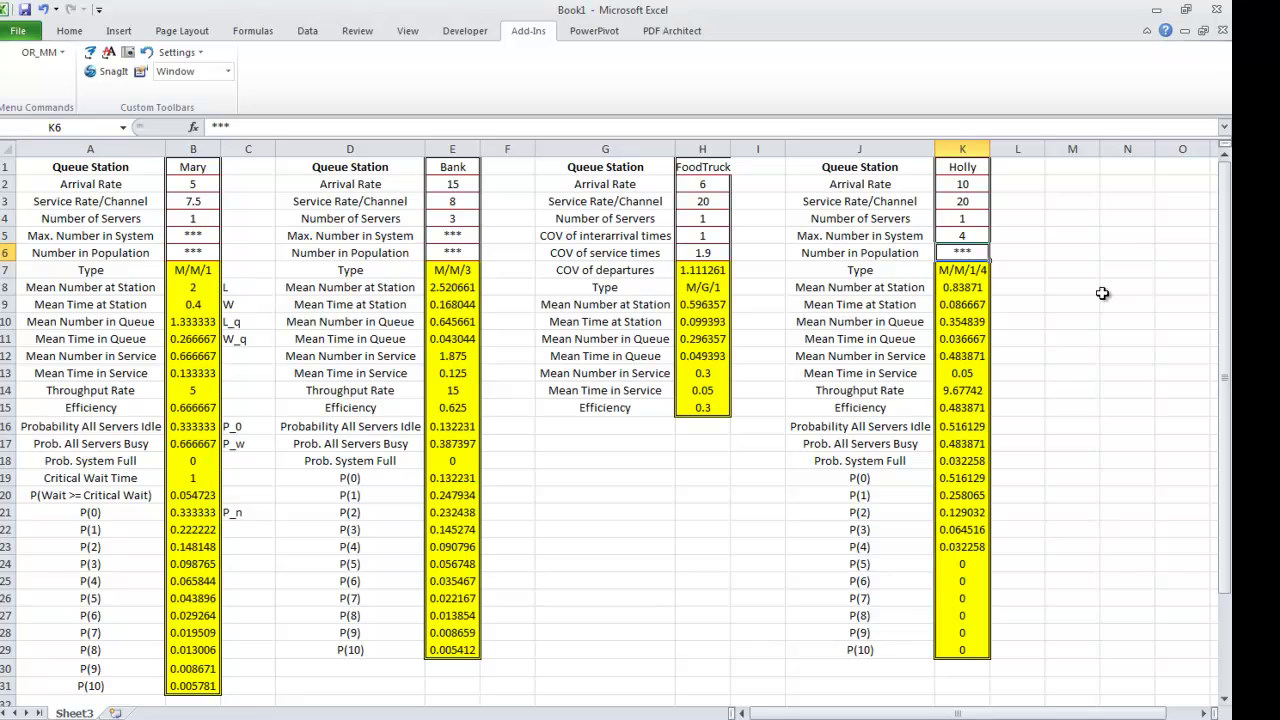
{"action": "key", "text": "Up"}
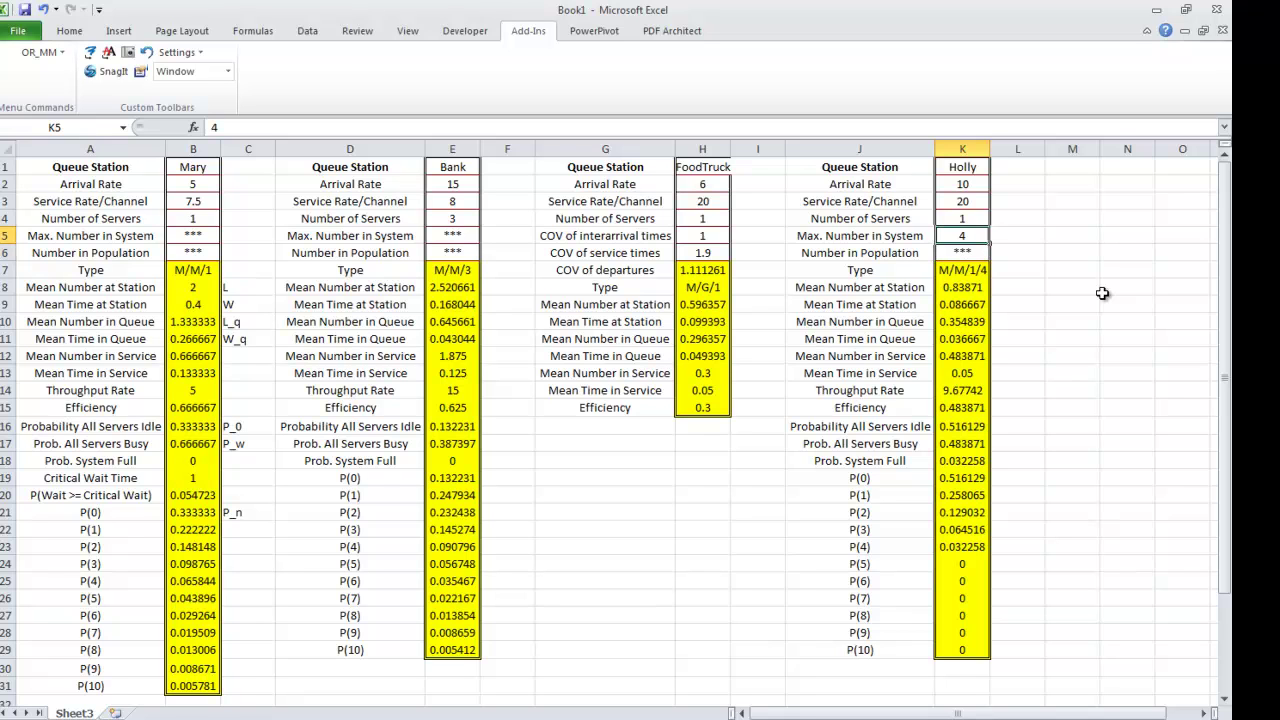
{"action": "type", "text": "5"}
{"action": "key", "text": "Return"}
{"action": "key", "text": "Up"}
{"action": "type", "text": "6"}
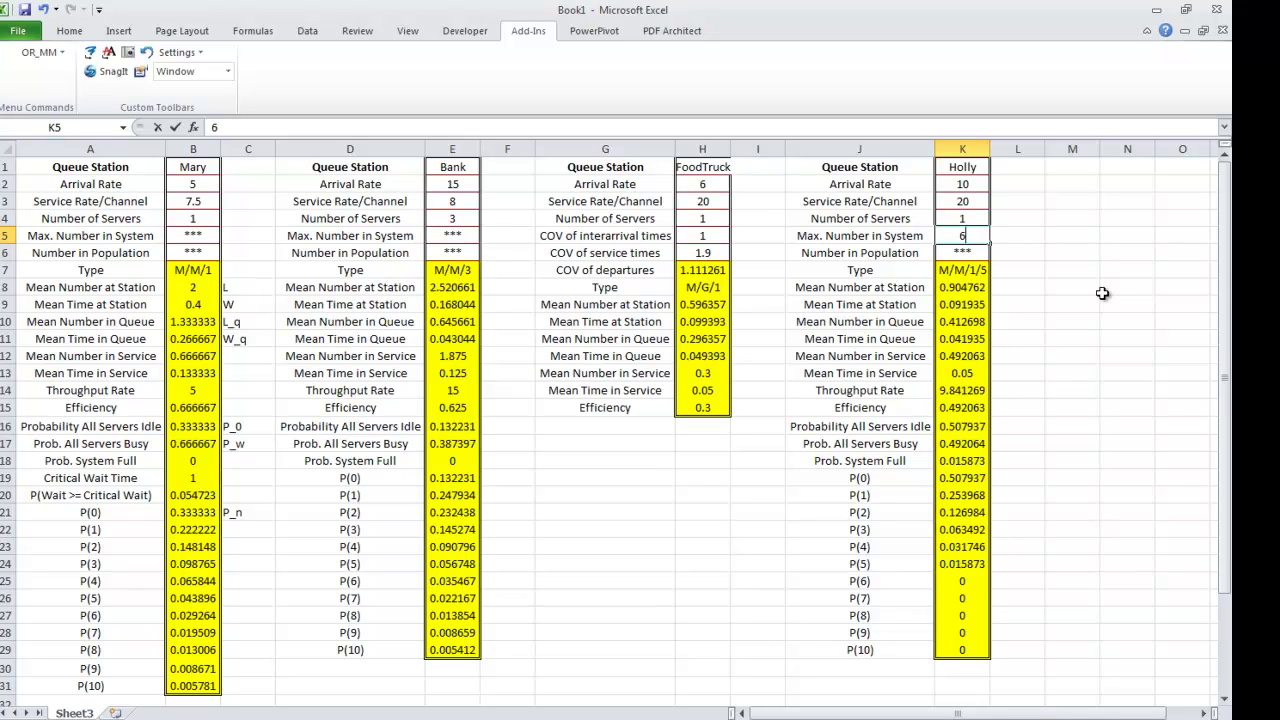
{"action": "key", "text": "Return"}
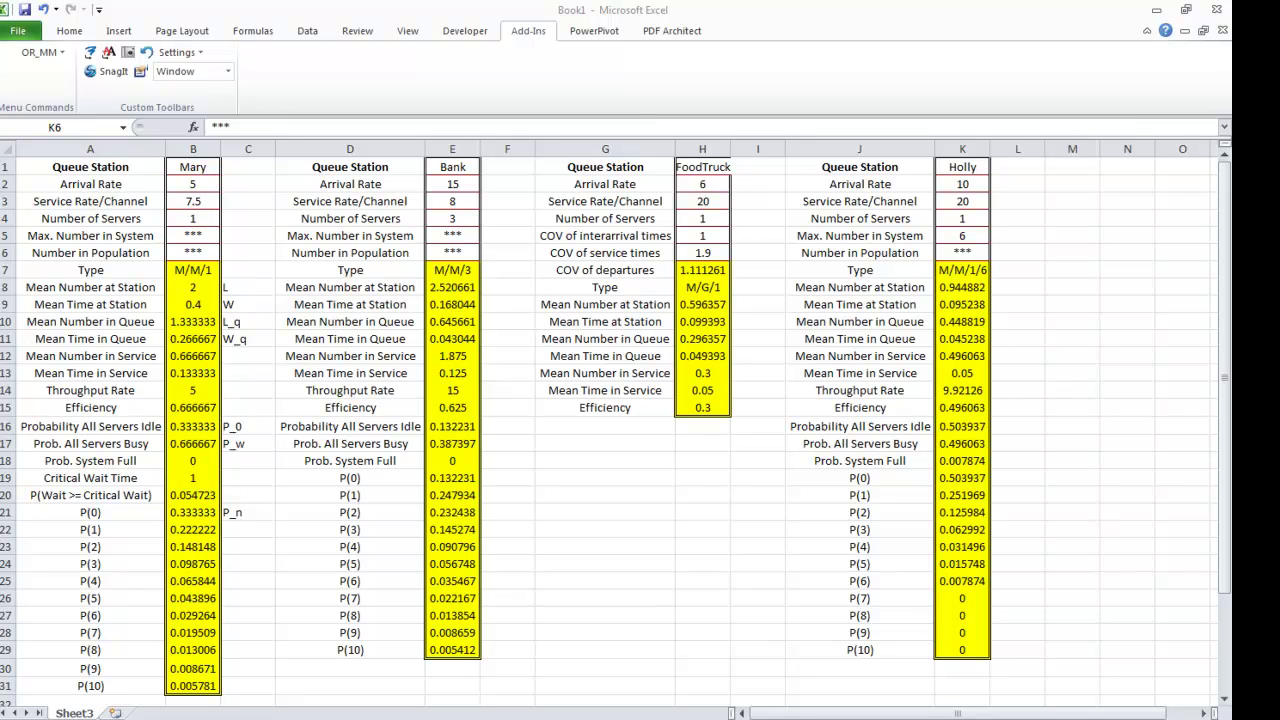
- Start a new standard queue at cell M1 and name it Machine
{"action": "left_click", "coordinate": [1068, 170]}
{"action": "left_click", "coordinate": [1051, 166]}
{"action": "left_click", "coordinate": [40, 52]}
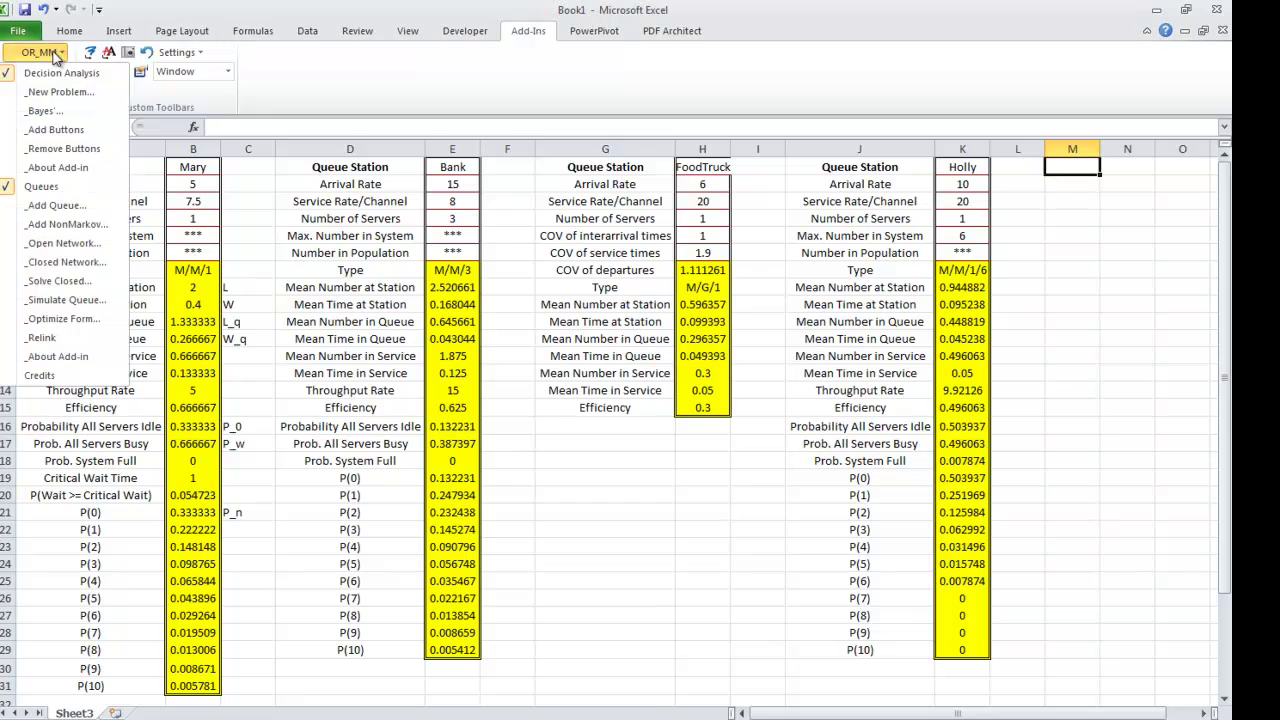
{"action": "left_click", "coordinate": [48, 197]}
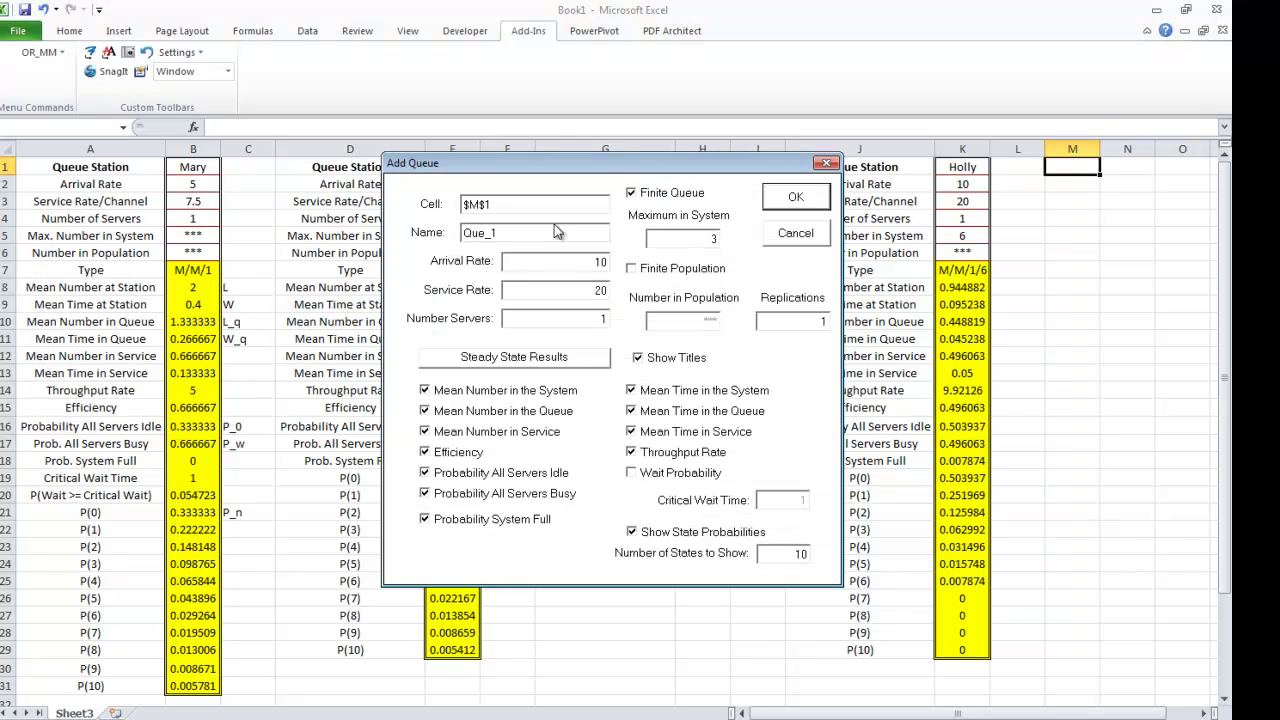
{"action": "left_click_drag", "start_coordinate": [542, 238], "coordinate": [444, 236]}
{"action": "type", "text": "Machine"}
- Turn off the finite queue limit for Machine and give it a finite population of 6
{"action": "left_click", "coordinate": [631, 193]}
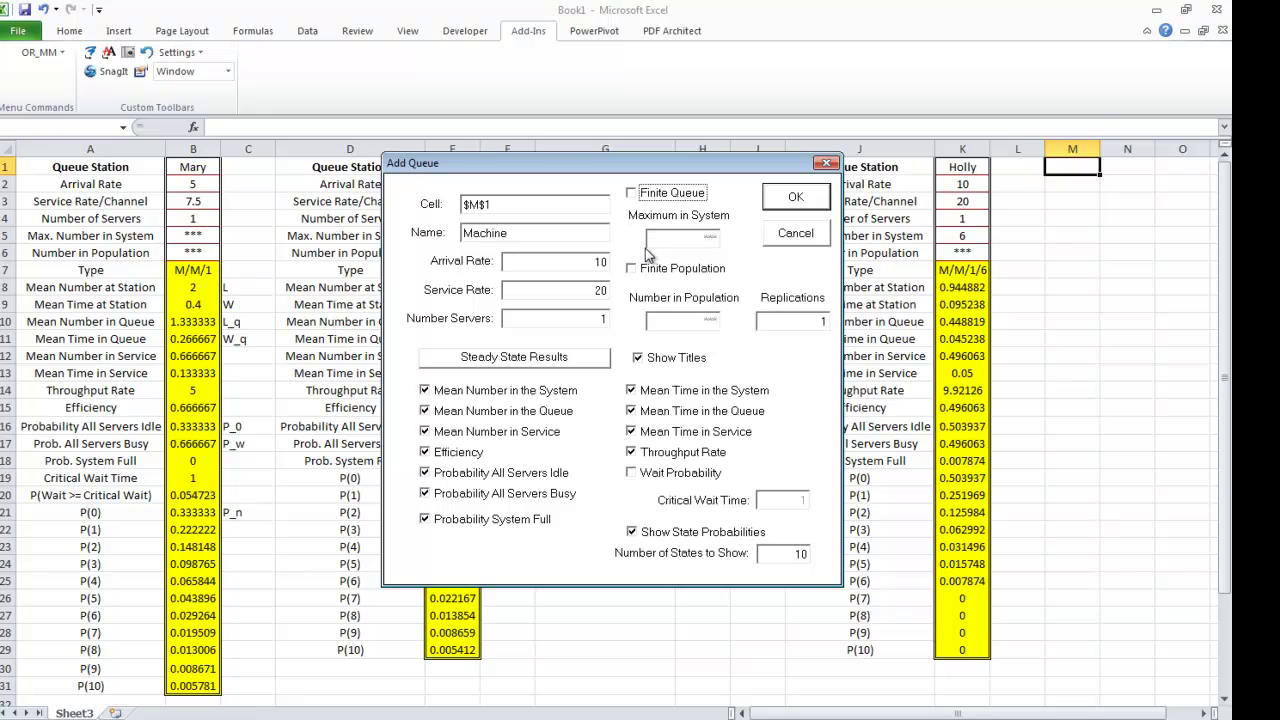
{"action": "left_click", "coordinate": [632, 270]}
{"action": "left_click", "coordinate": [693, 323]}
{"action": "type", "text": "6"}
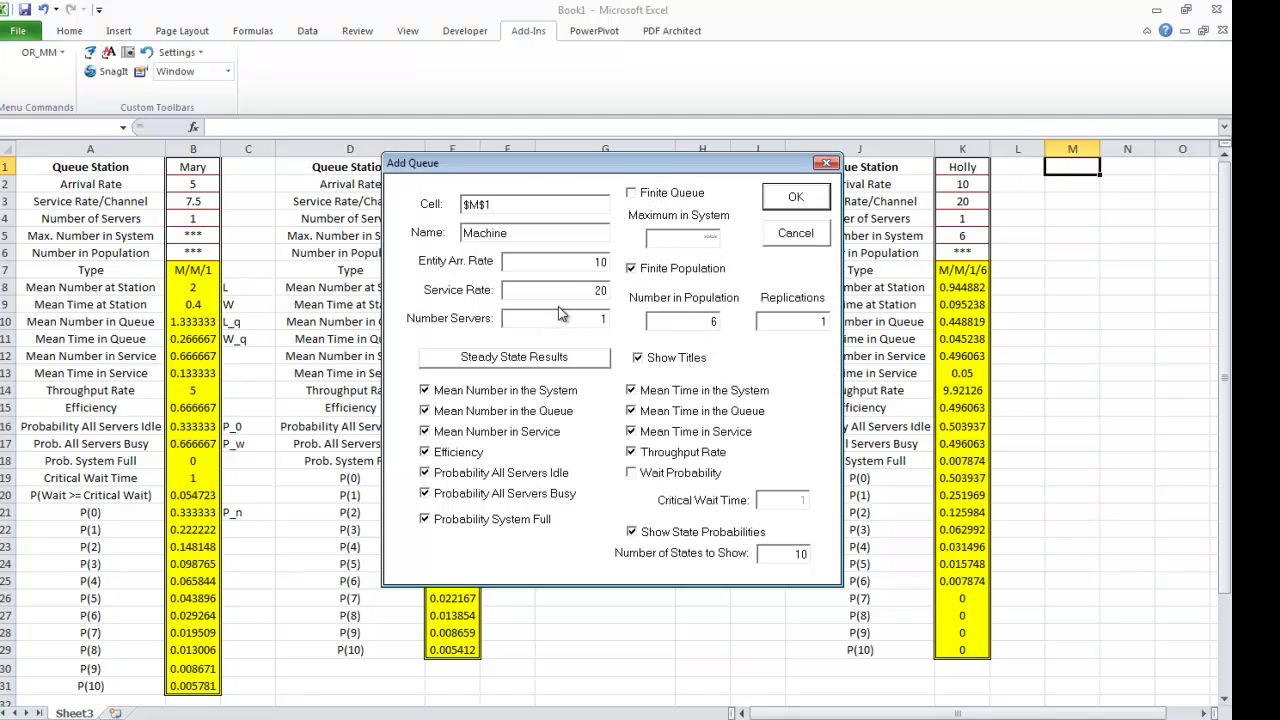
- Set Machine's entity arrival rate to 0.05 and service rate to 0.5, and create the queue
{"action": "left_click_drag", "start_coordinate": [574, 264], "coordinate": [609, 264]}
{"action": "type", "text": "0.05"}
{"action": "double_click", "coordinate": [590, 294]}
{"action": "type", "text": ".5"}
{"action": "key", "text": "BackSpace"}
{"action": "key", "text": "BackSpace"}
{"action": "type", "text": "0.5"}
{"action": "key", "text": "Tab"}
{"action": "left_click", "coordinate": [793, 205]}
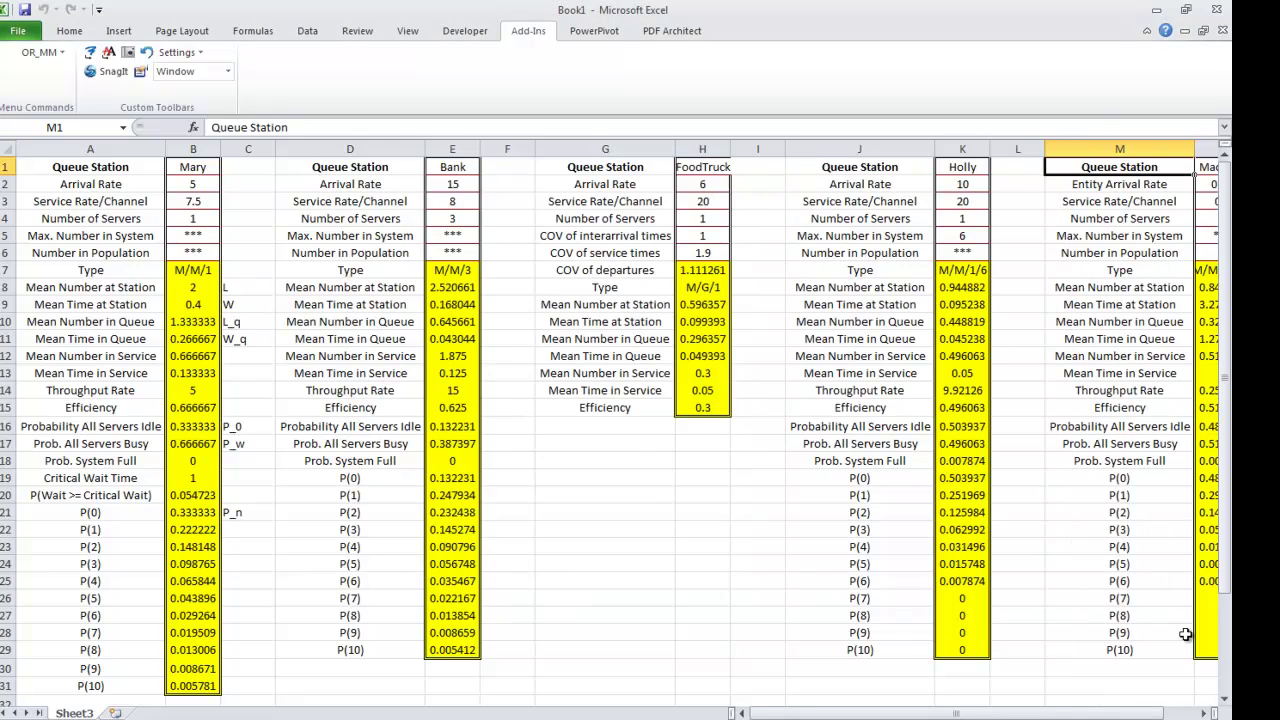
- Fit the width of column N to the Machine queue's contents
{"action": "left_click", "coordinate": [1203, 712]}
{"action": "left_click", "coordinate": [1203, 712]}
{"action": "left_click", "coordinate": [1203, 712]}
{"action": "left_click", "coordinate": [1203, 712]}
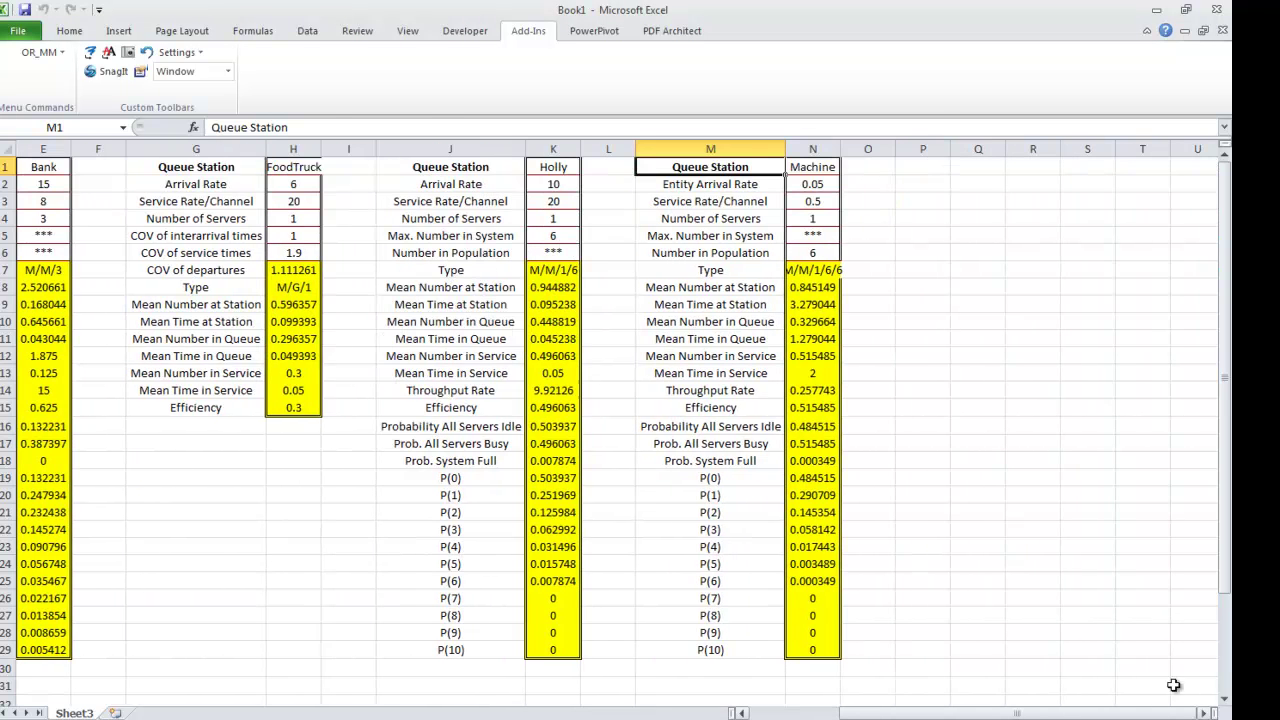
{"action": "double_click", "coordinate": [840, 149]}
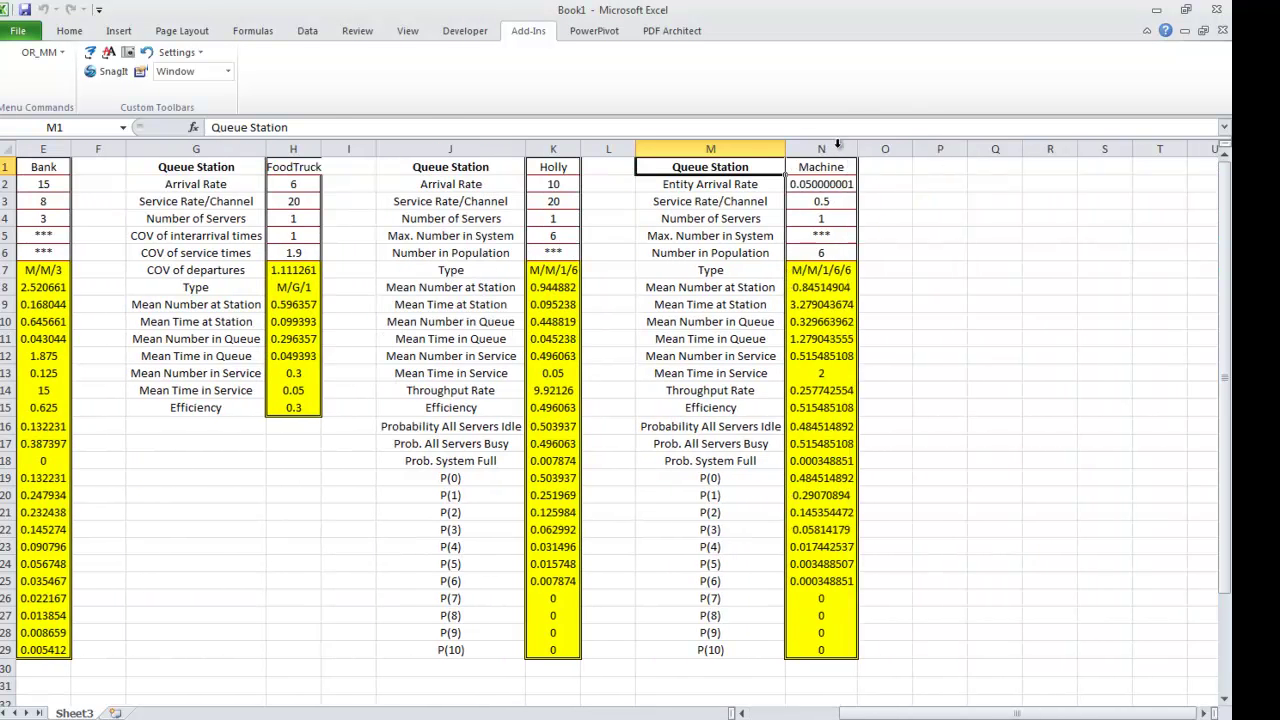
- Examine the Machine queue's type, probability that all servers are busy and mean time in queue
{"action": "left_click", "coordinate": [842, 270]}
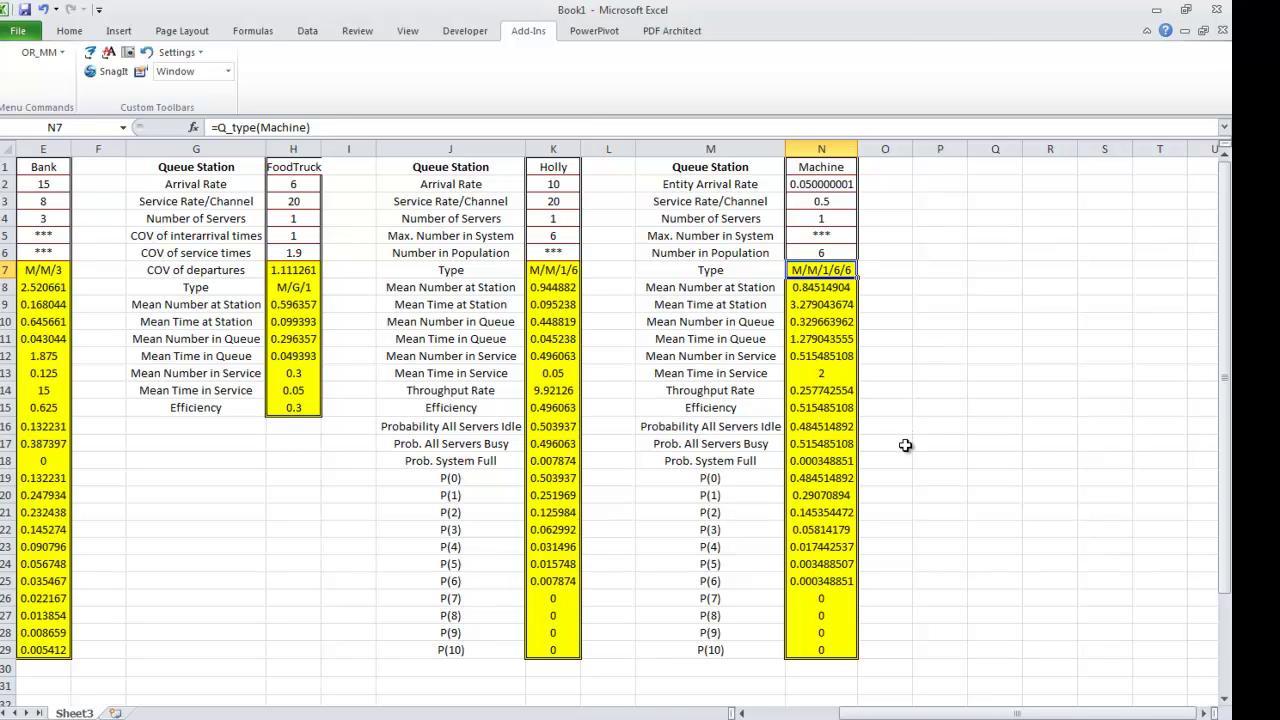
{"action": "left_click", "coordinate": [820, 444]}
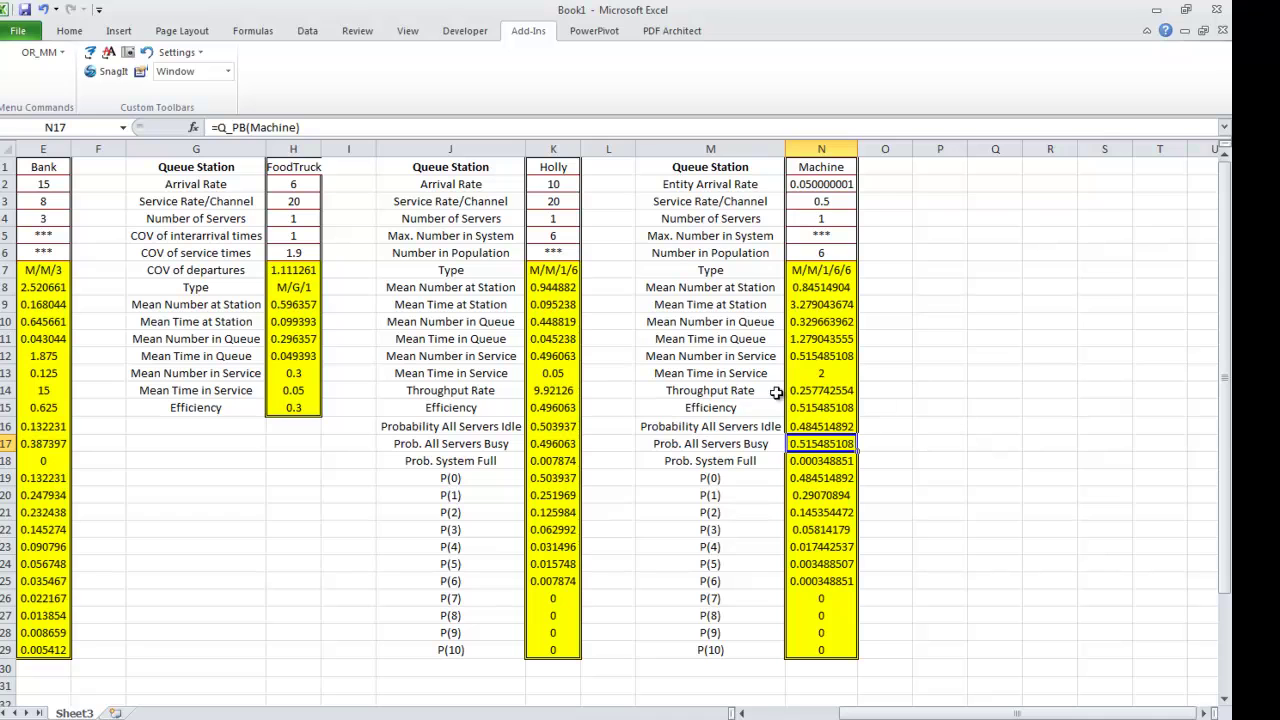
{"action": "left_click", "coordinate": [816, 341]}
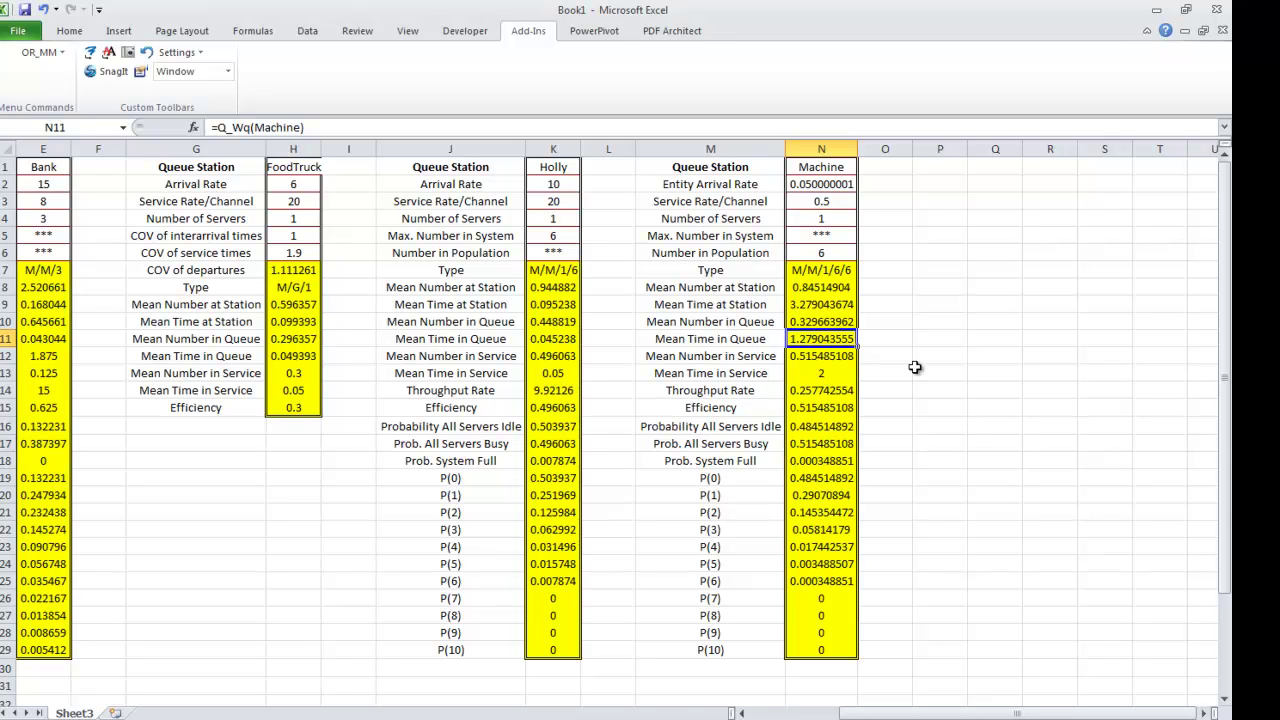